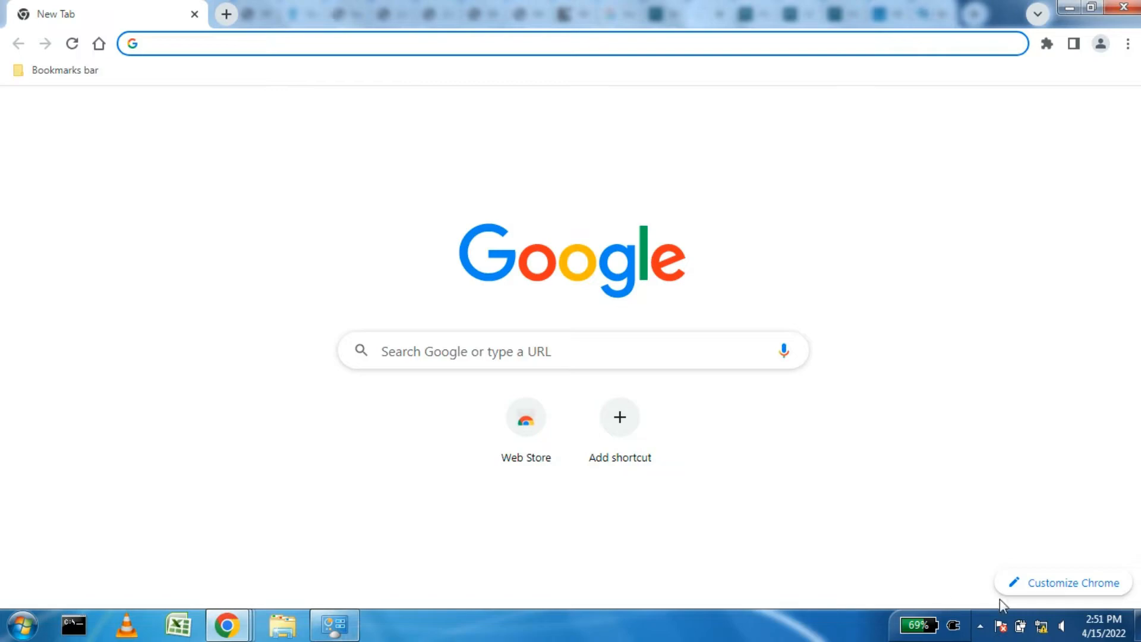
Step: Check the Local Area Connection details: PC address 192.168.1.2, mask 255.255.255.0, gateway 192.168.1.1
{"action": "left_click", "coordinate": [319, 635]}
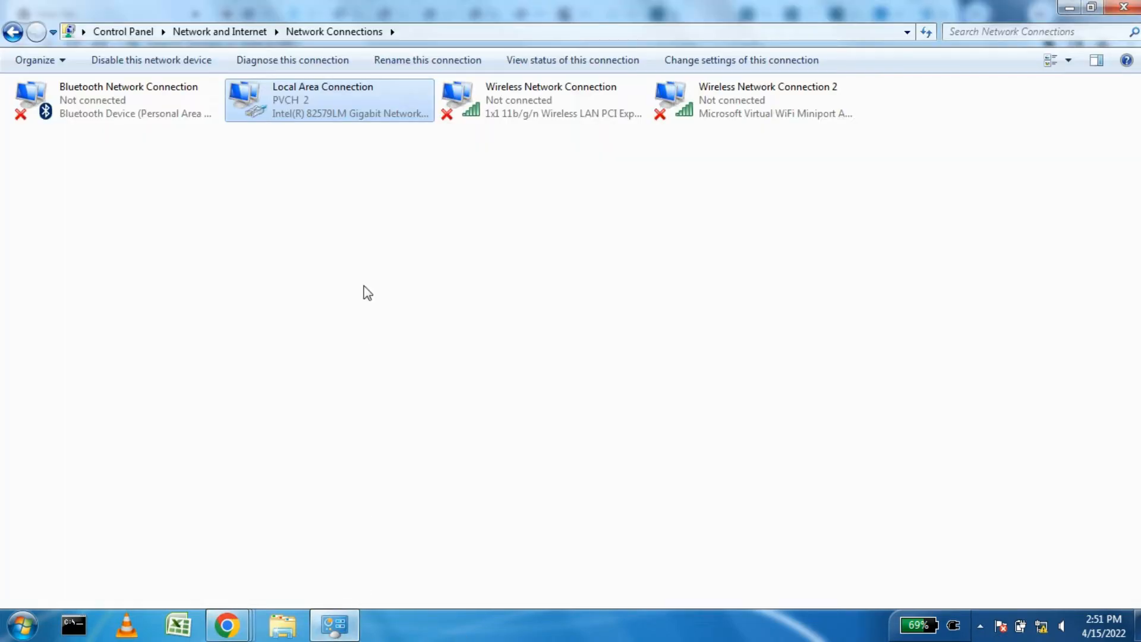
{"action": "right_click", "coordinate": [308, 110]}
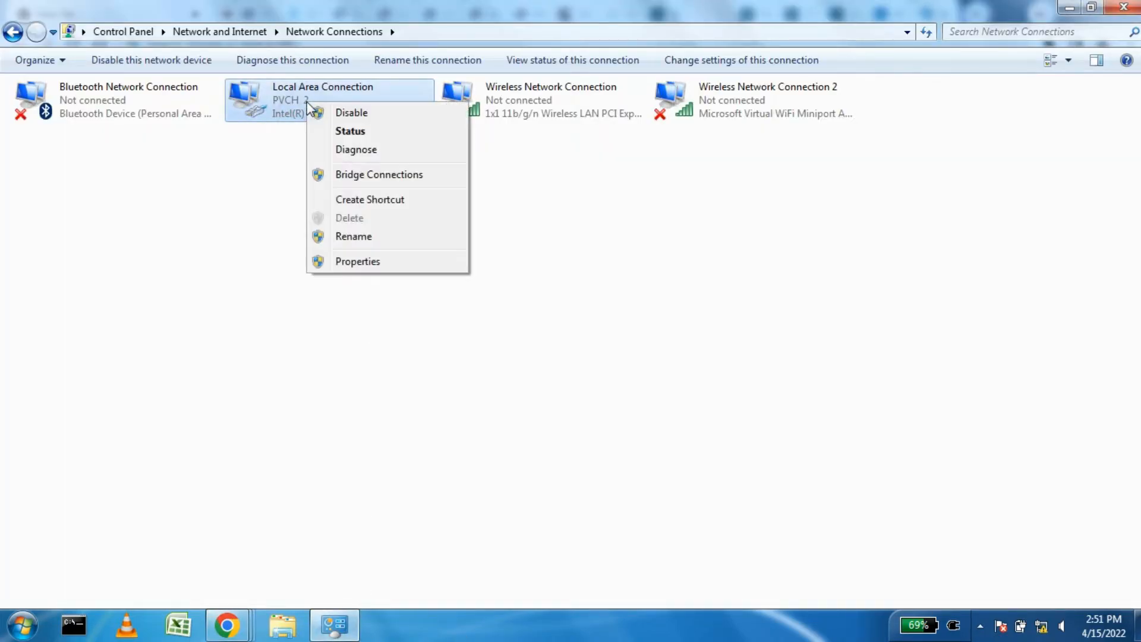
{"action": "left_click", "coordinate": [358, 132]}
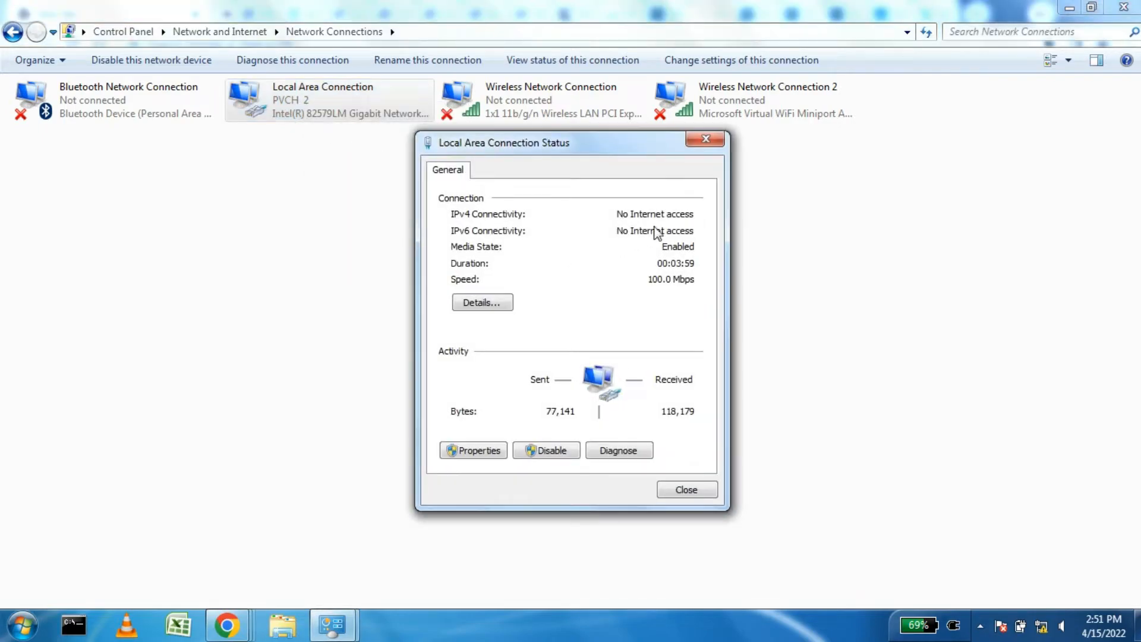
{"action": "left_click", "coordinate": [483, 309]}
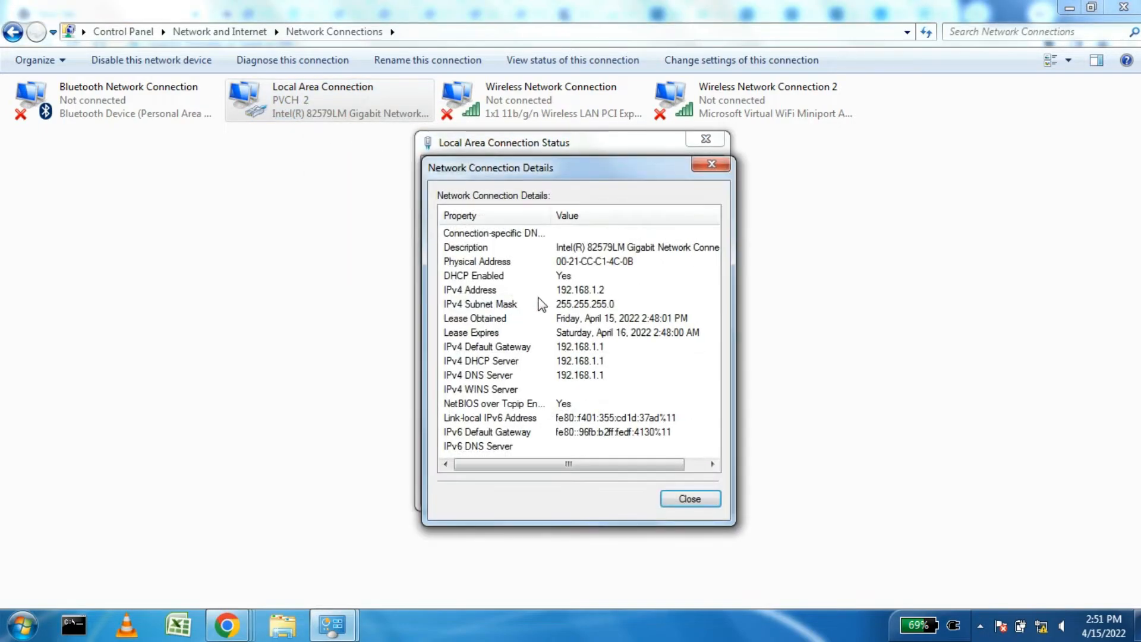
{"action": "left_click", "coordinate": [469, 290]}
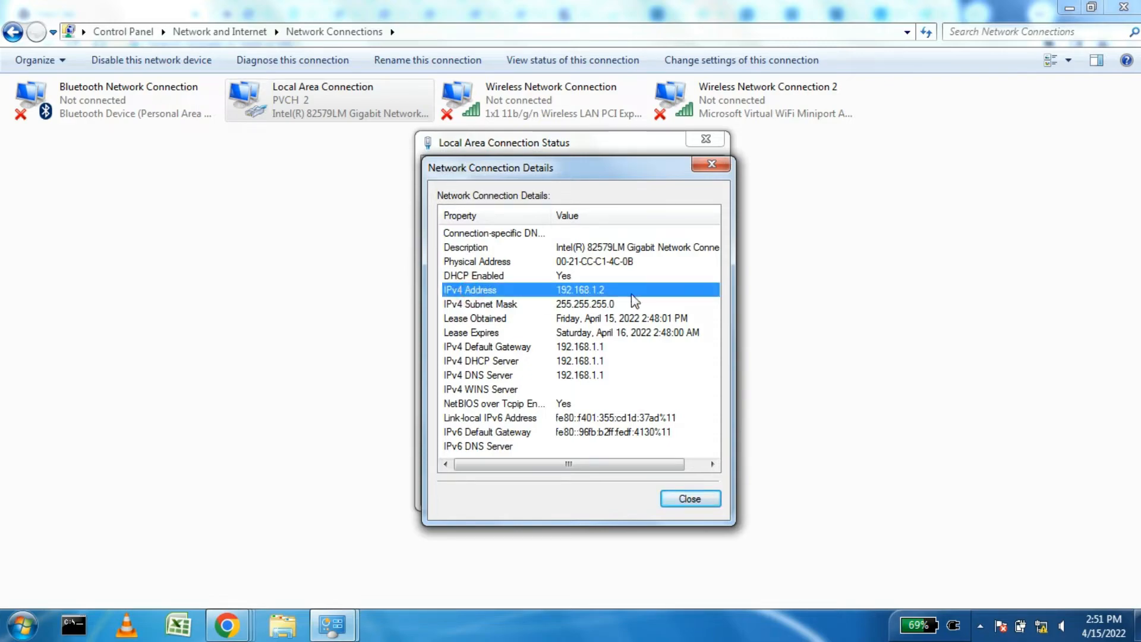
{"action": "left_click", "coordinate": [574, 305]}
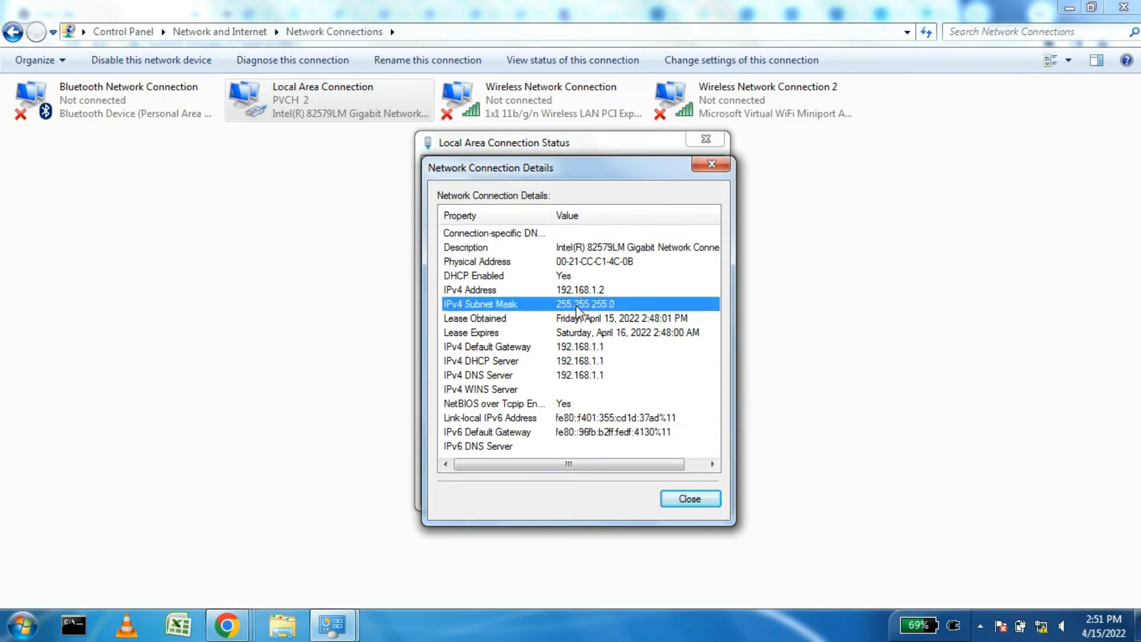
{"action": "left_click", "coordinate": [597, 348]}
{"action": "left_click", "coordinate": [600, 361]}
{"action": "left_click", "coordinate": [598, 375]}
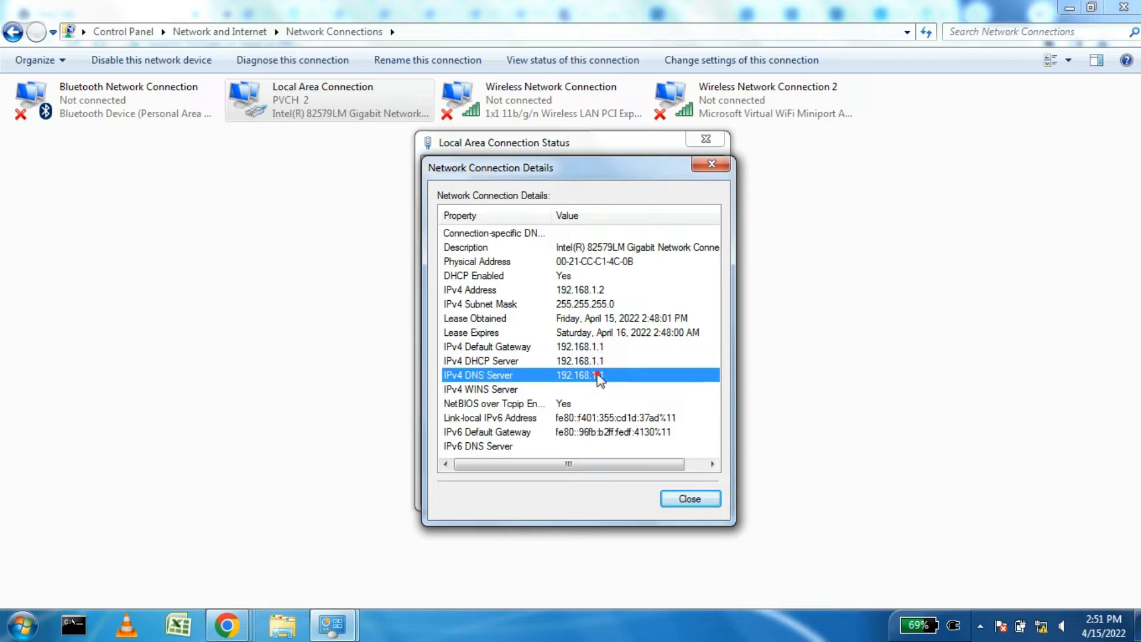
{"action": "left_click", "coordinate": [593, 347]}
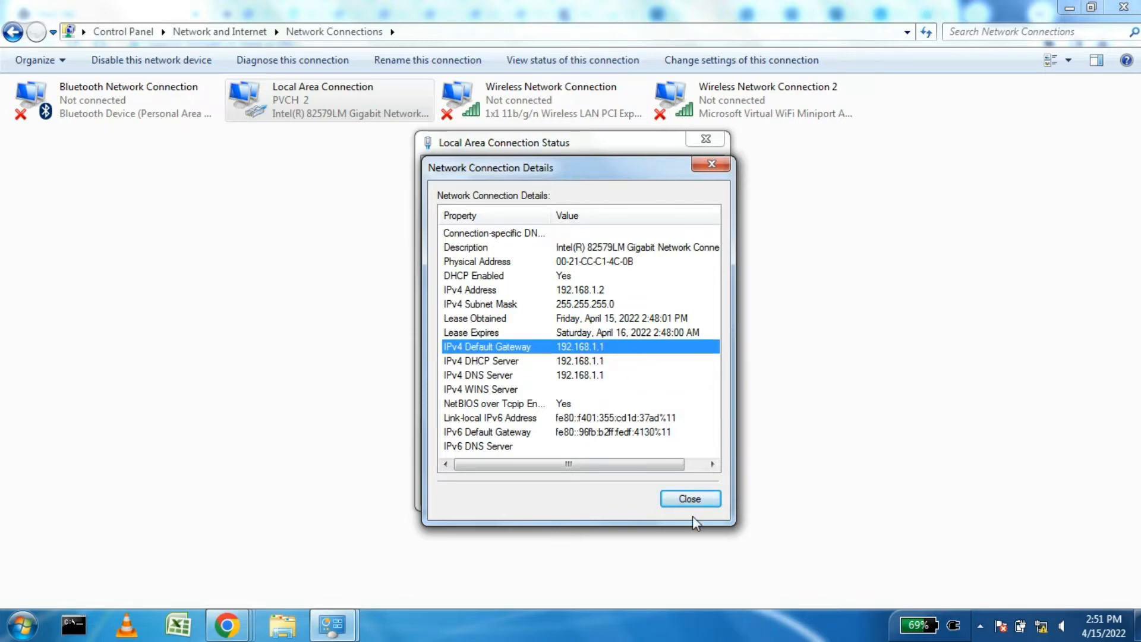
{"action": "left_click", "coordinate": [690, 498]}
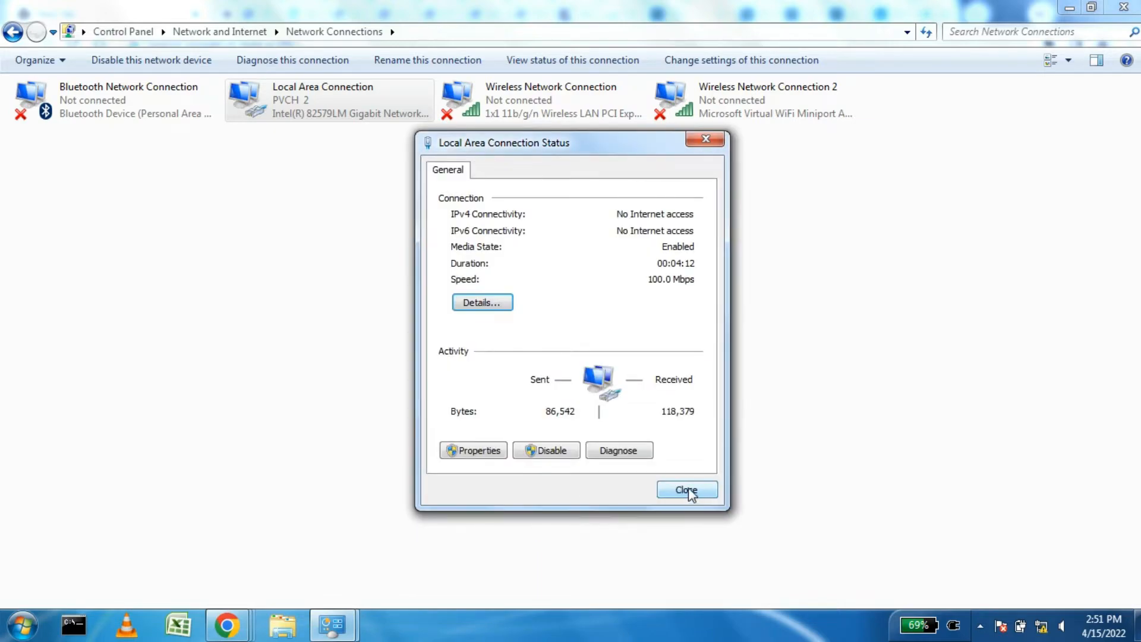
{"action": "left_click", "coordinate": [688, 491]}
{"action": "left_click", "coordinate": [537, 293]}
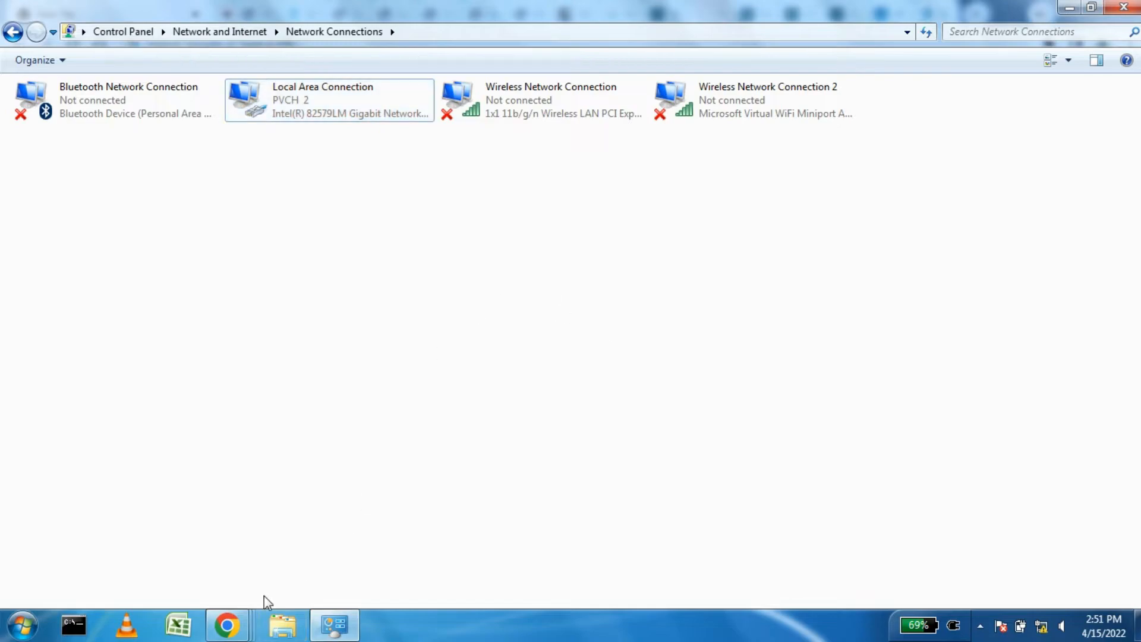
Step: Load 192.168.1.1 in Chrome and sign in with the router's default username and password
{"action": "left_click", "coordinate": [232, 624]}
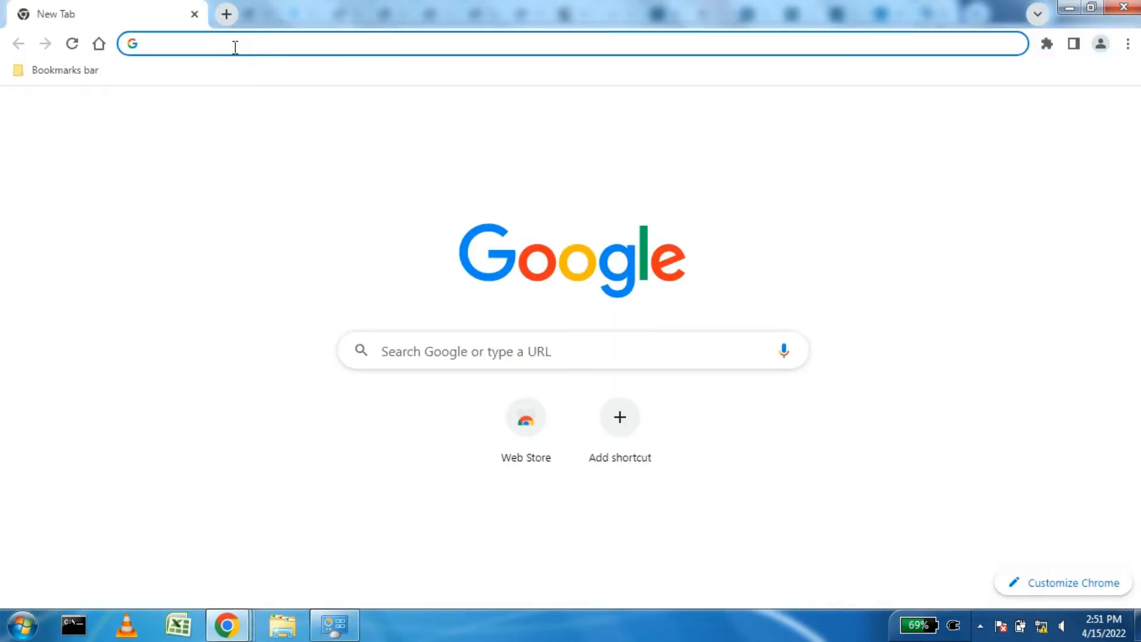
{"action": "type", "text": "192.16"}
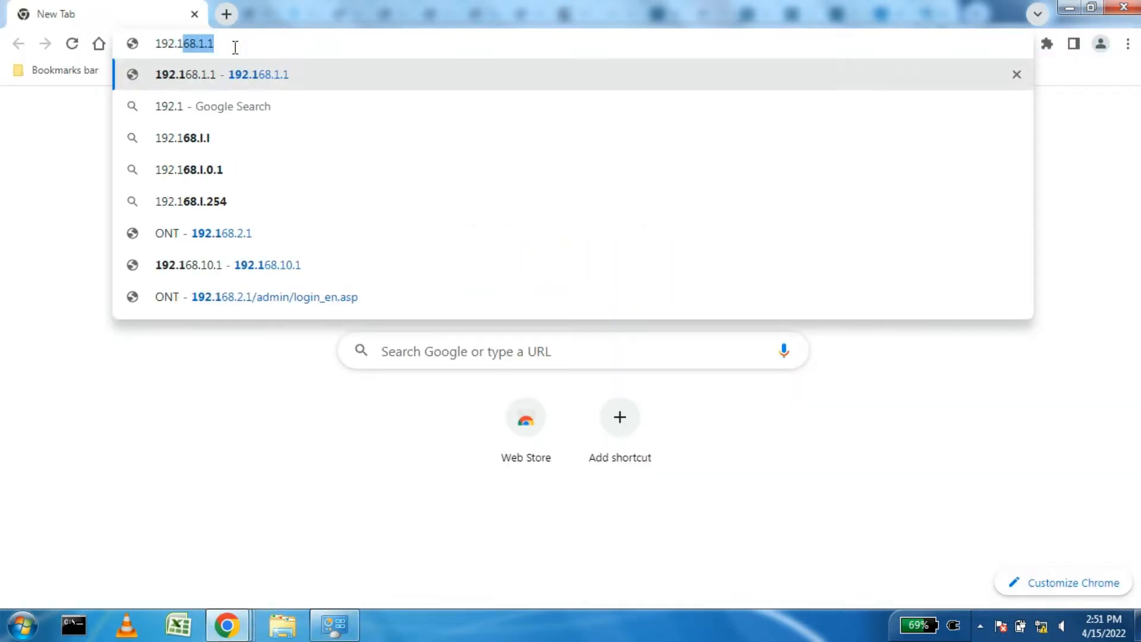
{"action": "type", "text": "8.1.1"}
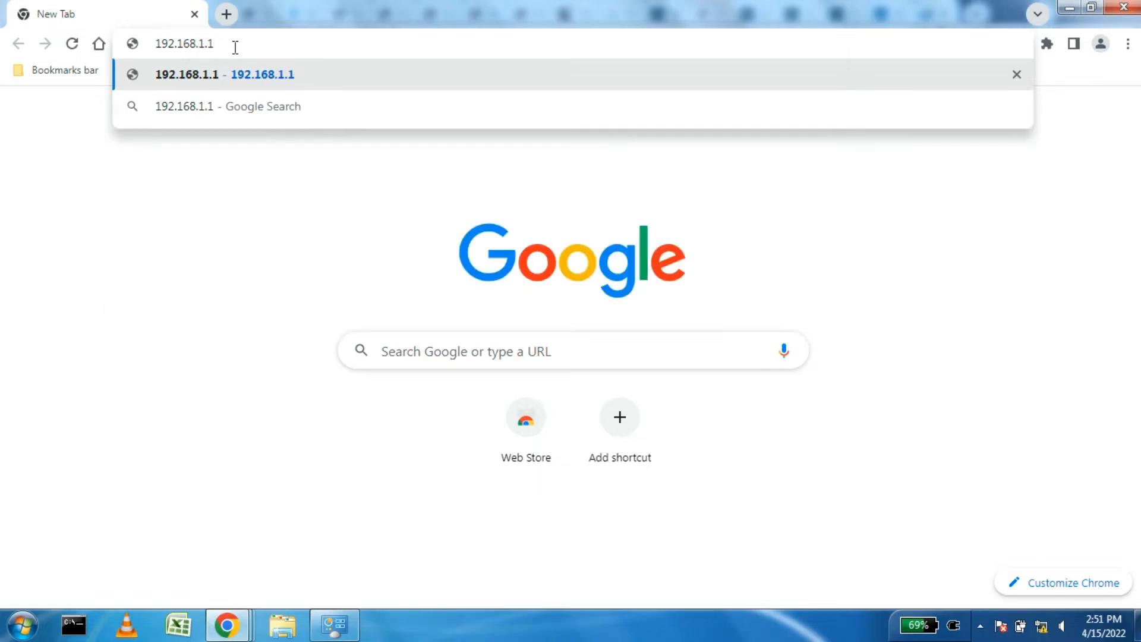
{"action": "key", "text": "Return"}
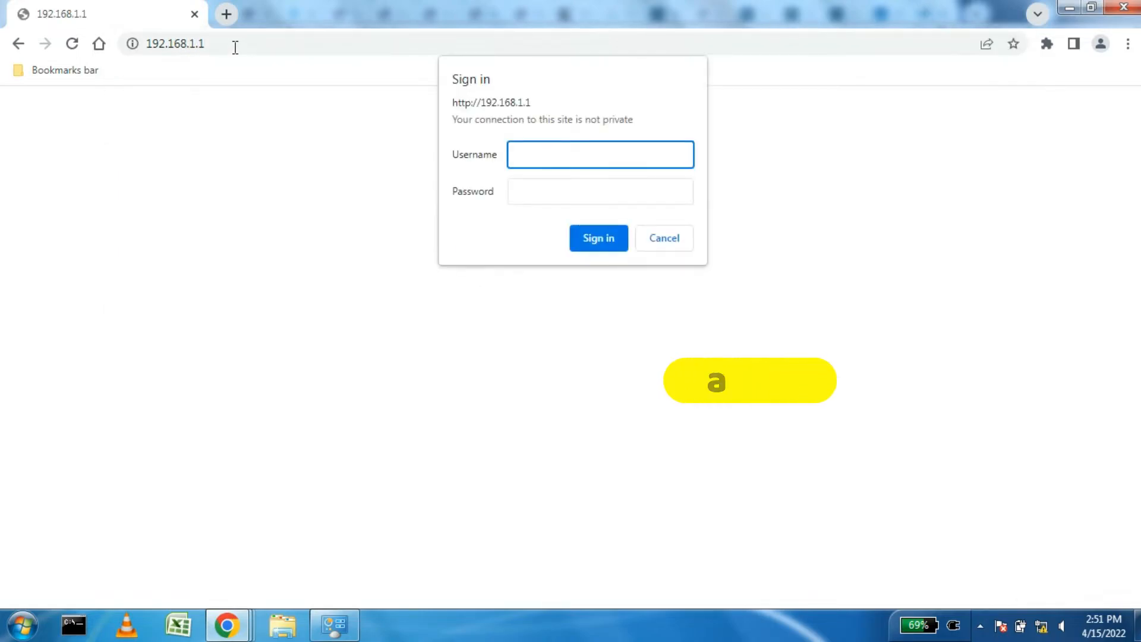
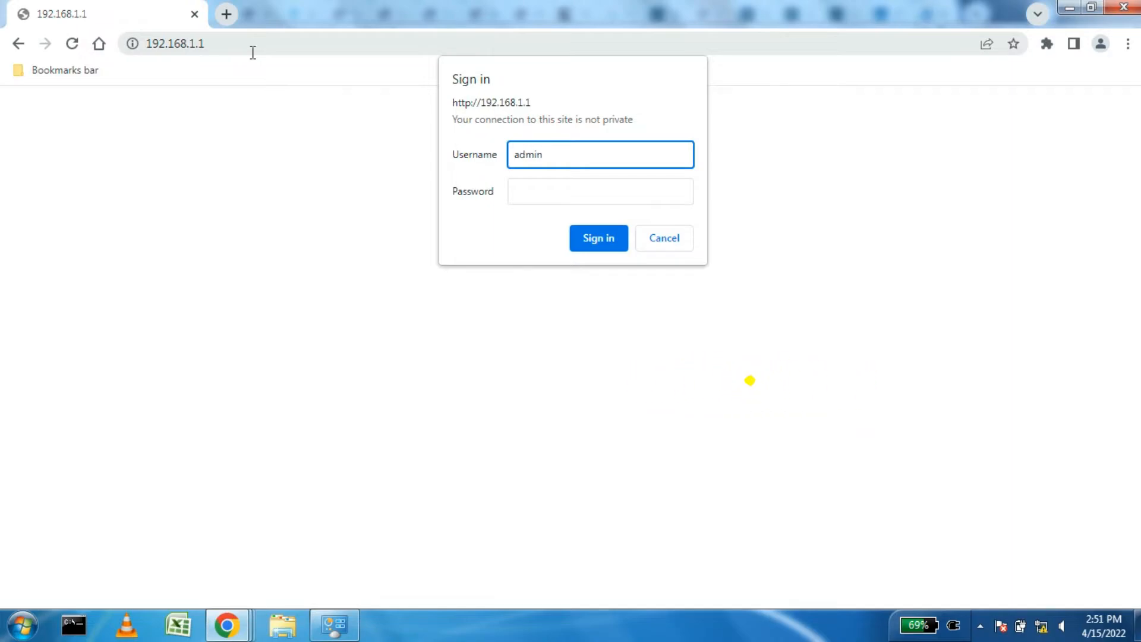
{"action": "key", "text": "Tab"}
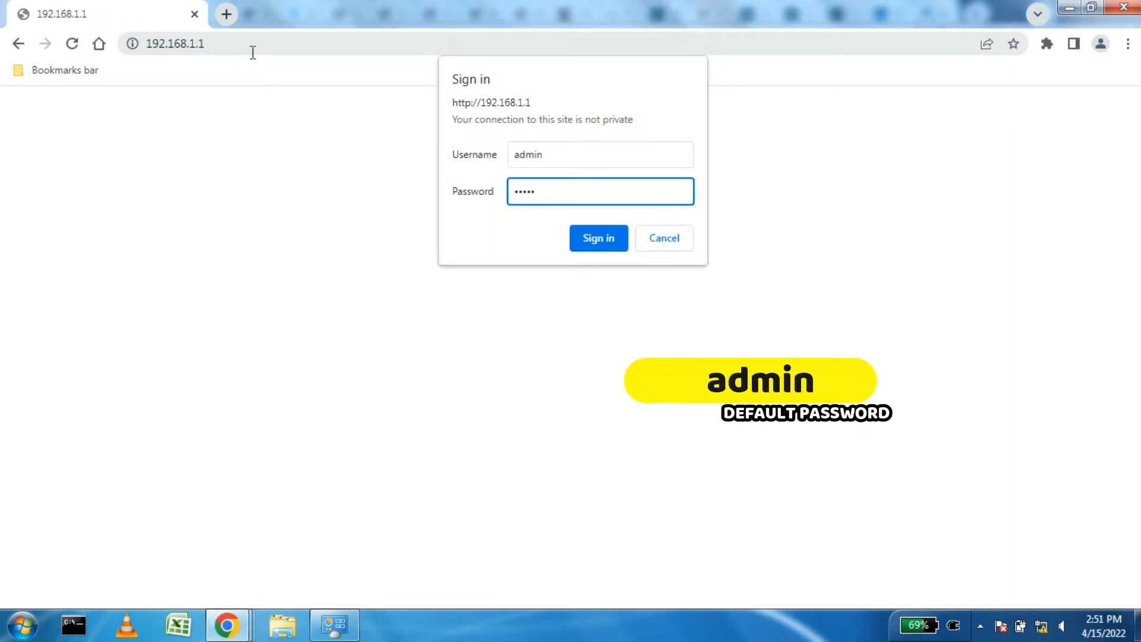
{"action": "left_click", "coordinate": [600, 237]}
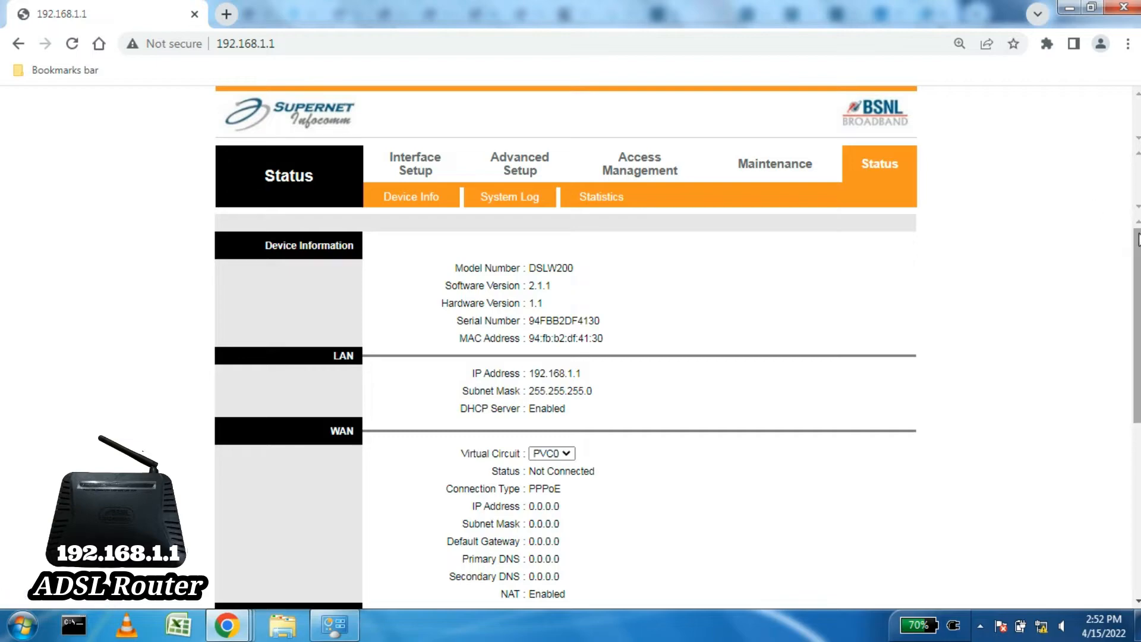
Step: Open the Interface Setup Internet page with the PVC0 ATM and PPPoE configuration
{"action": "scroll", "coordinate": [1137, 250], "scroll_direction": "down", "scroll_amount": 5}
{"action": "left_click_drag", "start_coordinate": [1137, 386], "coordinate": [1124, 192]}
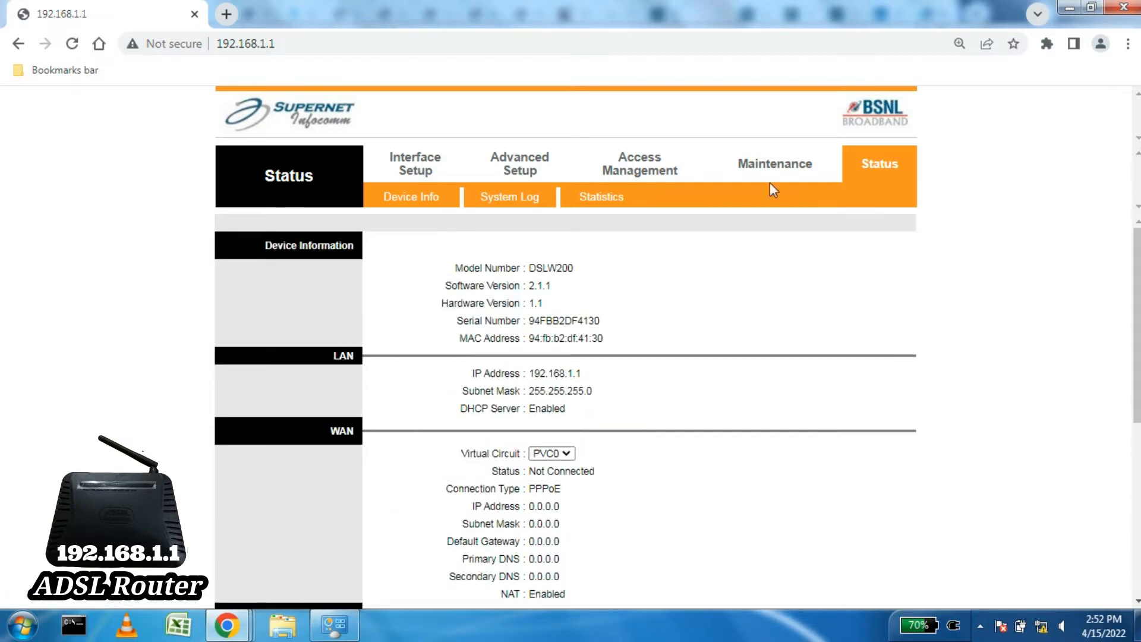
{"action": "left_click", "coordinate": [419, 160]}
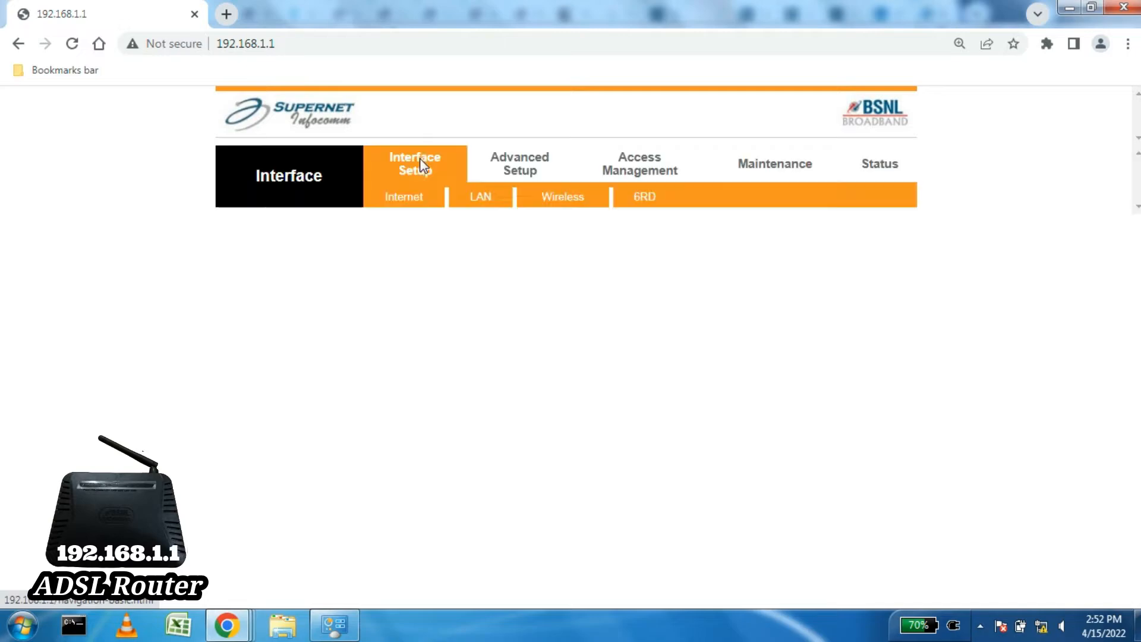
{"action": "left_click", "coordinate": [399, 197]}
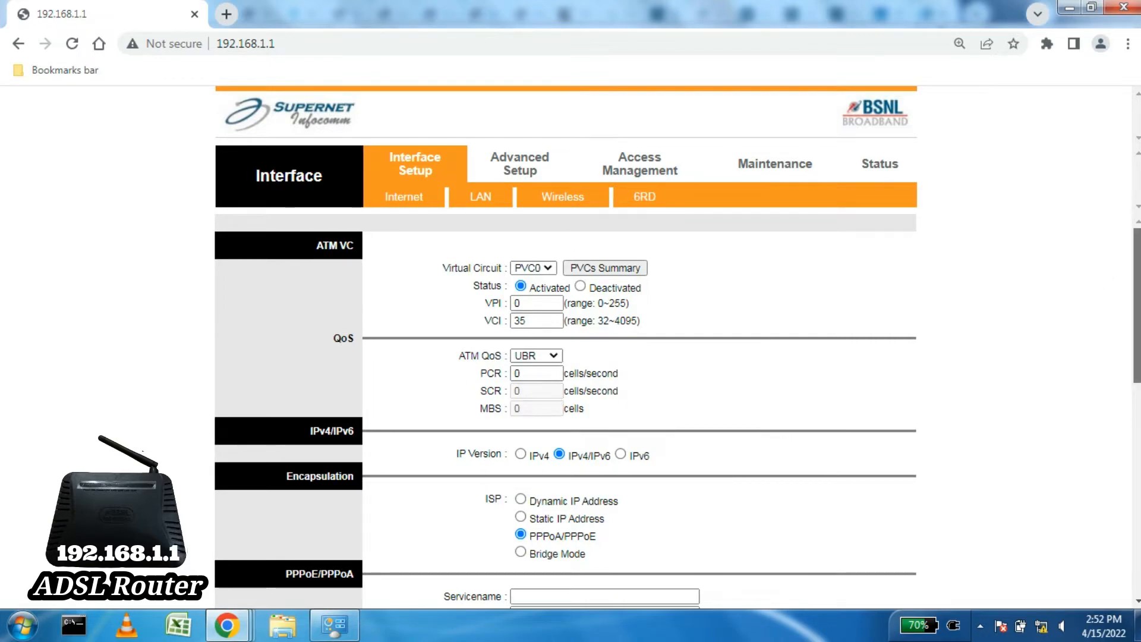
Step: Review the PPPoE and IPv4/IPv6 settings, highlighting the Dynamic and Static IP Address options
{"action": "scroll", "coordinate": [564, 410], "scroll_direction": "down", "scroll_amount": 3}
{"action": "scroll", "coordinate": [564, 410], "scroll_direction": "down", "scroll_amount": 4}
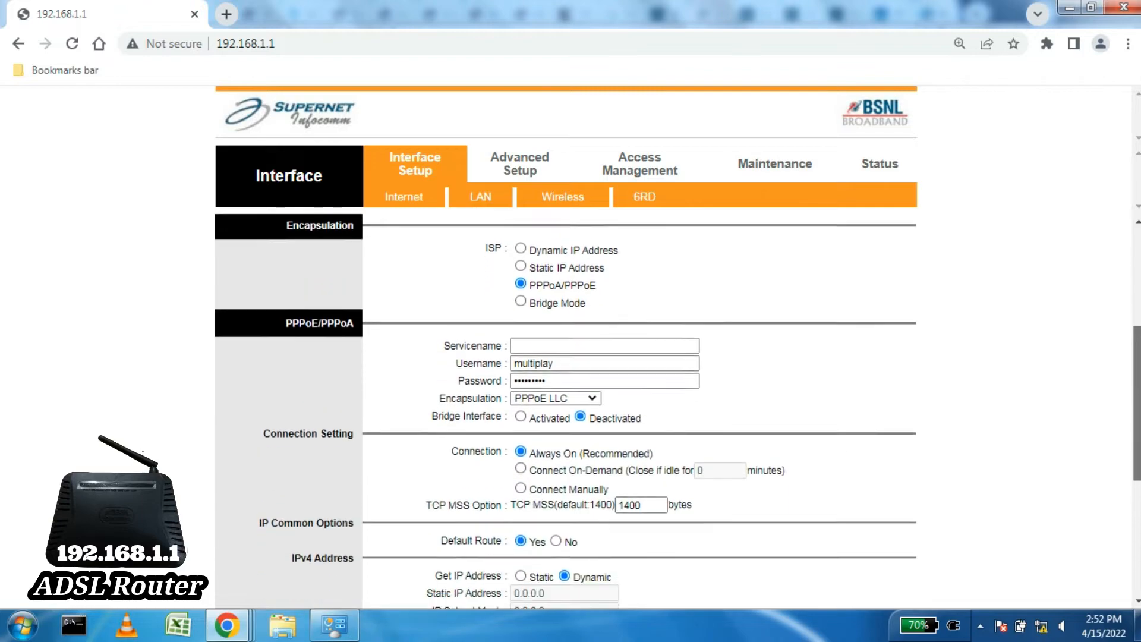
{"action": "scroll", "coordinate": [564, 410], "scroll_direction": "down", "scroll_amount": 2}
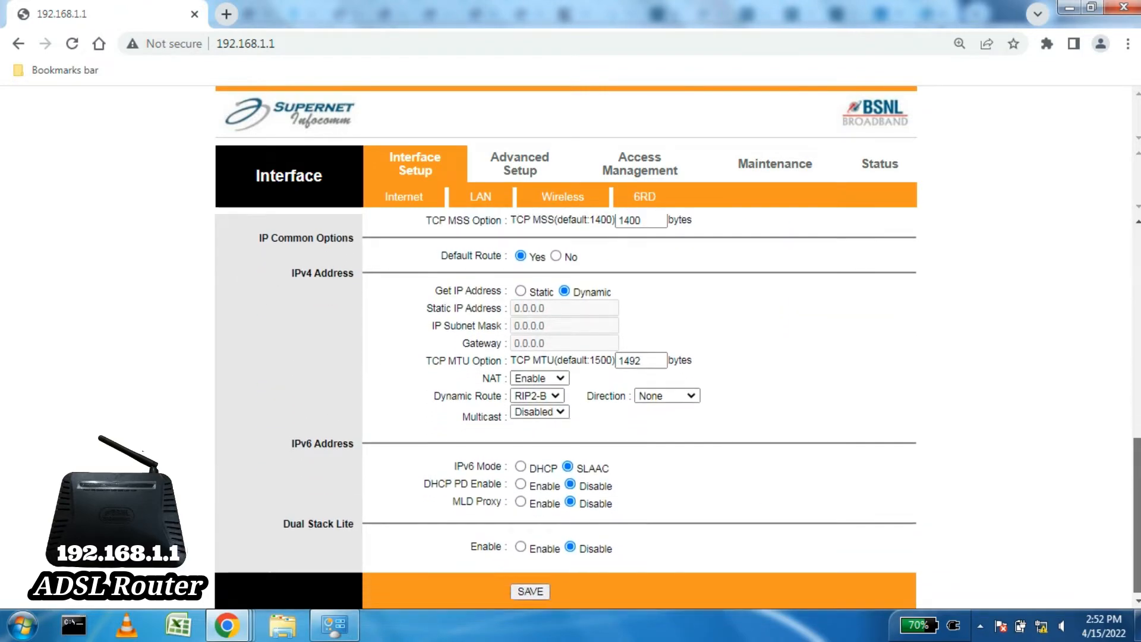
{"action": "scroll", "coordinate": [796, 453], "scroll_direction": "up", "scroll_amount": 8}
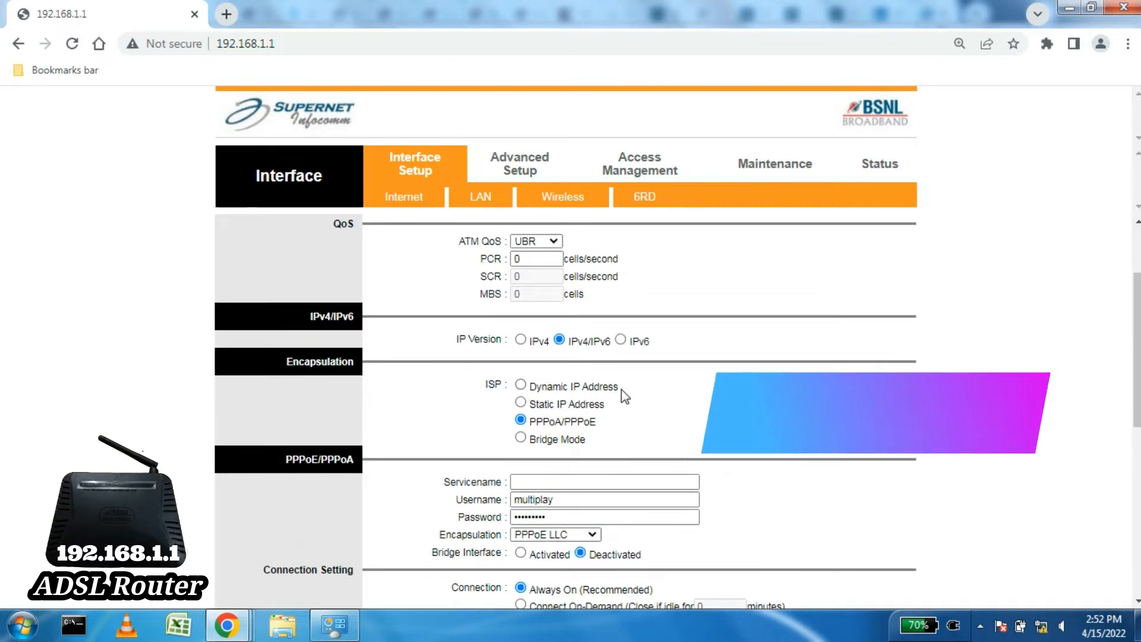
{"action": "left_click_drag", "start_coordinate": [621, 392], "coordinate": [537, 390]}
{"action": "left_click_drag", "start_coordinate": [607, 409], "coordinate": [560, 409]}
{"action": "left_click_drag", "start_coordinate": [644, 409], "coordinate": [552, 441]}
{"action": "left_click", "coordinate": [676, 411]}
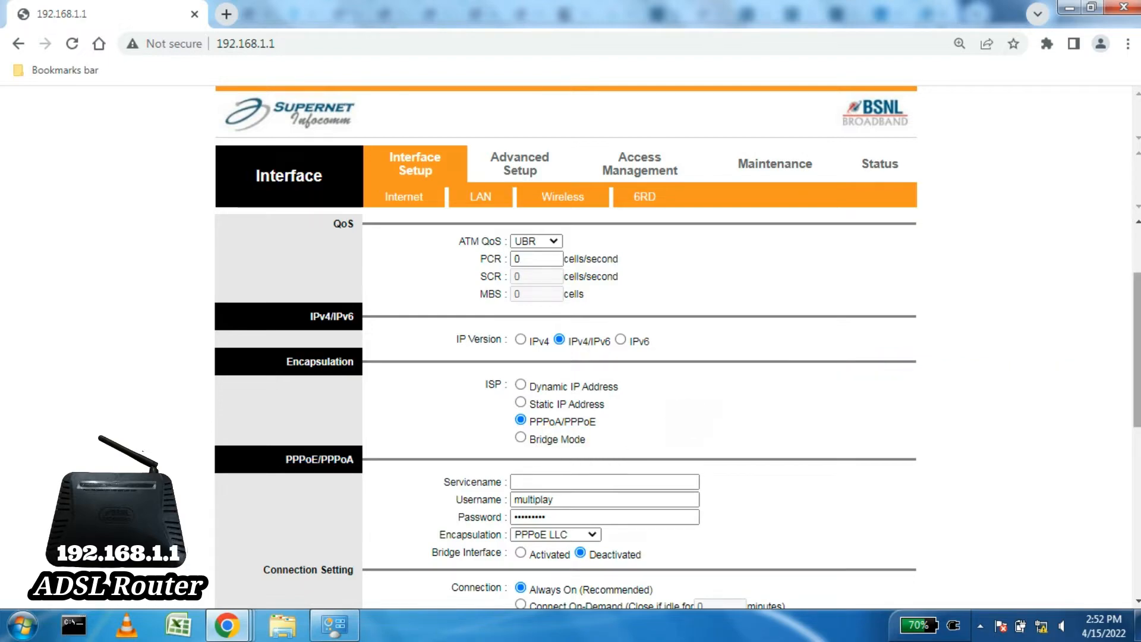
{"action": "left_click_drag", "start_coordinate": [1137, 368], "coordinate": [1137, 297]}
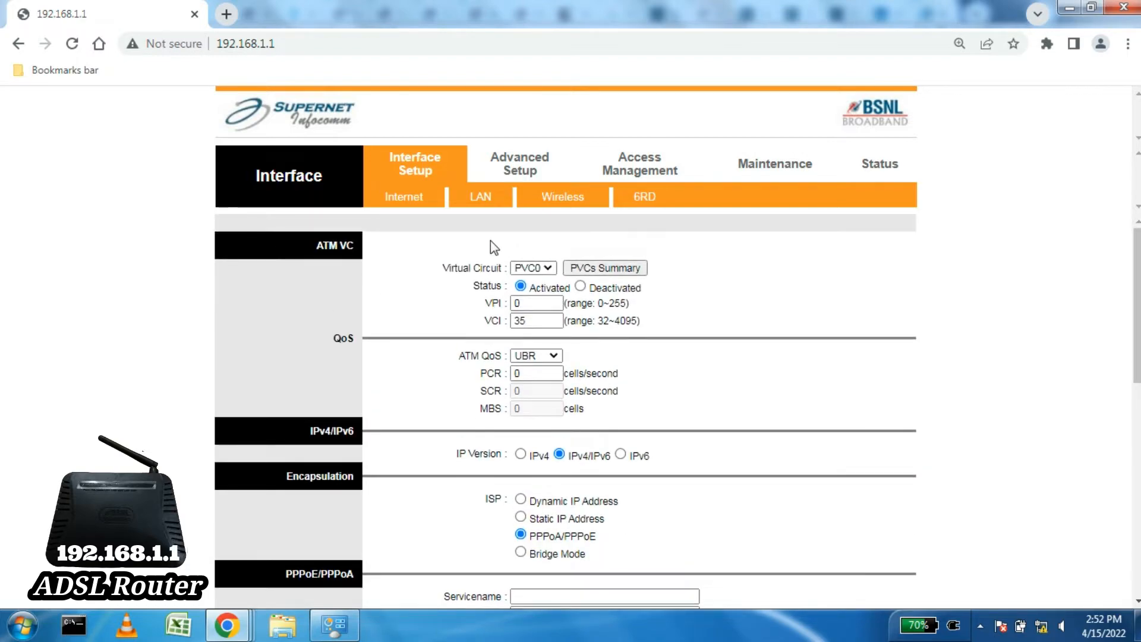
Step: Review the LAN settings: main IP 192.168.1.1, DHCP Enabled, starting address 192.168.1.2
{"action": "left_click", "coordinate": [481, 196]}
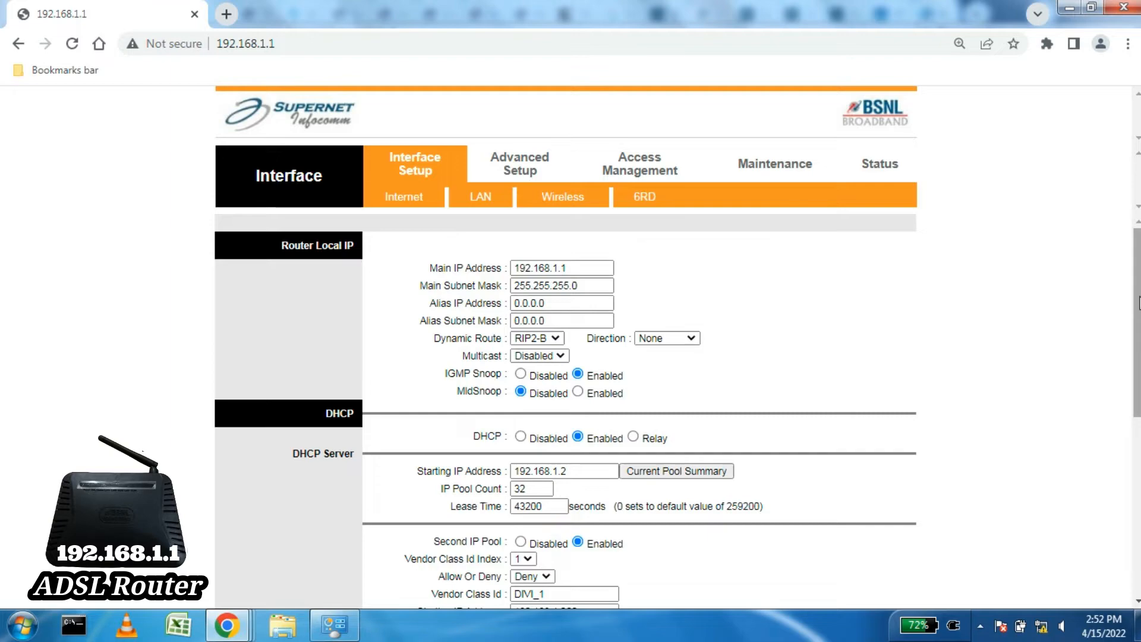
{"action": "left_click_drag", "start_coordinate": [583, 270], "coordinate": [495, 269]}
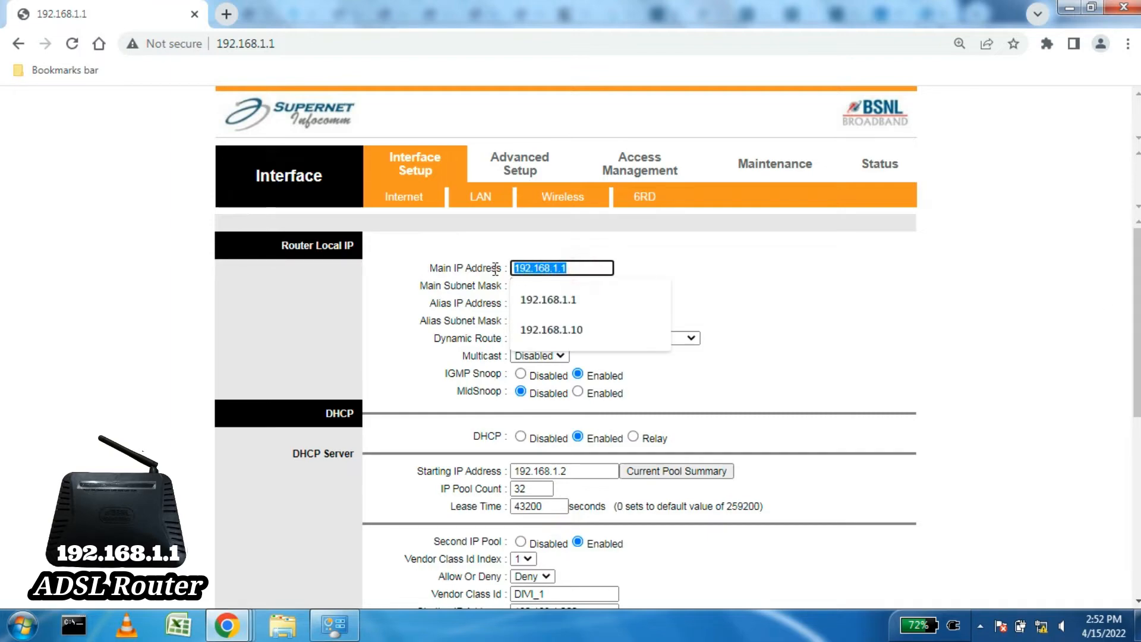
{"action": "left_click", "coordinate": [785, 269]}
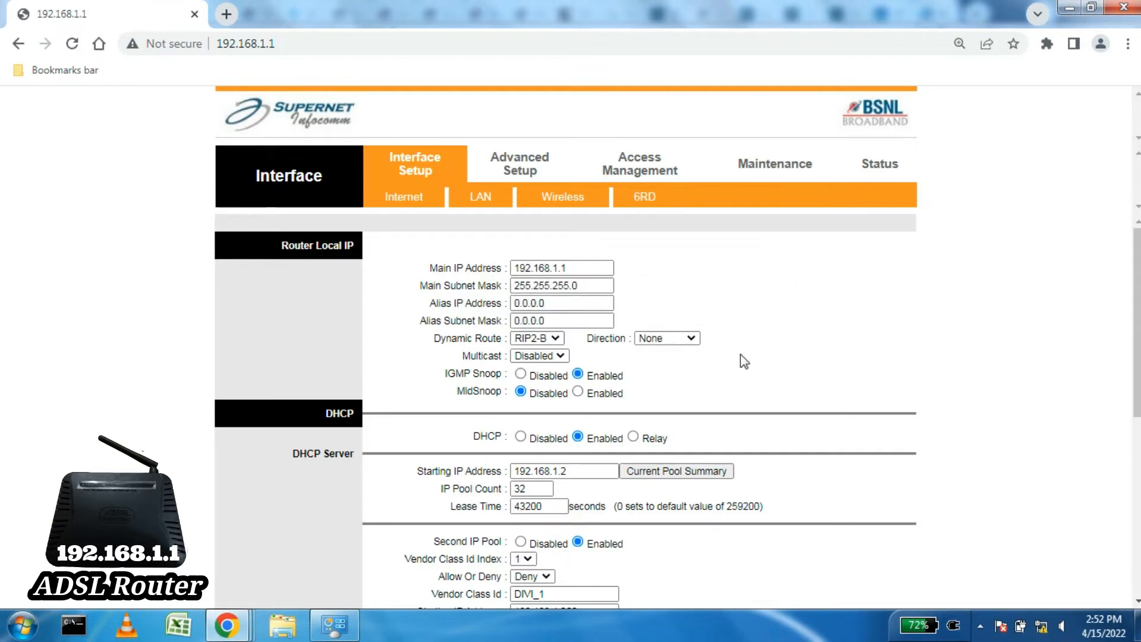
{"action": "left_click", "coordinate": [574, 471]}
{"action": "left_click_drag", "start_coordinate": [576, 471], "coordinate": [499, 467]}
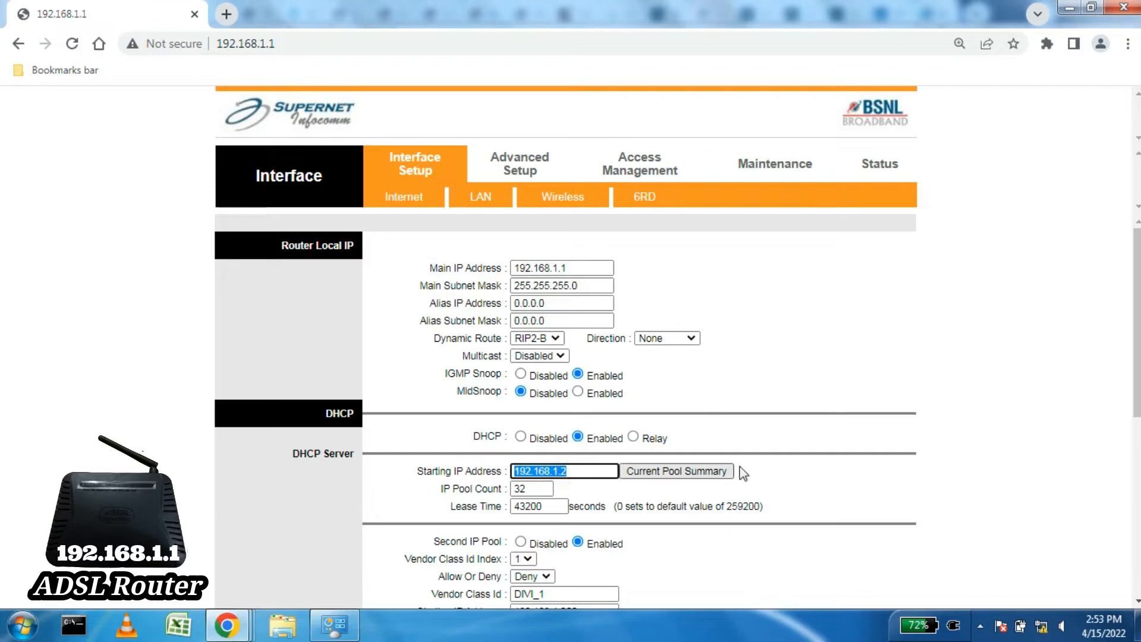
{"action": "left_click", "coordinate": [954, 450]}
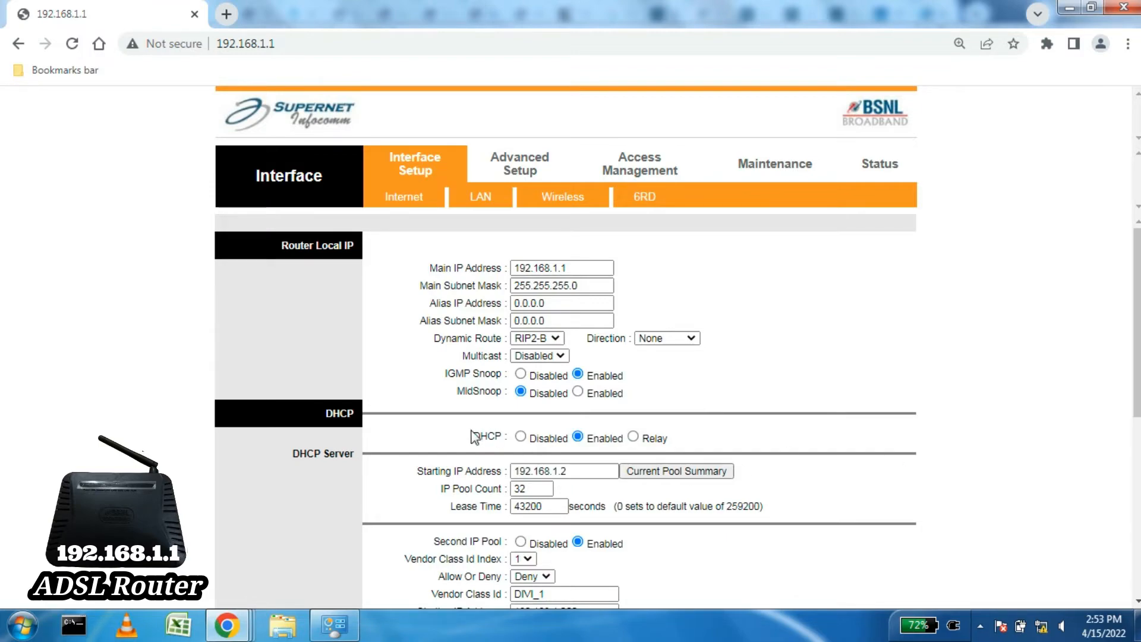
{"action": "left_click_drag", "start_coordinate": [483, 436], "coordinate": [508, 435]}
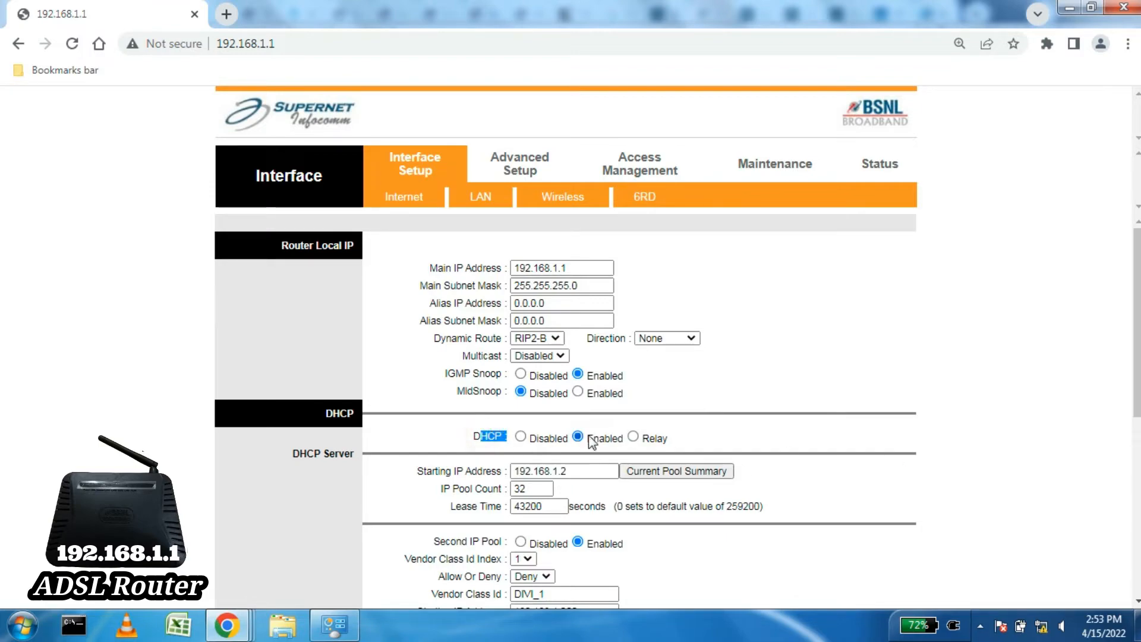
{"action": "left_click_drag", "start_coordinate": [586, 438], "coordinate": [624, 442]}
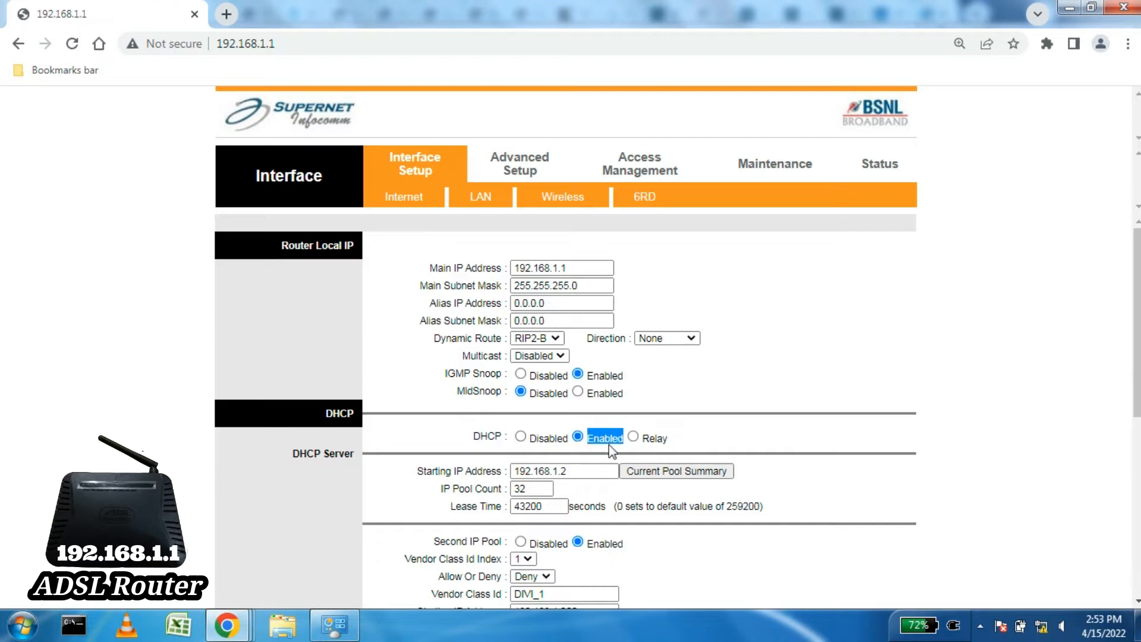
{"action": "left_click", "coordinate": [576, 473]}
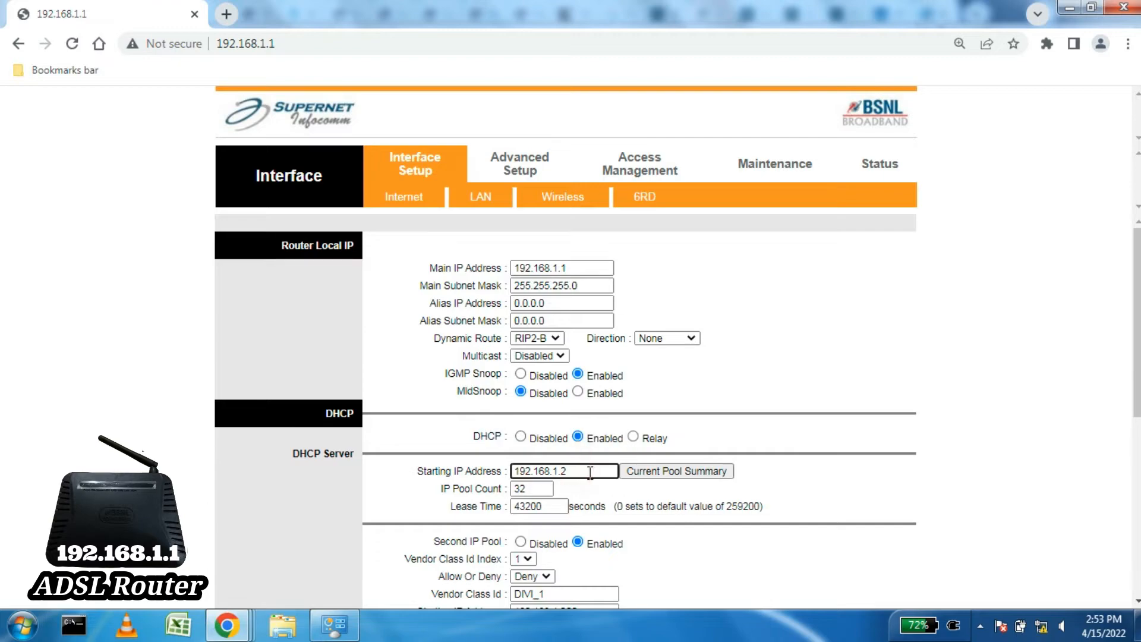
{"action": "left_click_drag", "start_coordinate": [590, 472], "coordinate": [526, 471]}
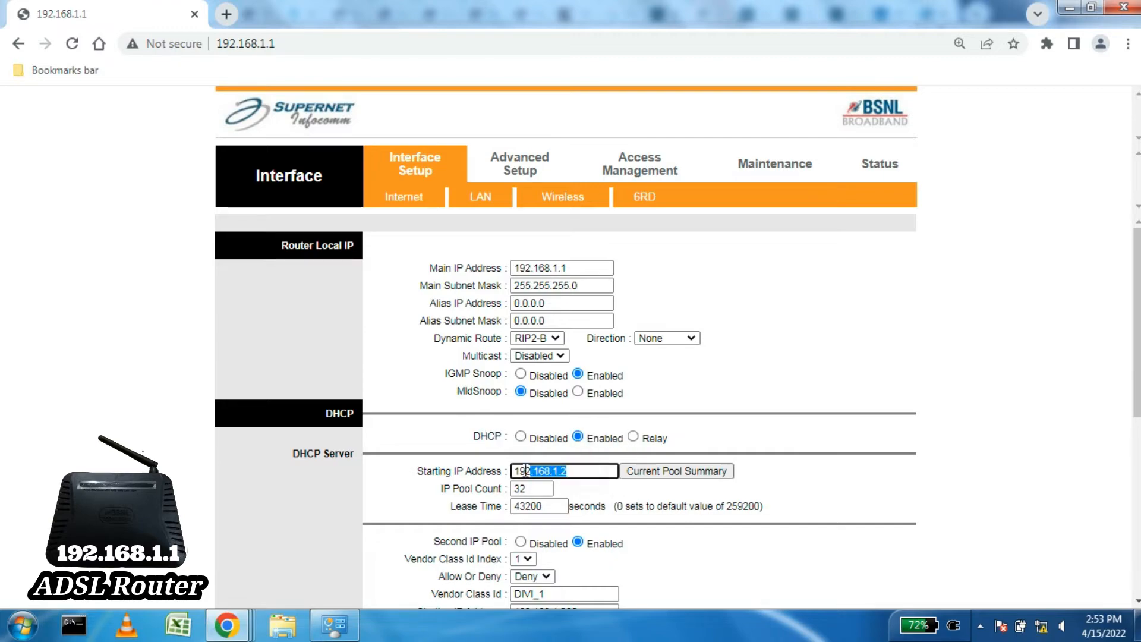
{"action": "left_click", "coordinate": [840, 475]}
{"action": "mouse_move", "coordinate": [1137, 345]}
{"action": "left_mouse_down"}
{"action": "mouse_move", "coordinate": [1138, 502]}
{"action": "mouse_move", "coordinate": [1136, 329]}
{"action": "left_mouse_up"}
Step: Change the main IP address to 192.168.10.1, giving DHCP starting address 192.168.10.2
{"action": "left_click", "coordinate": [586, 268]}
{"action": "key", "text": "BackSpace"}
{"action": "key", "text": "BackSpace"}
{"action": "key", "text": "BackSpace"}
{"action": "key", "text": "BackSpace"}
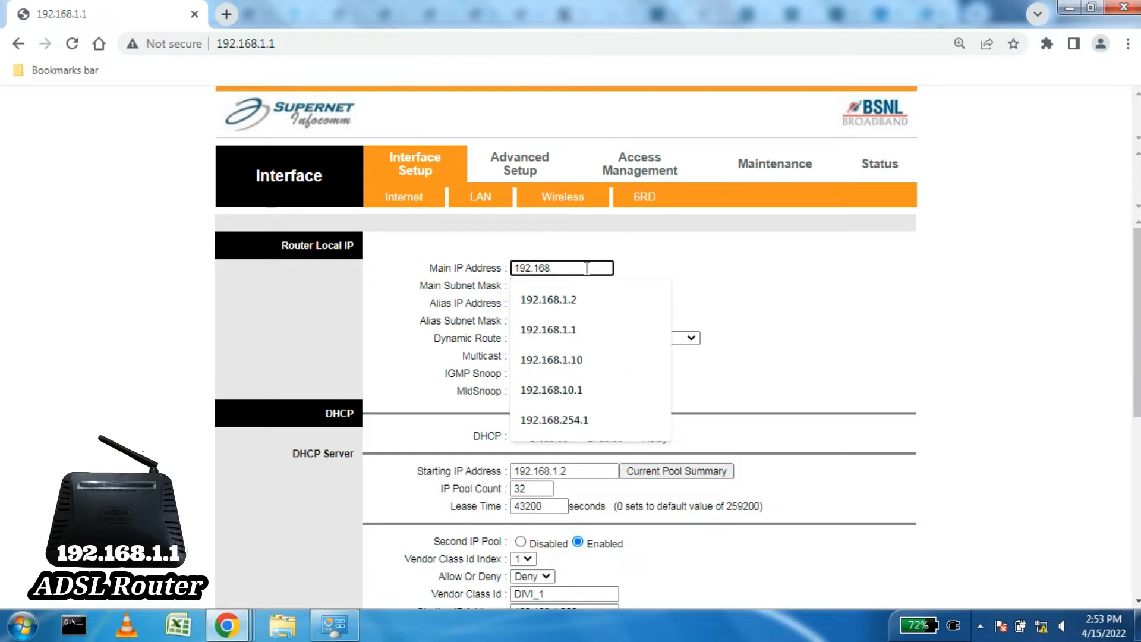
{"action": "type", "text": "."}
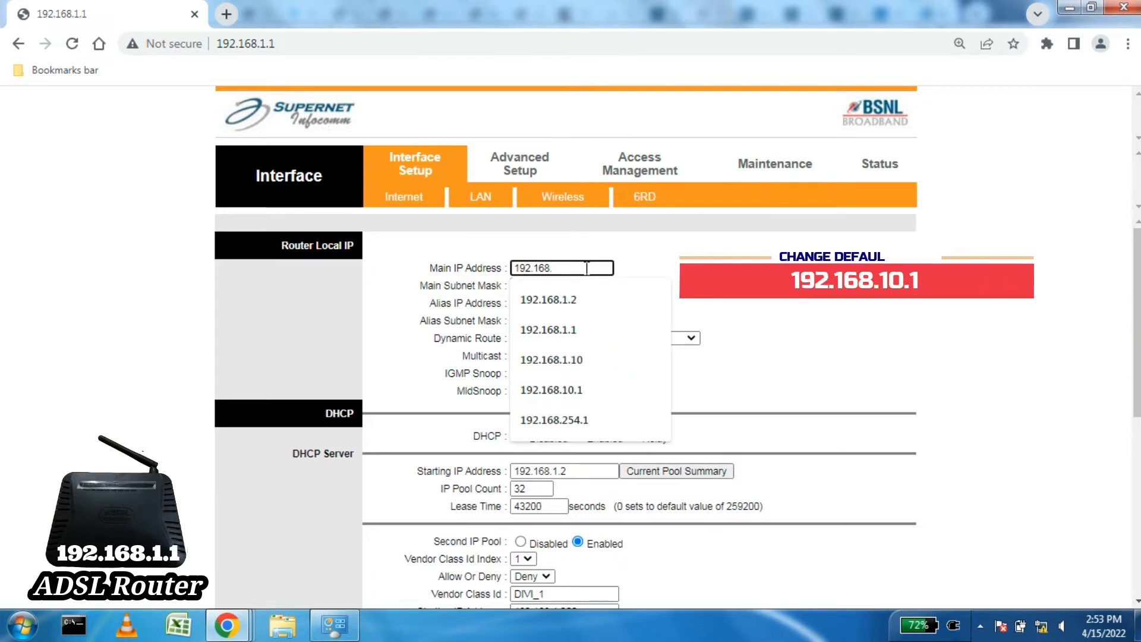
{"action": "type", "text": "10"}
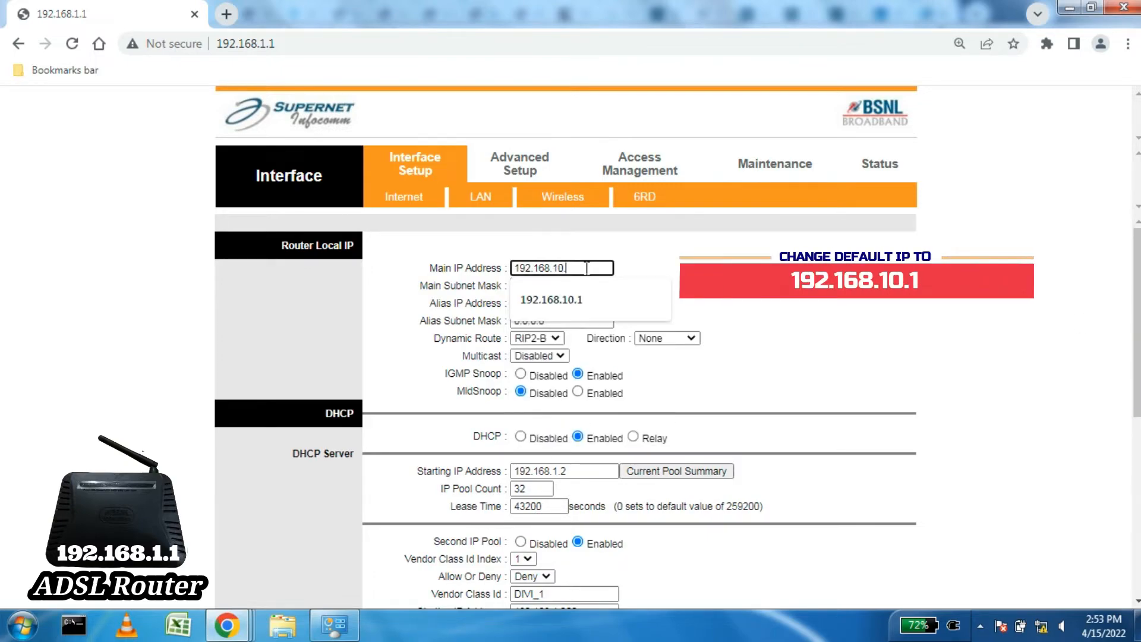
{"action": "type", "text": ".1"}
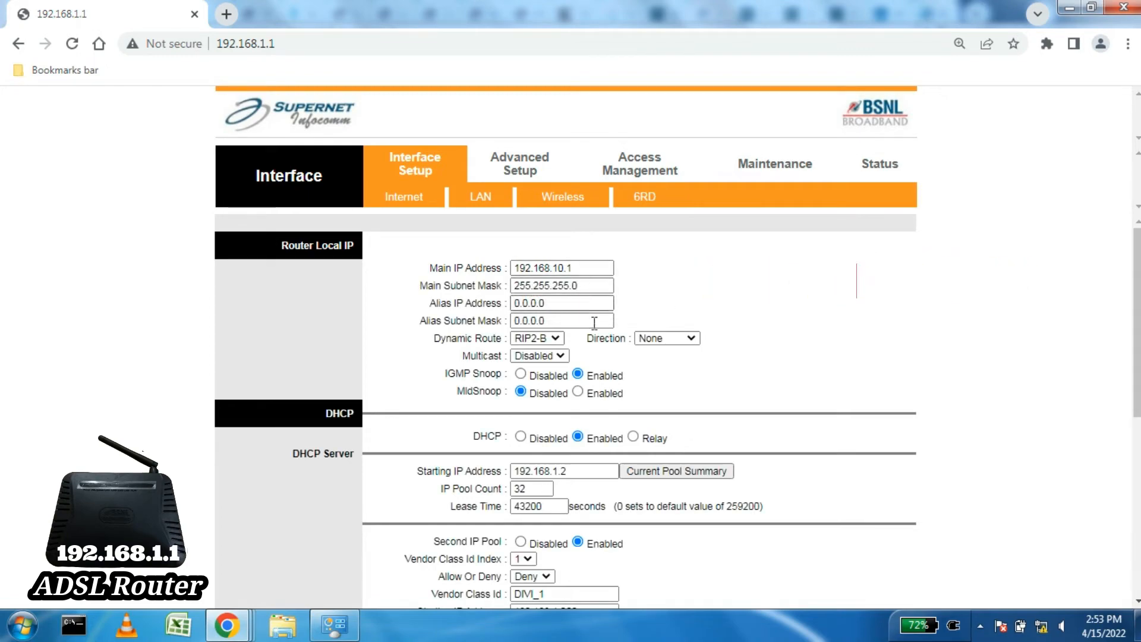
{"action": "left_click_drag", "start_coordinate": [589, 437], "coordinate": [618, 440]}
{"action": "left_click", "coordinate": [559, 471]}
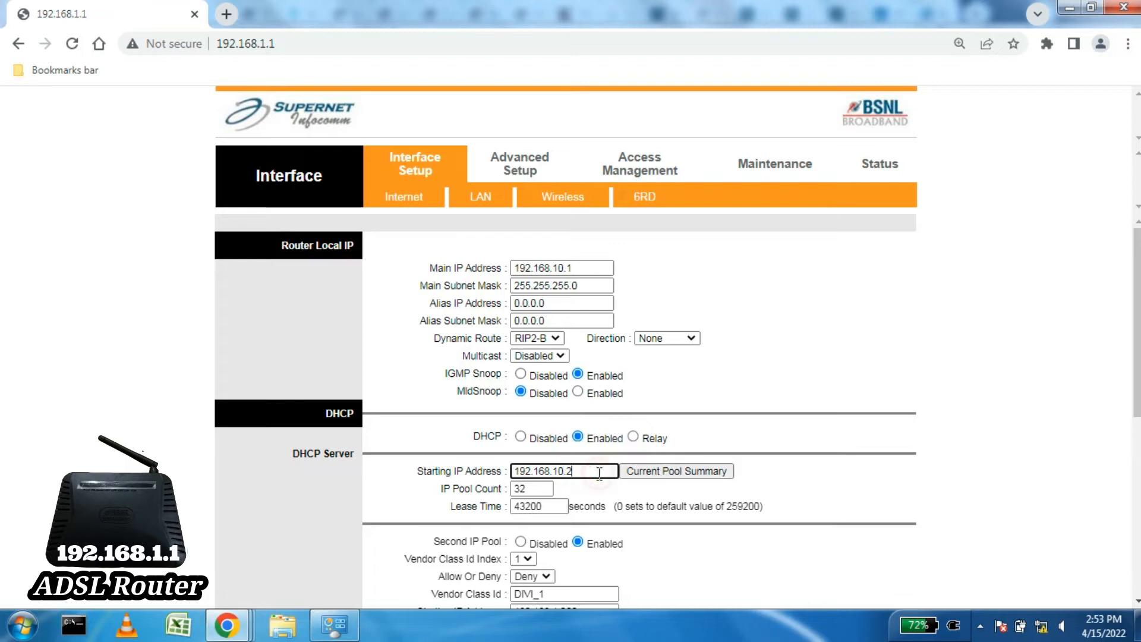
{"action": "left_click_drag", "start_coordinate": [602, 471], "coordinate": [508, 478]}
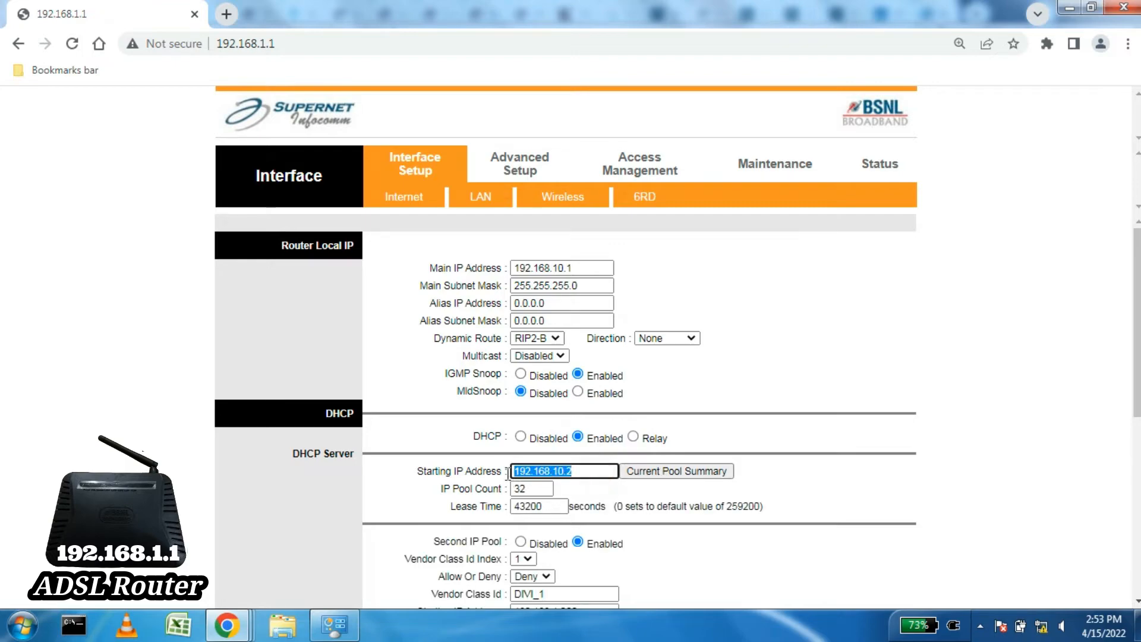
{"action": "left_click", "coordinate": [600, 471]}
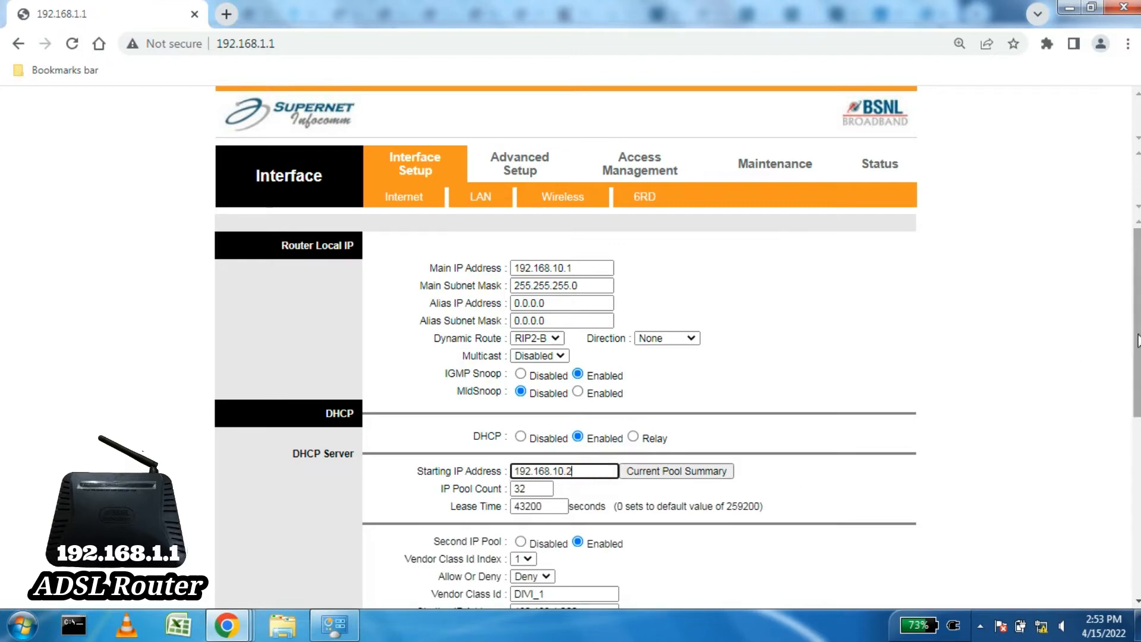
Step: Set the router's DHCP server to Disabled
{"action": "scroll", "coordinate": [1011, 375], "scroll_direction": "down", "scroll_amount": 2}
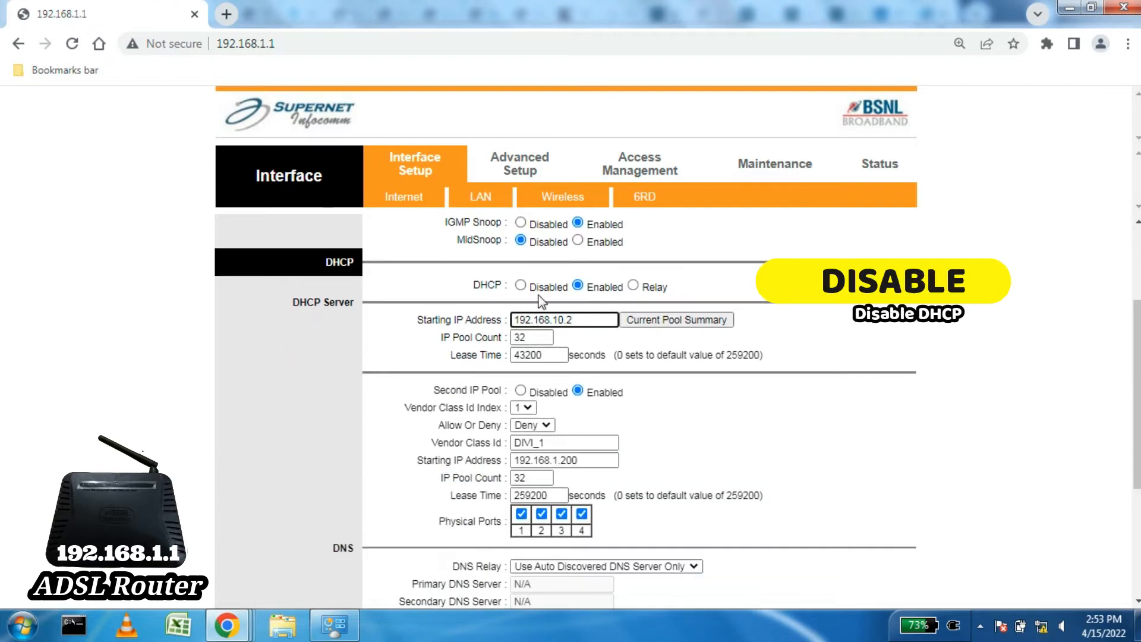
{"action": "left_click", "coordinate": [525, 289]}
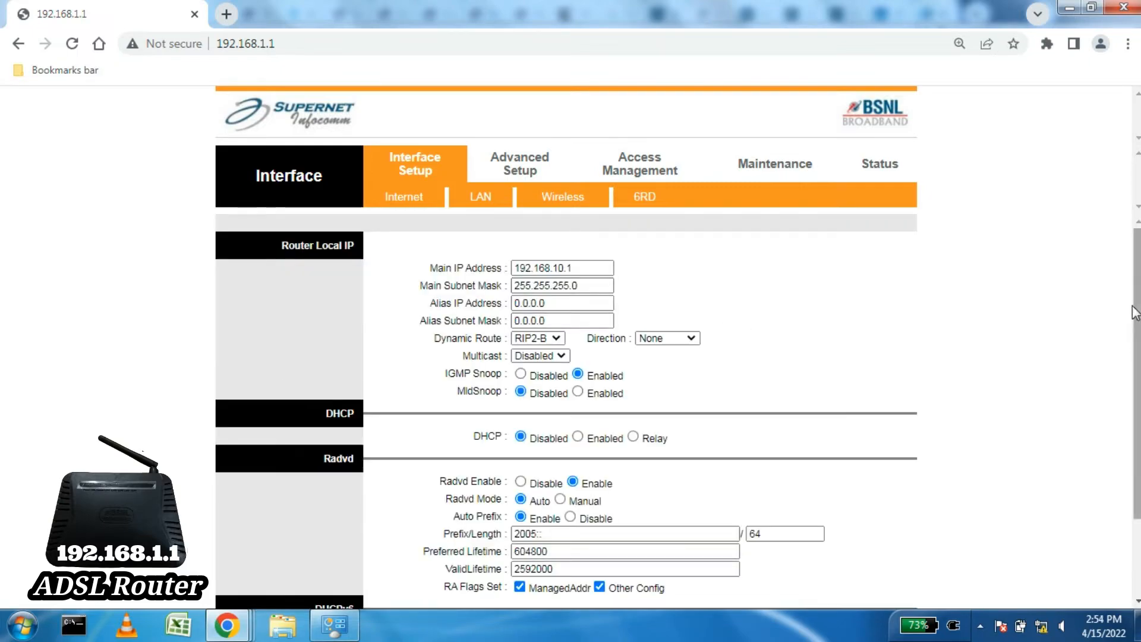
{"action": "scroll", "coordinate": [564, 410], "scroll_direction": "down", "scroll_amount": 1}
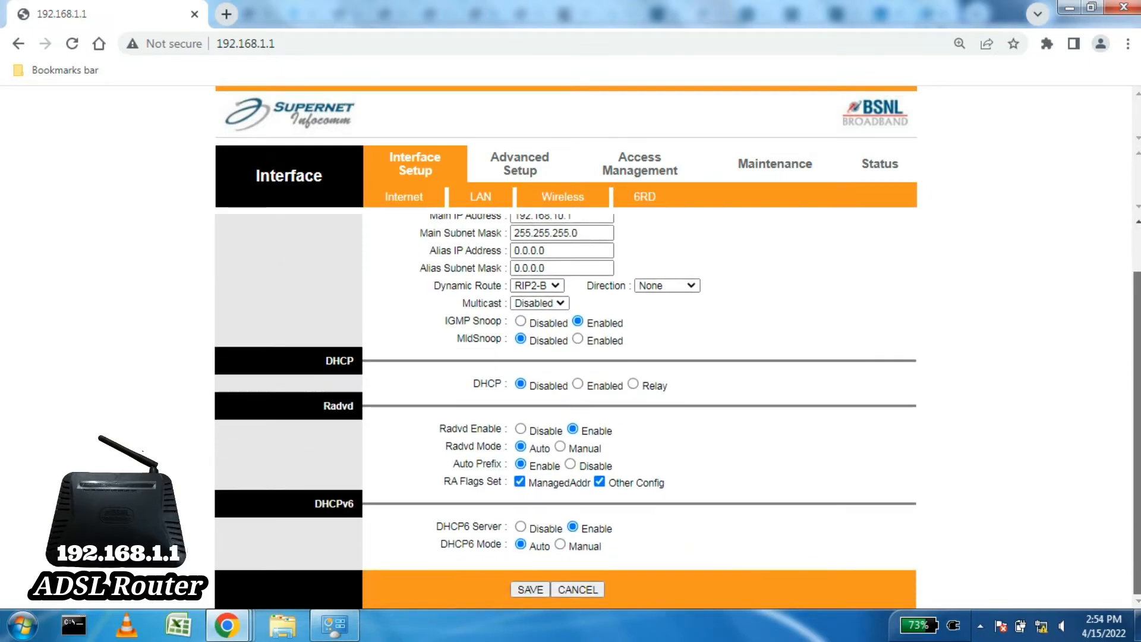
{"action": "scroll", "coordinate": [1136, 276], "scroll_direction": "up", "scroll_amount": 1}
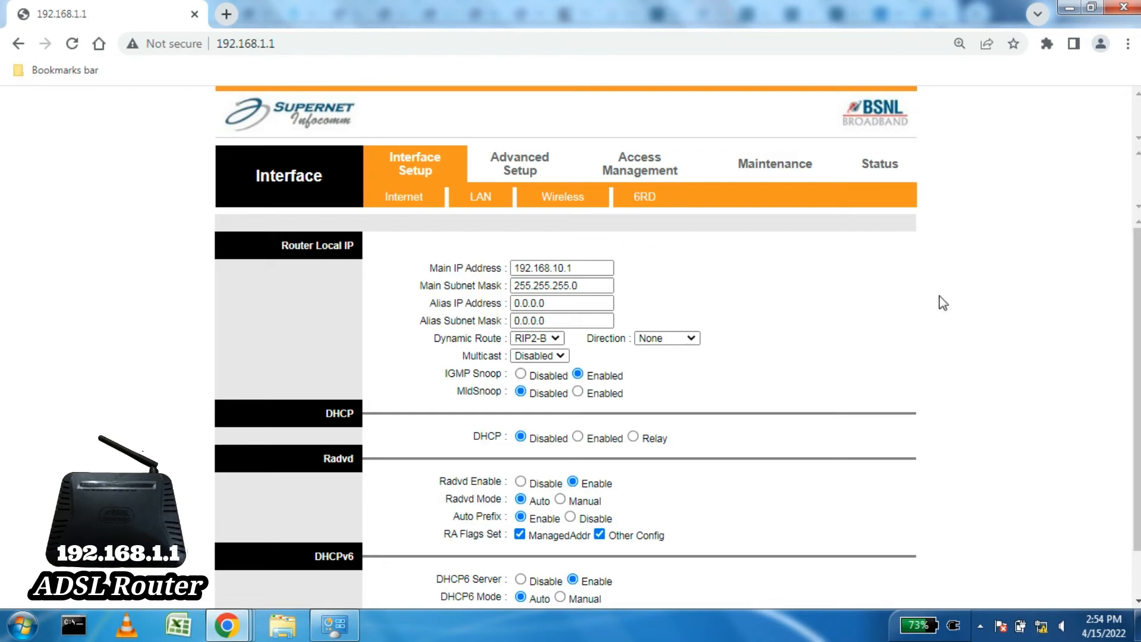
{"action": "left_click_drag", "start_coordinate": [531, 436], "coordinate": [570, 438]}
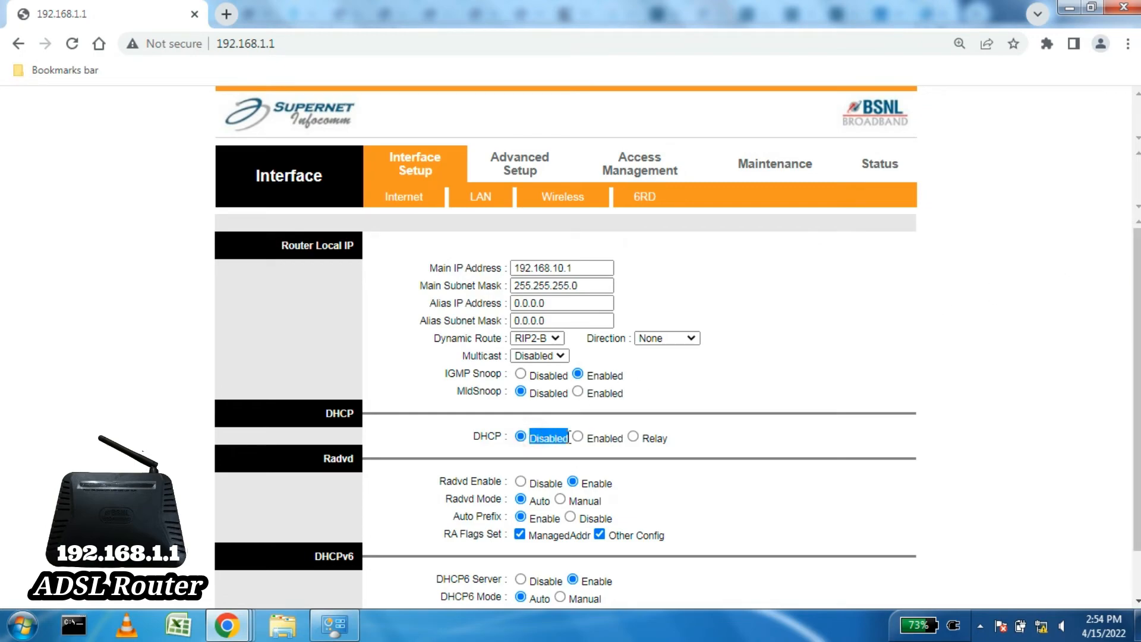
{"action": "left_click_drag", "start_coordinate": [474, 436], "coordinate": [503, 437]}
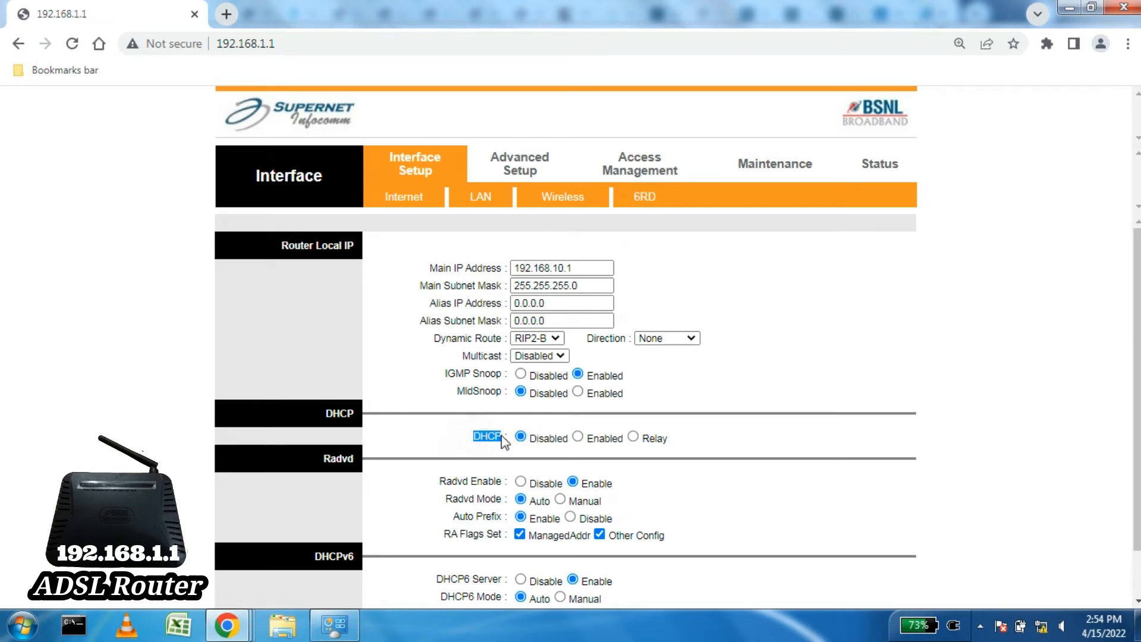
{"action": "left_click", "coordinate": [486, 436]}
Step: Save the LAN settings with main IP address 192.168.10.1
{"action": "left_click_drag", "start_coordinate": [583, 268], "coordinate": [525, 266]}
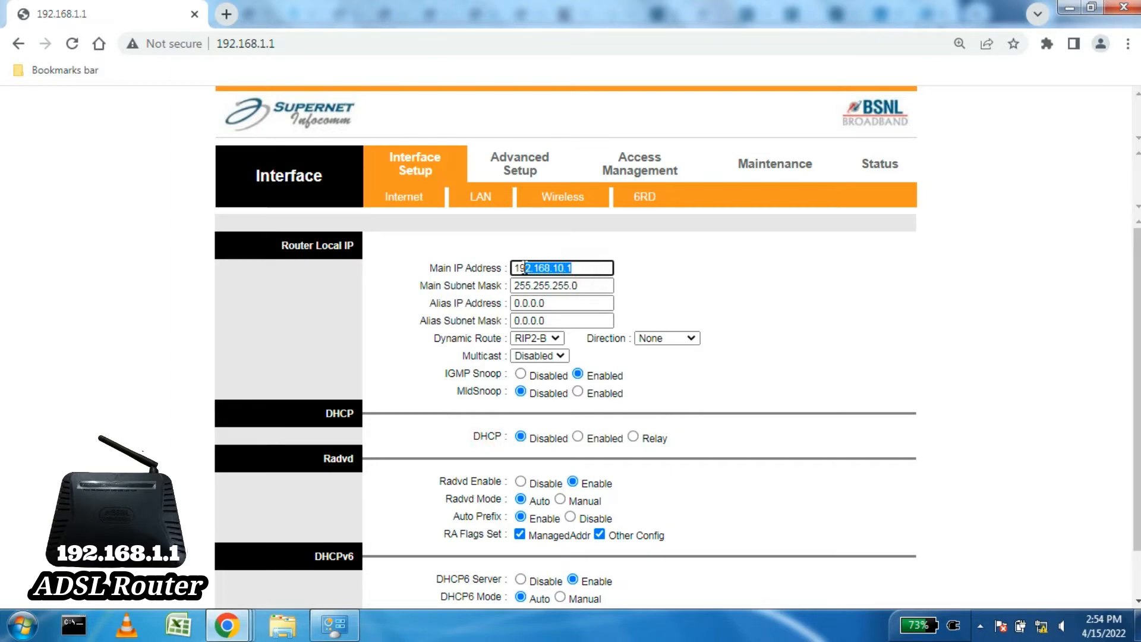
{"action": "scroll", "coordinate": [632, 486], "scroll_direction": "down", "scroll_amount": 2}
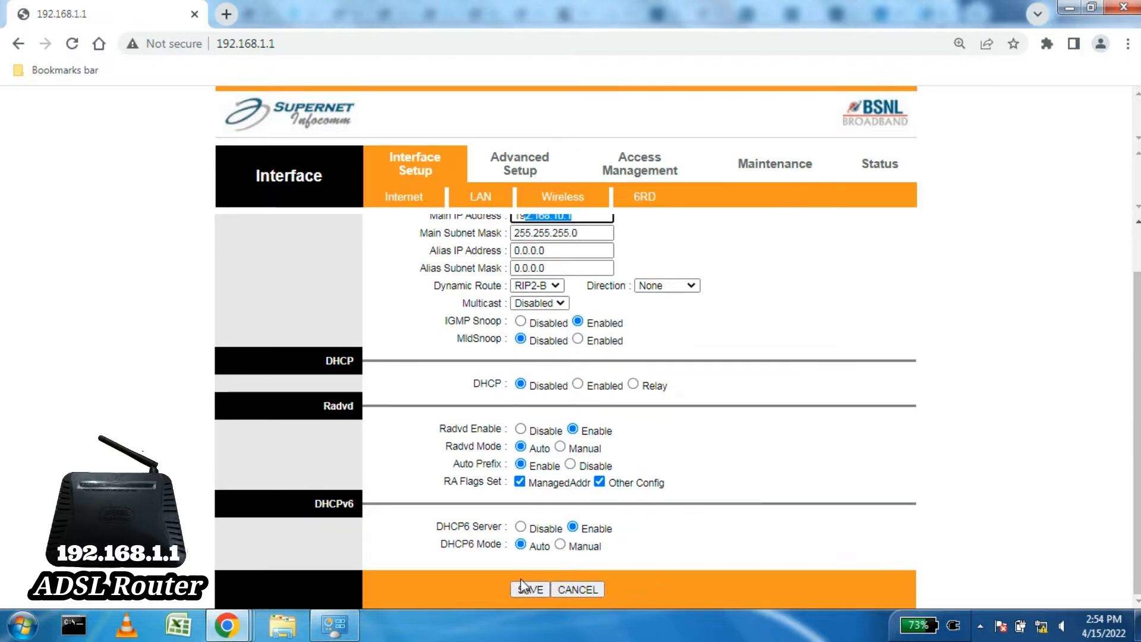
{"action": "left_click", "coordinate": [522, 586]}
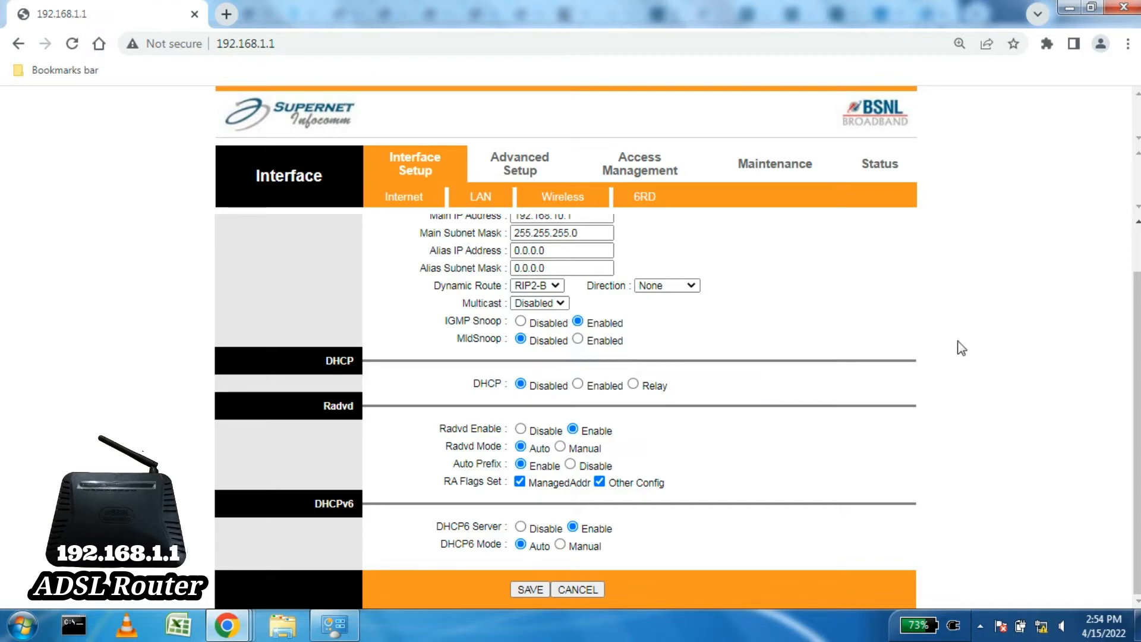
{"action": "scroll", "coordinate": [1124, 348], "scroll_direction": "up", "scroll_amount": 2}
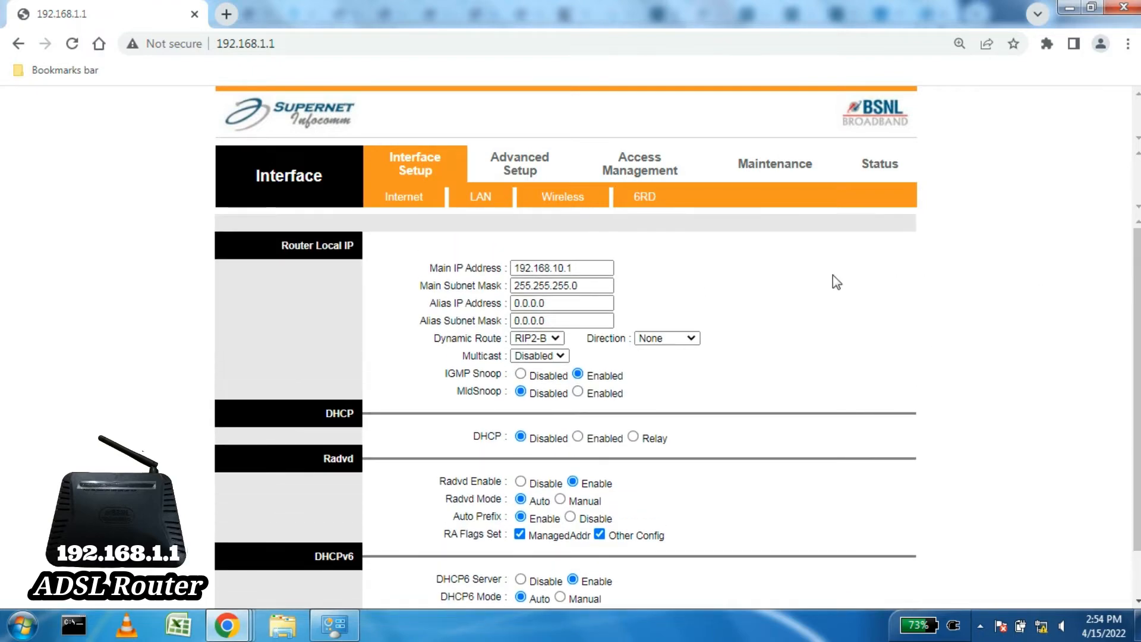
Step: Refresh Network Connections and check the Local Area Connection: address 192.168.1.2, gateway 192.168.1.1
{"action": "left_click", "coordinate": [323, 631]}
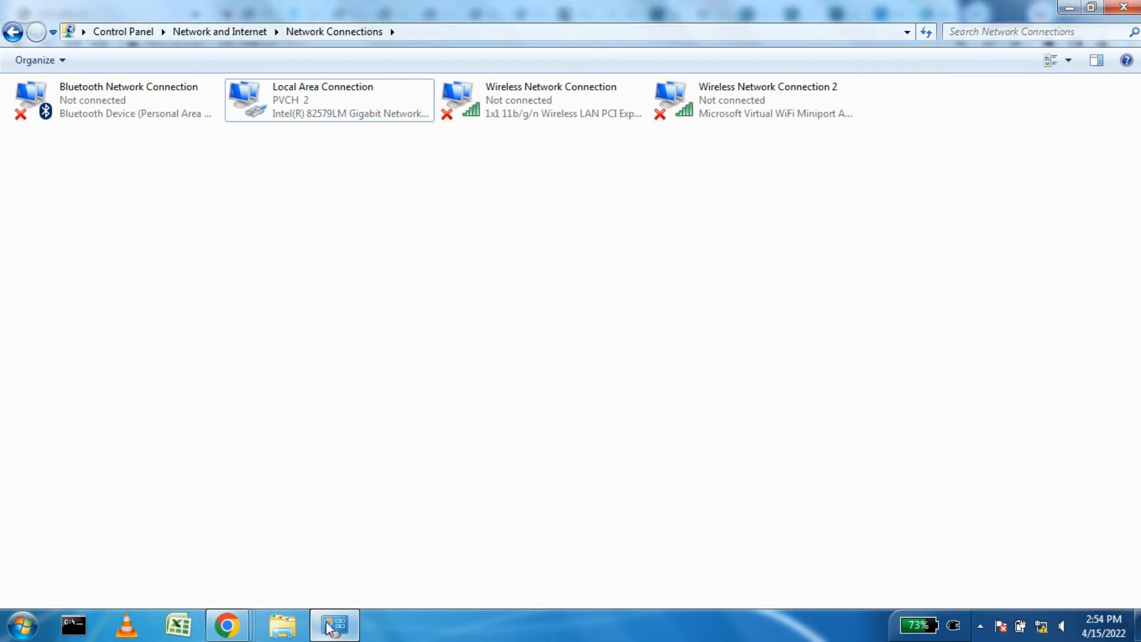
{"action": "right_click", "coordinate": [366, 229]}
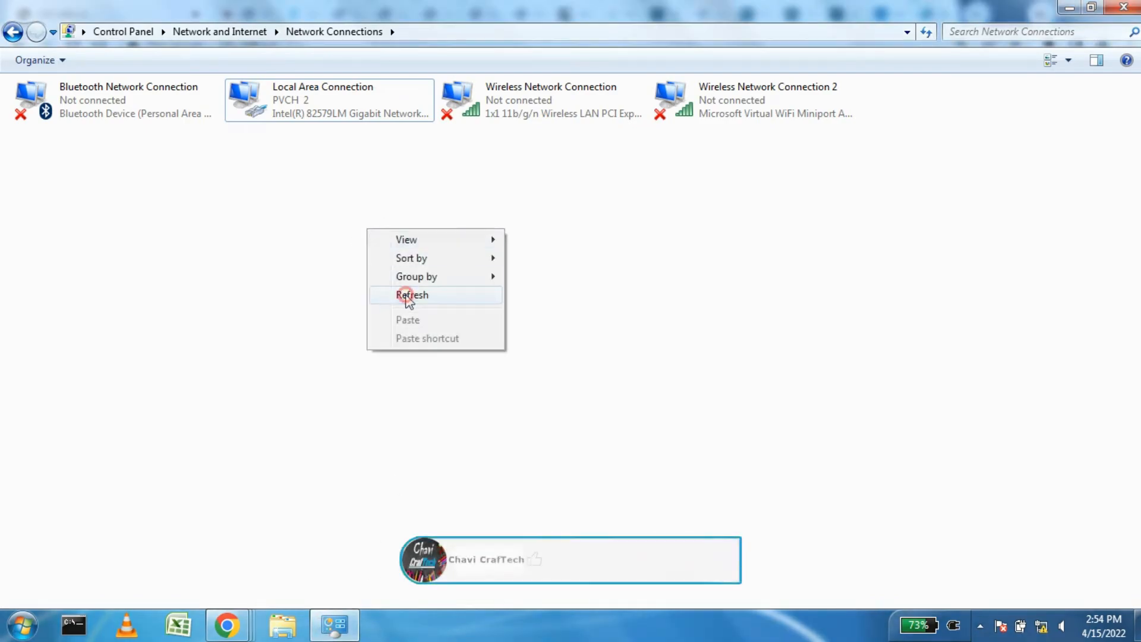
{"action": "left_click", "coordinate": [400, 293]}
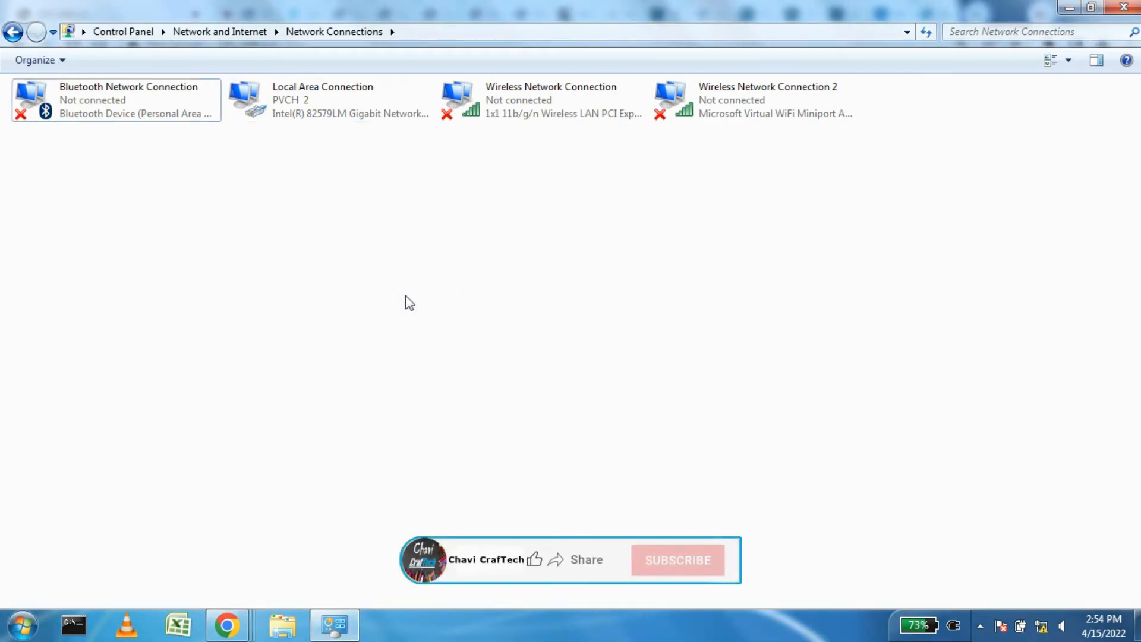
{"action": "left_click", "coordinate": [312, 116]}
{"action": "right_click", "coordinate": [321, 112]}
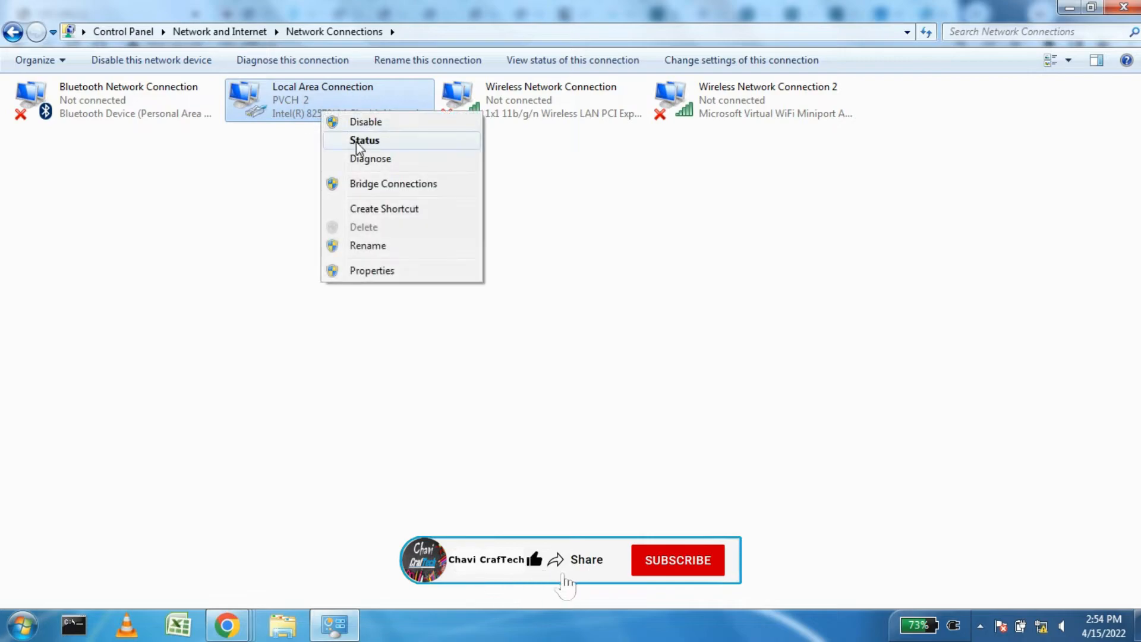
{"action": "left_click", "coordinate": [359, 143]}
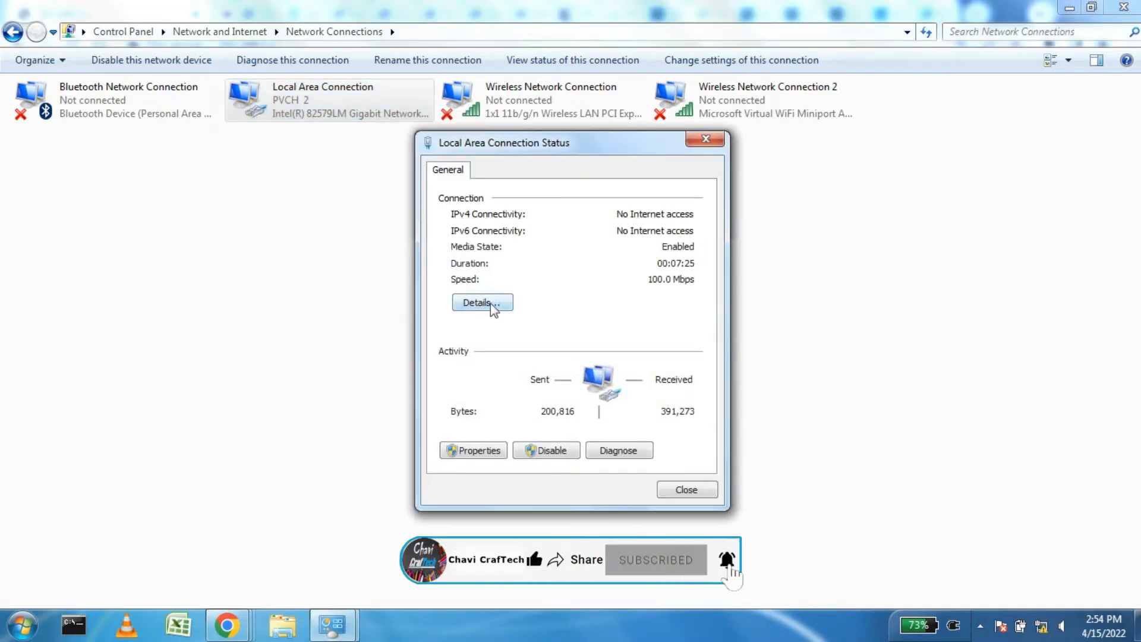
{"action": "left_click", "coordinate": [492, 308]}
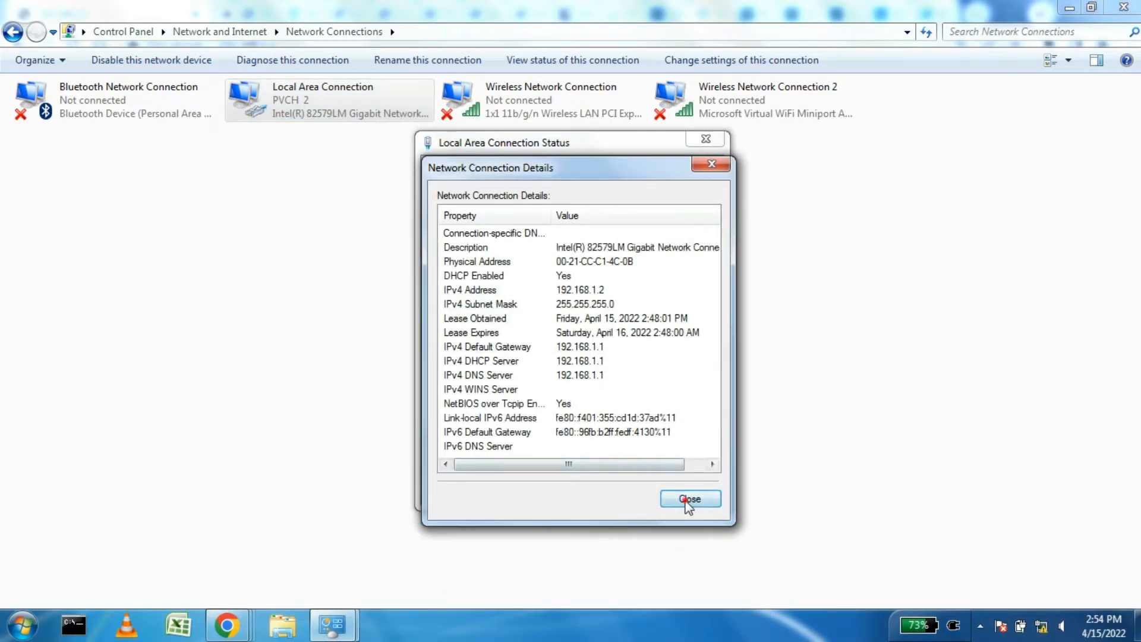
{"action": "left_click", "coordinate": [683, 499]}
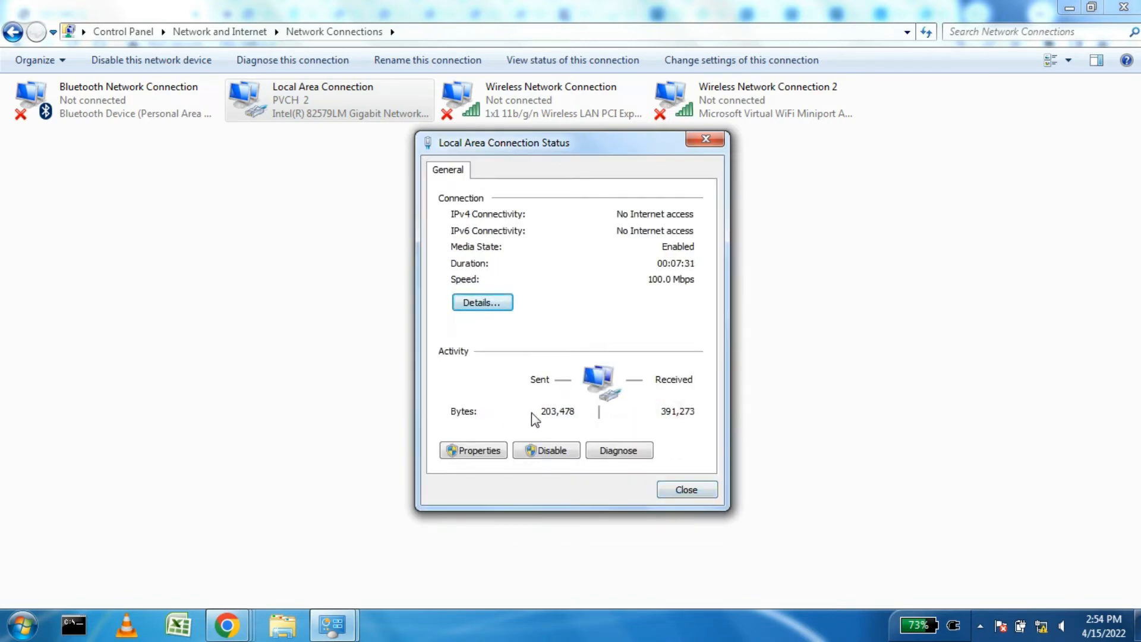
{"action": "left_click", "coordinate": [686, 491]}
Step: Give the Local Area Connection static IPv4 192.168.10.12, mask 255.255.255.0, gateway 192.168.10.1
{"action": "right_click", "coordinate": [308, 102]}
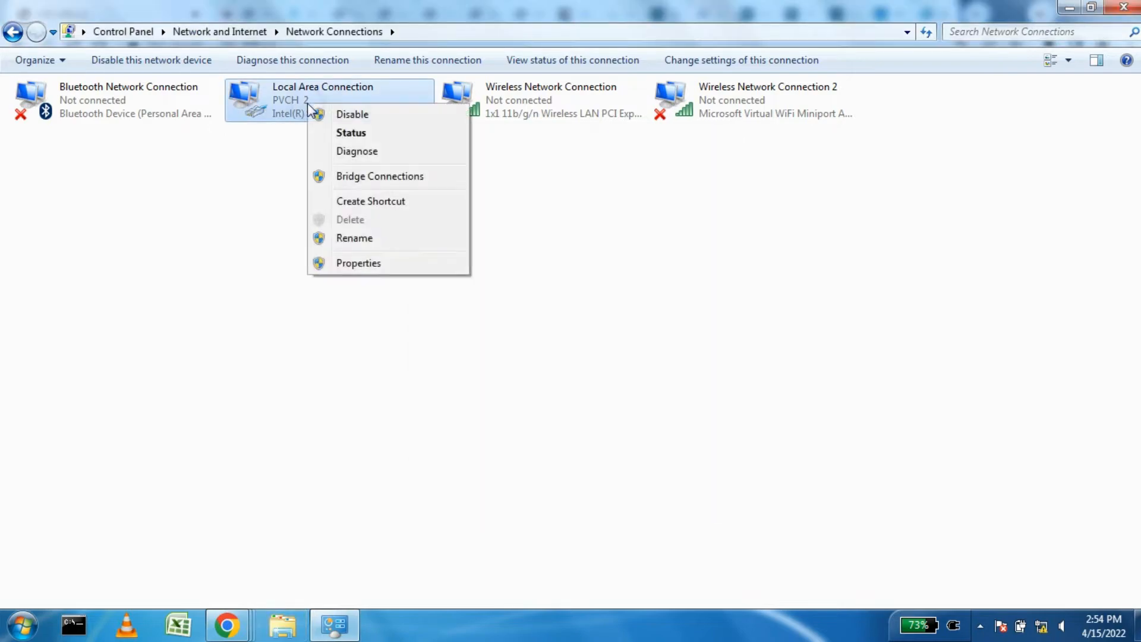
{"action": "left_click", "coordinate": [356, 263]}
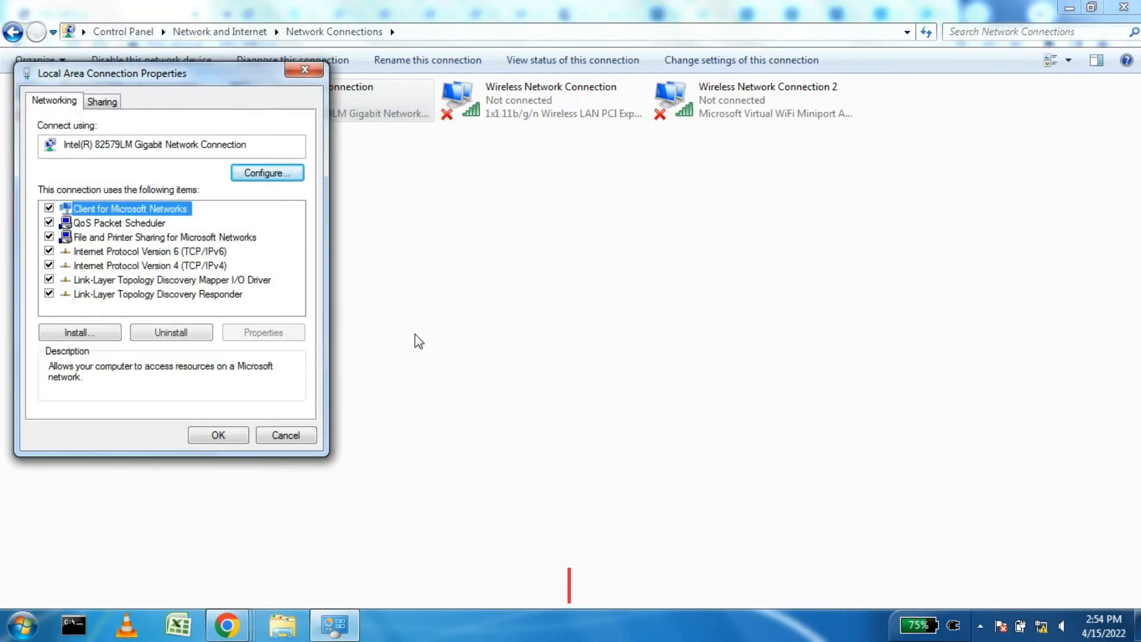
{"action": "left_click", "coordinate": [273, 268]}
{"action": "left_click_drag", "start_coordinate": [222, 94], "coordinate": [509, 133]}
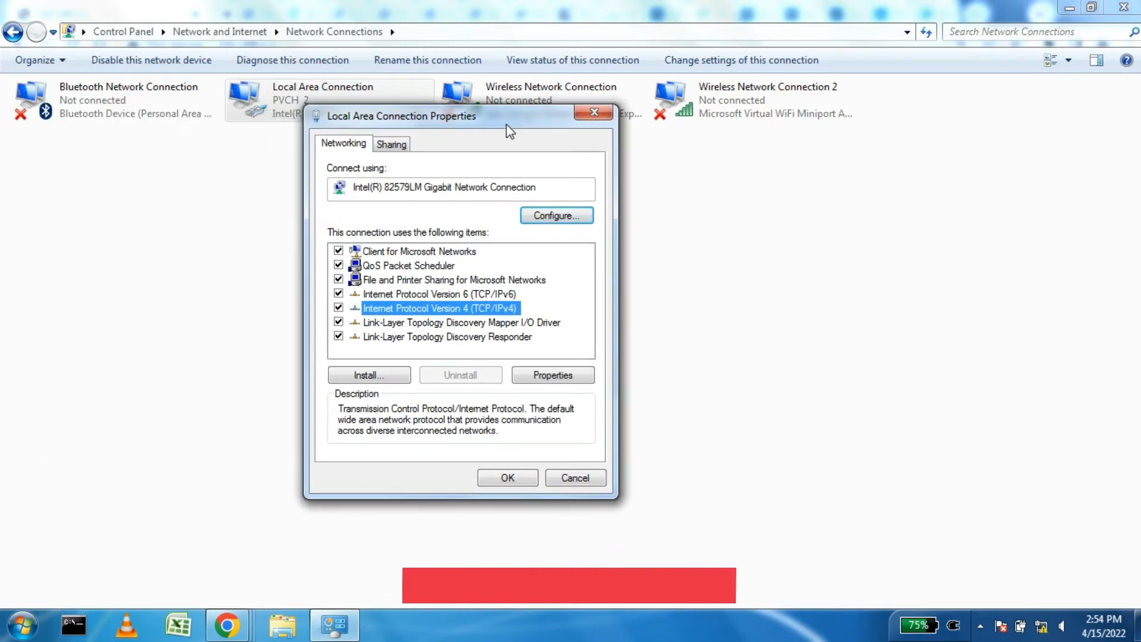
{"action": "left_click", "coordinate": [553, 374]}
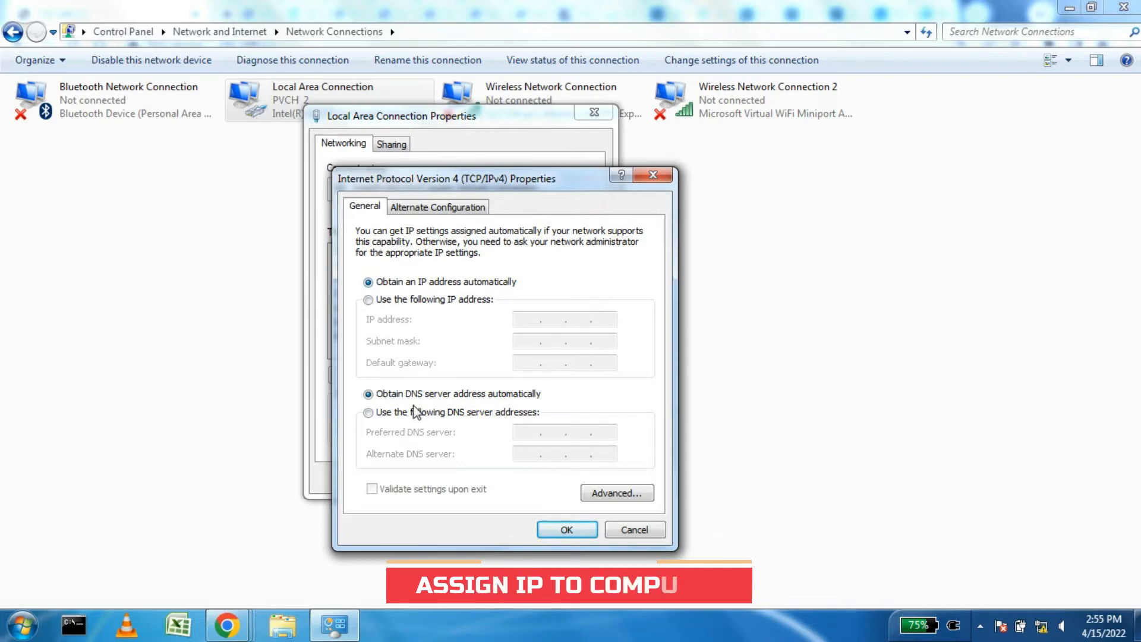
{"action": "left_click", "coordinate": [443, 300]}
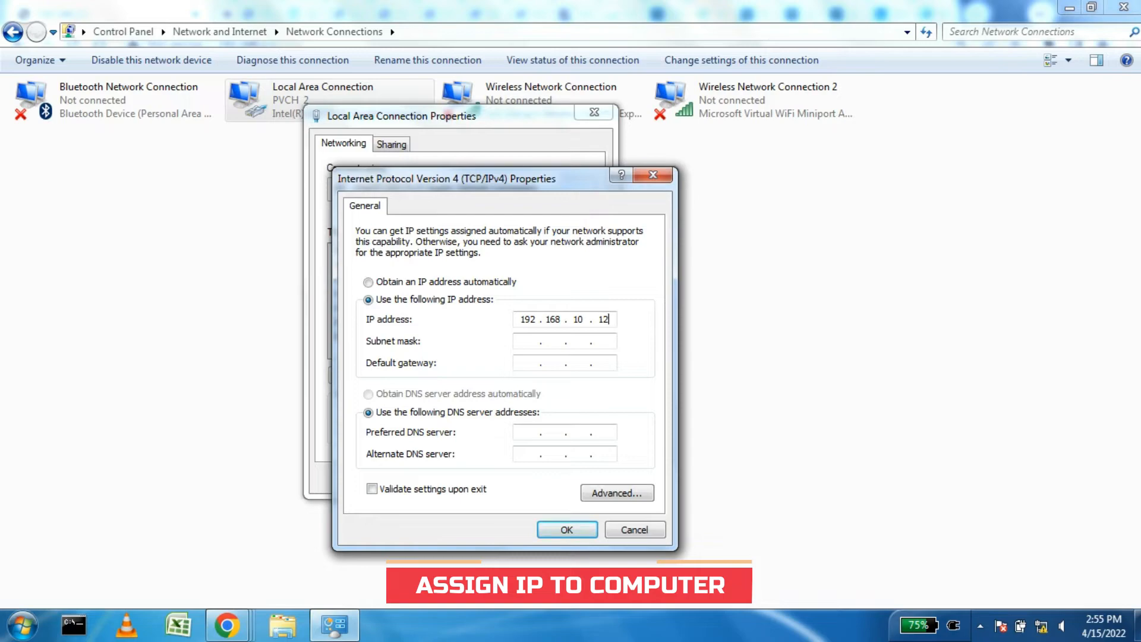
{"action": "key", "text": "Tab"}
{"action": "type", "text": "192 . 168 . 10 . 1"}
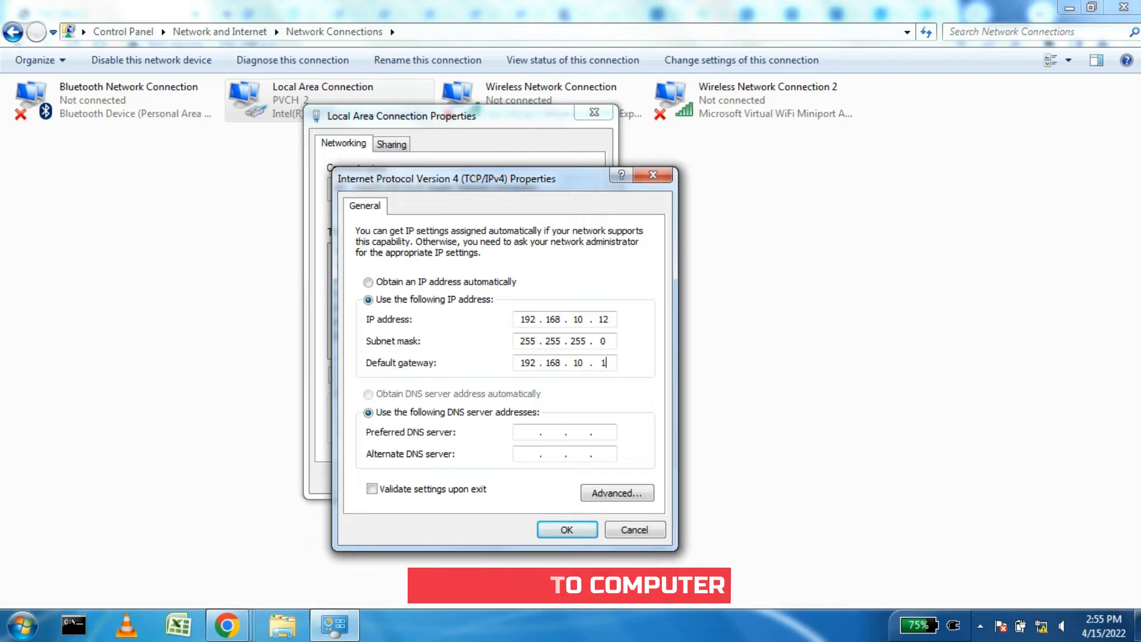
{"action": "left_click", "coordinate": [567, 530]}
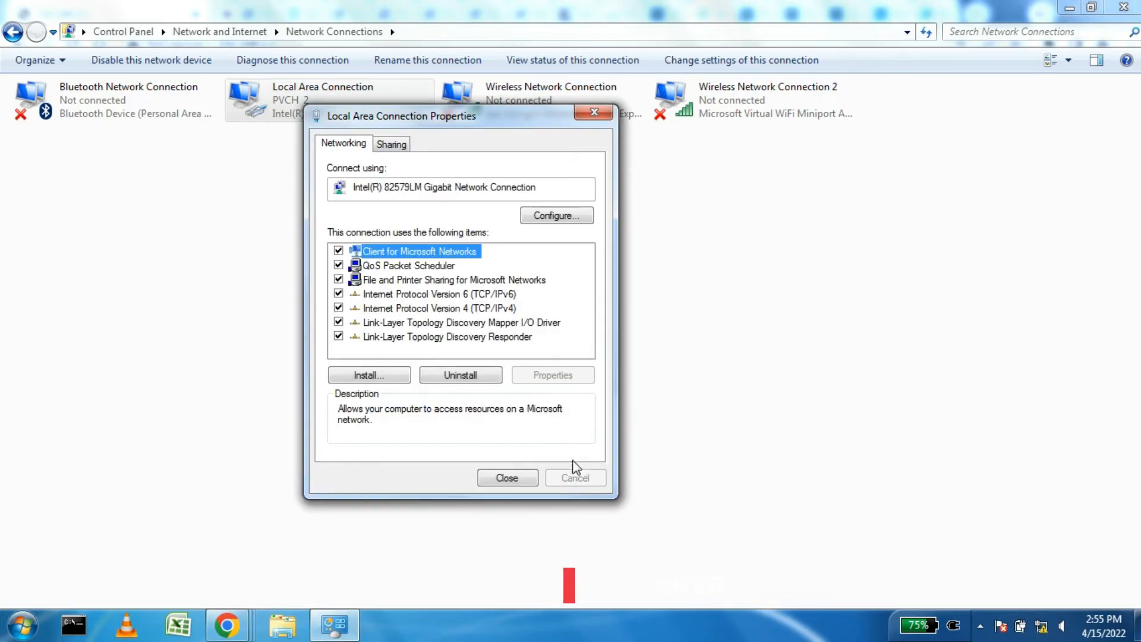
Step: Verify the connection details show IPv4 192.168.10.12 and gateway 192.168.10.1, then return to Chrome
{"action": "left_click", "coordinate": [506, 477]}
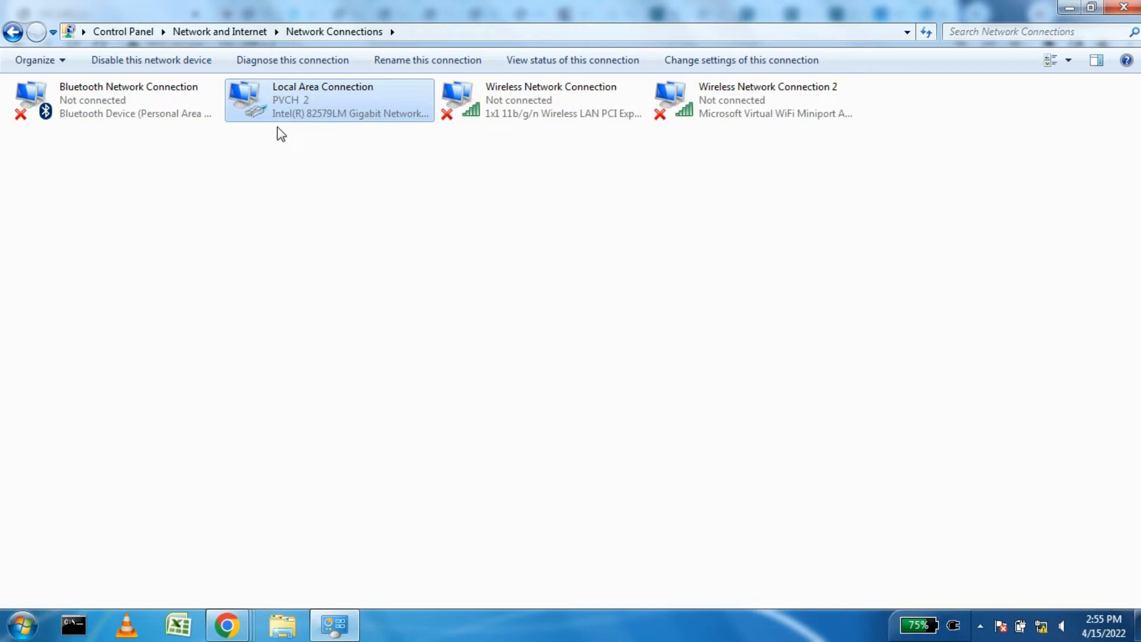
{"action": "right_click", "coordinate": [283, 107]}
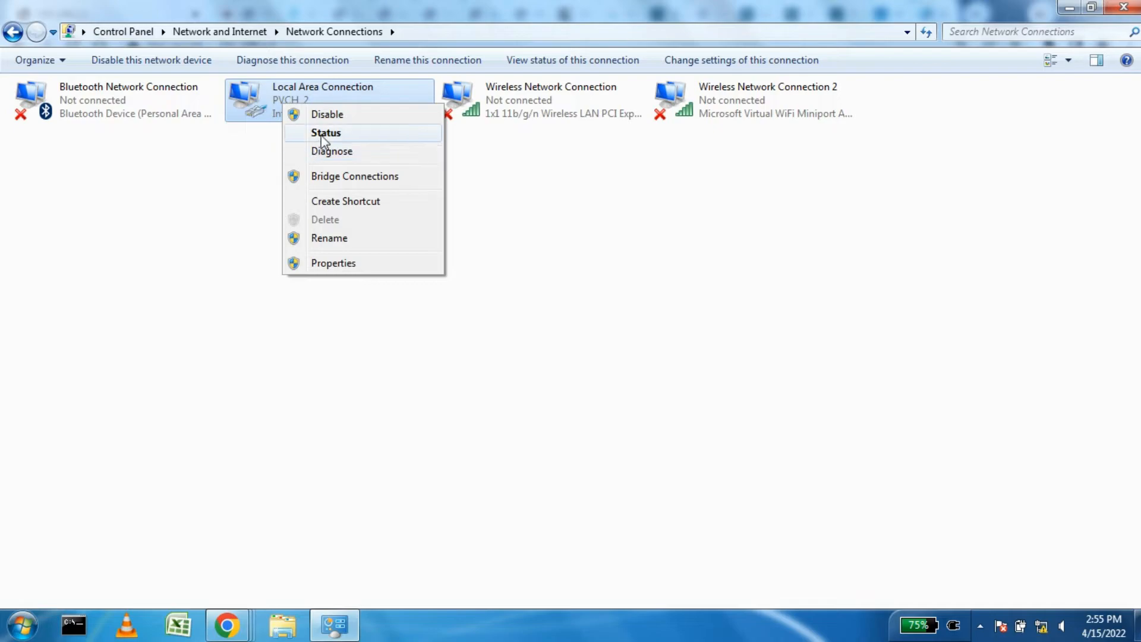
{"action": "left_click", "coordinate": [315, 132]}
{"action": "left_click", "coordinate": [502, 301]}
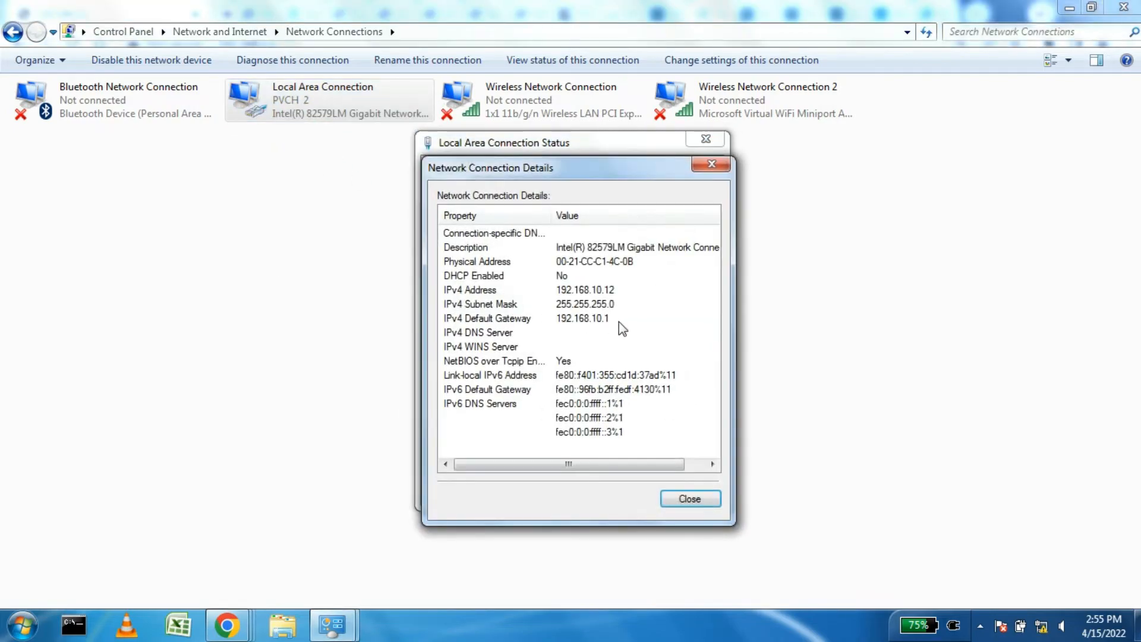
{"action": "left_click", "coordinate": [568, 293]}
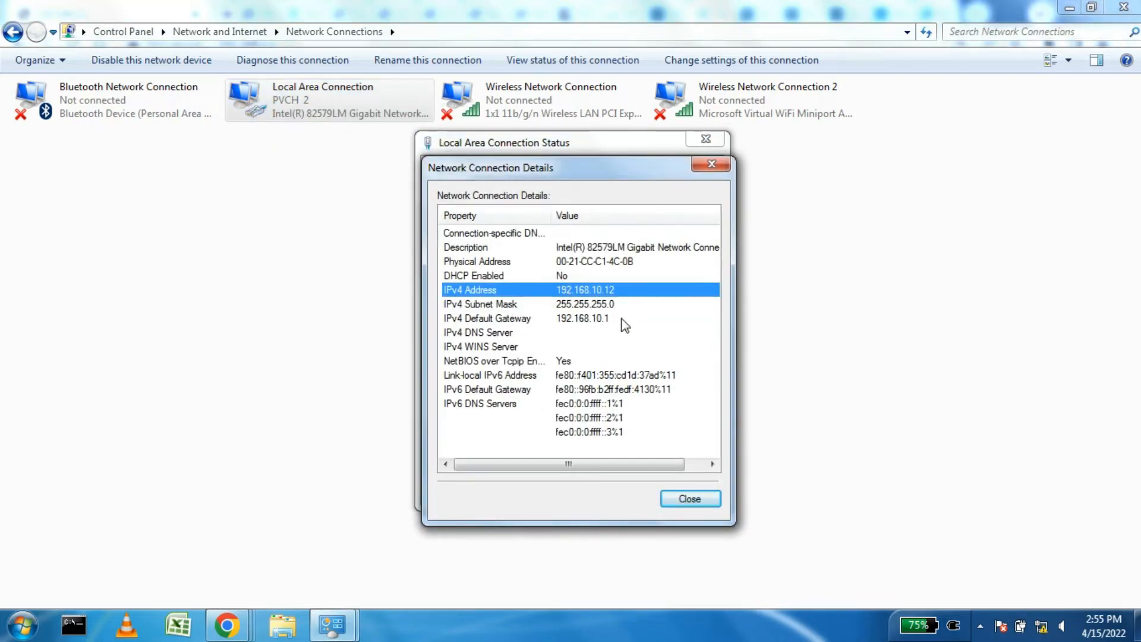
{"action": "left_click", "coordinate": [580, 320]}
{"action": "left_click", "coordinate": [676, 499]}
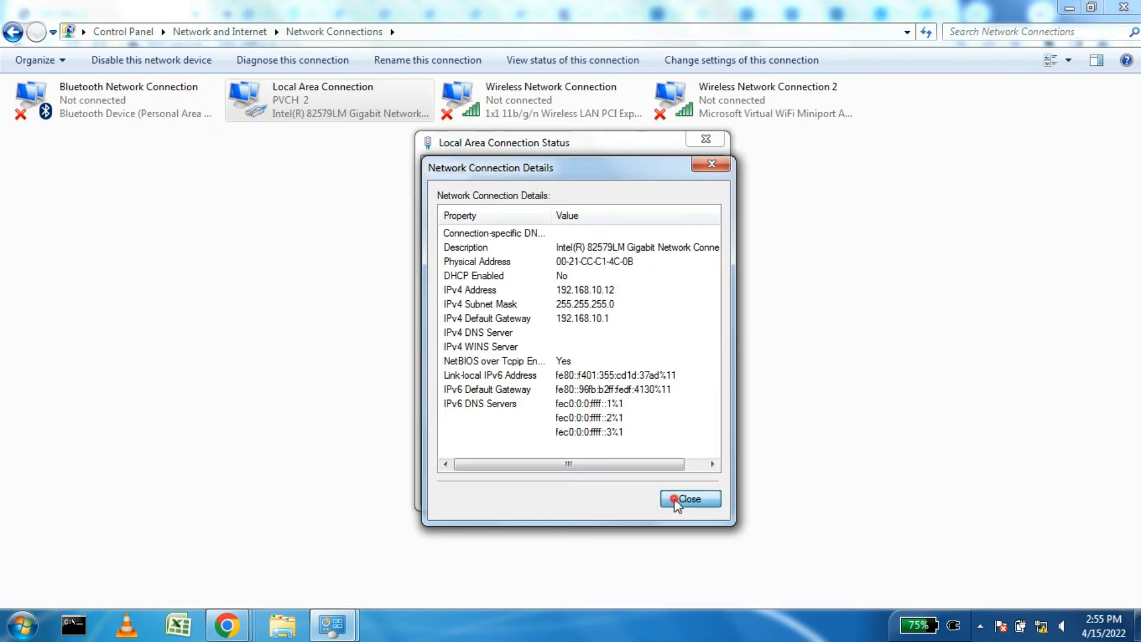
{"action": "left_click", "coordinate": [683, 490]}
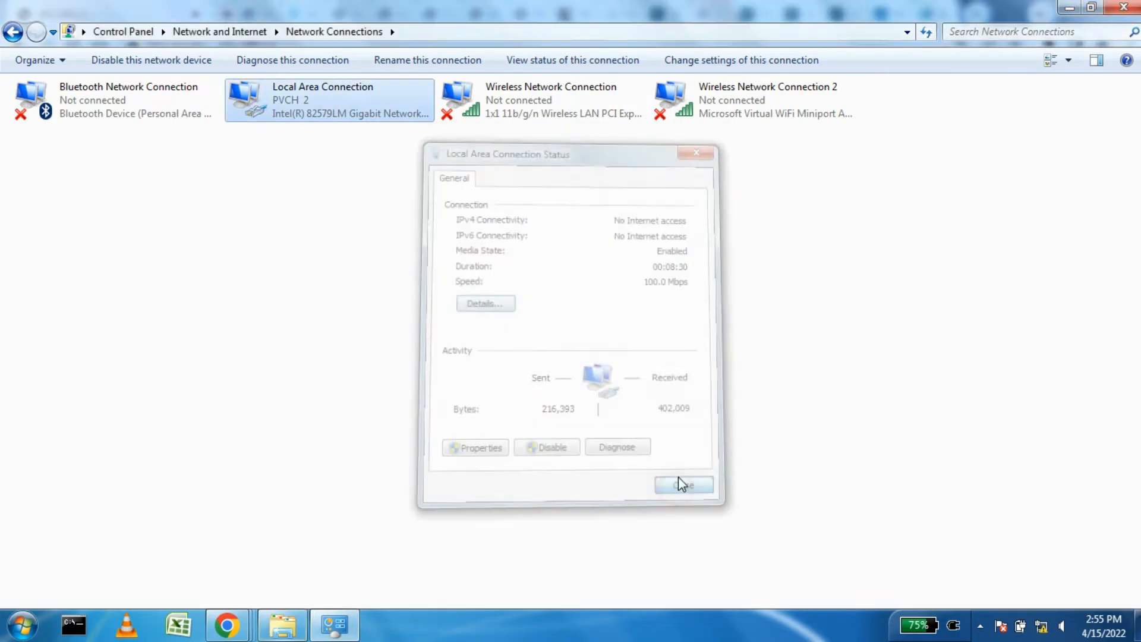
{"action": "left_click", "coordinate": [228, 625]}
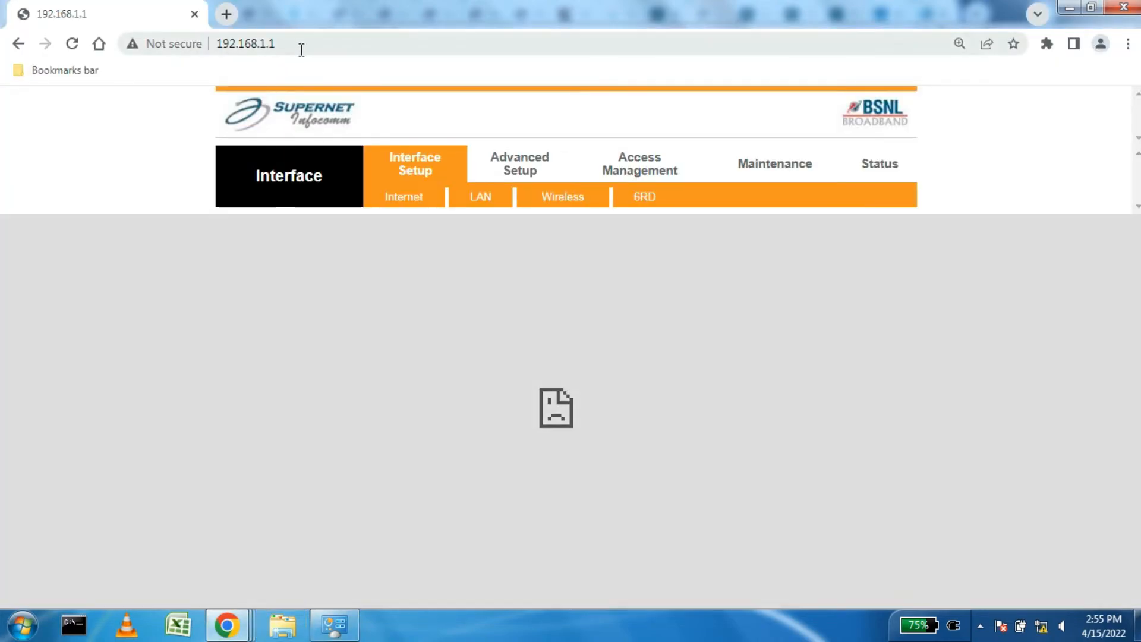
Step: Load 192.168.10.1, sign in with the default credentials, and dismiss the save-password prompt
{"action": "left_click", "coordinate": [301, 49]}
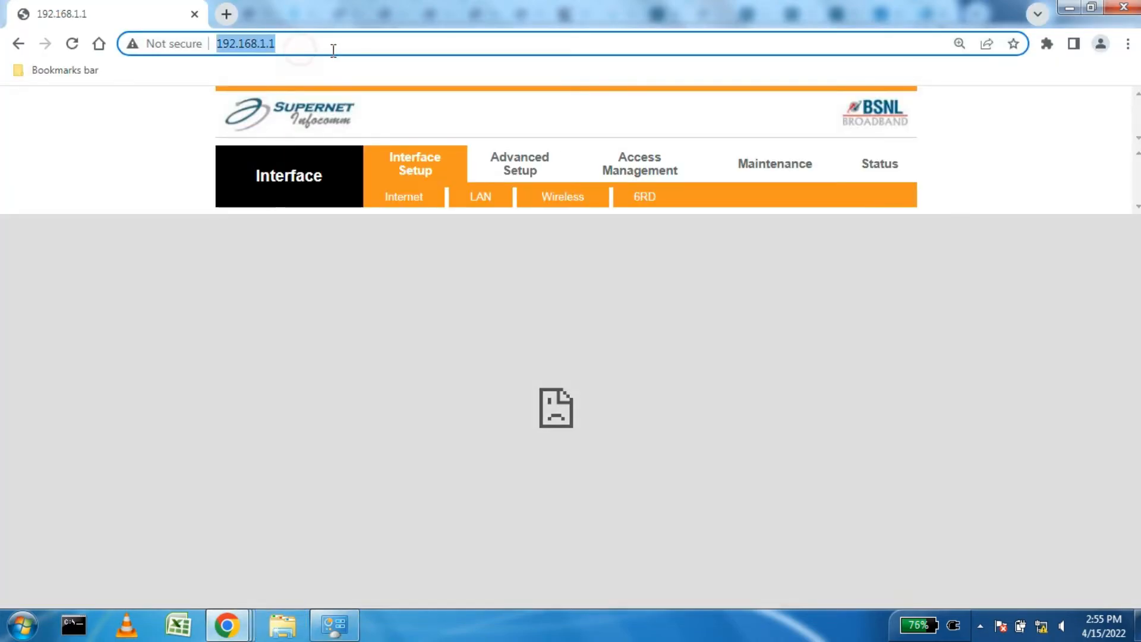
{"action": "left_click", "coordinate": [310, 50]}
{"action": "left_click", "coordinate": [265, 45]}
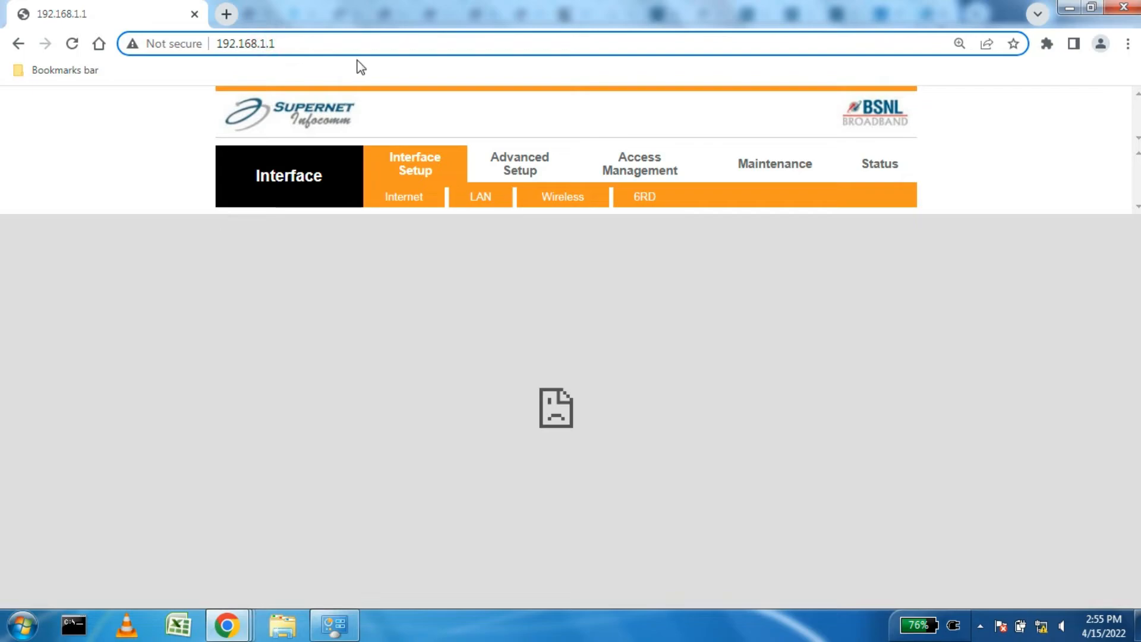
{"action": "type", "text": "0"}
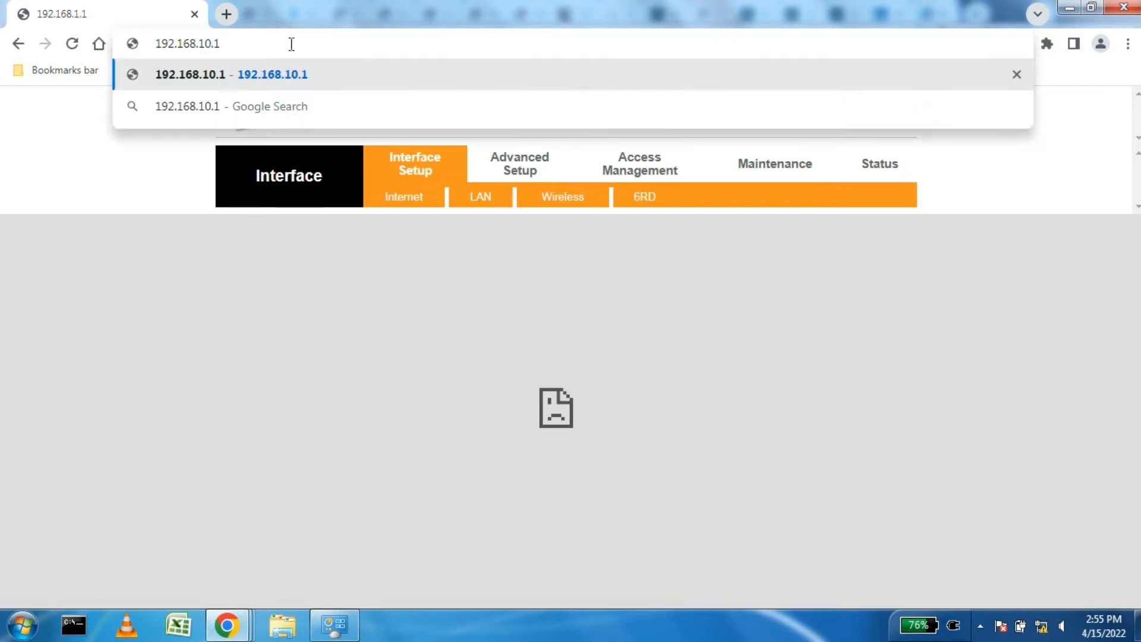
{"action": "left_click", "coordinate": [290, 44]}
{"action": "key", "text": "Return"}
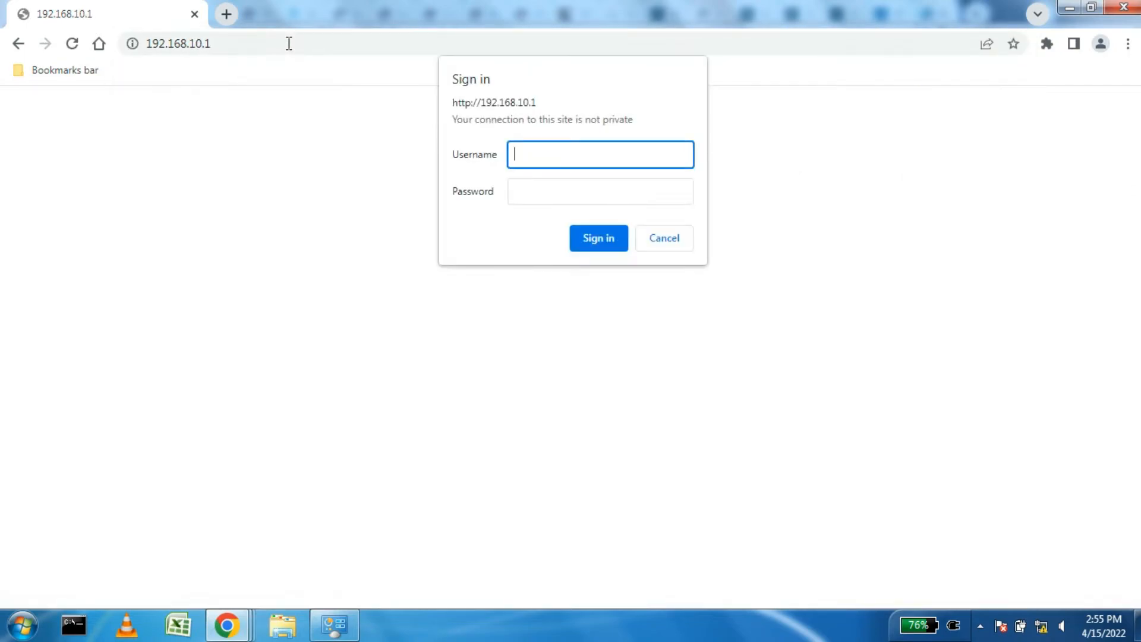
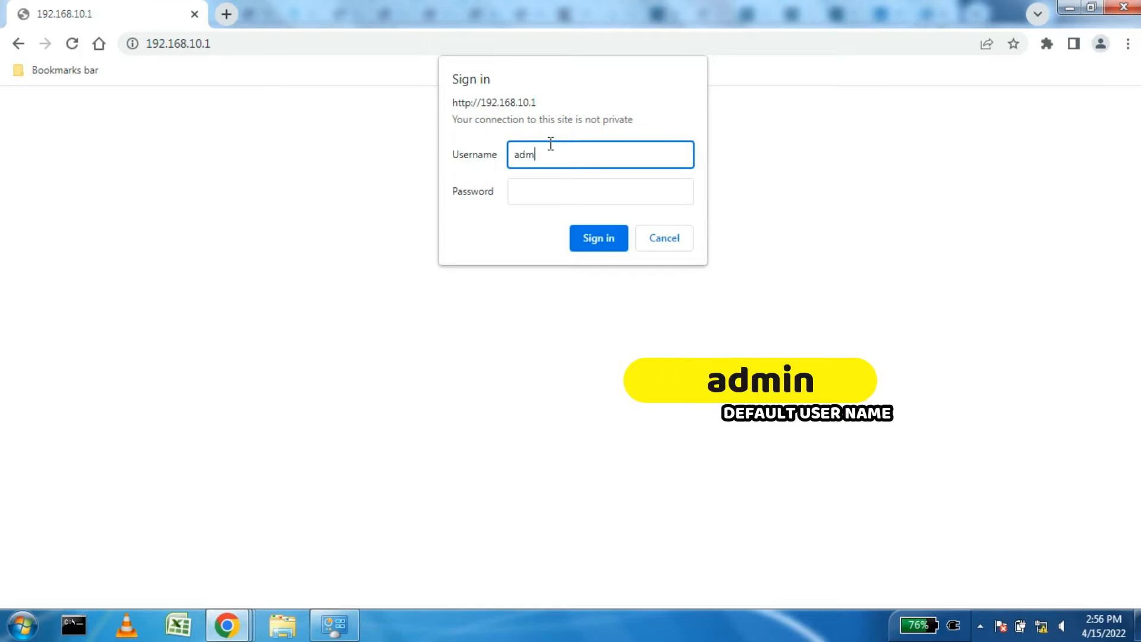
{"action": "key", "text": "Tab"}
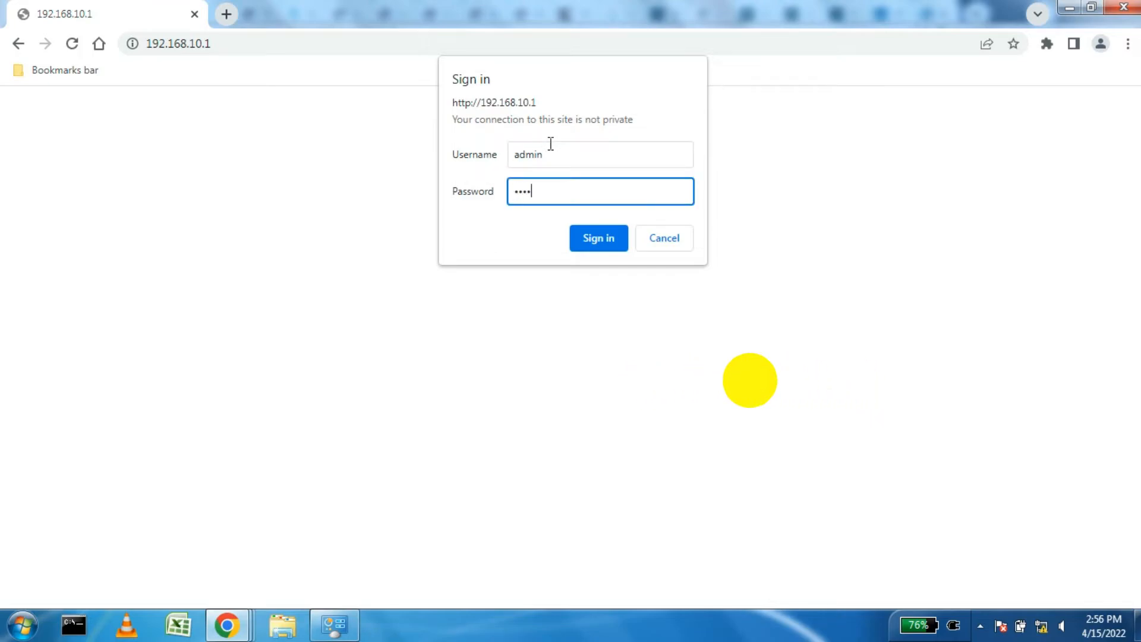
{"action": "left_click", "coordinate": [623, 243]}
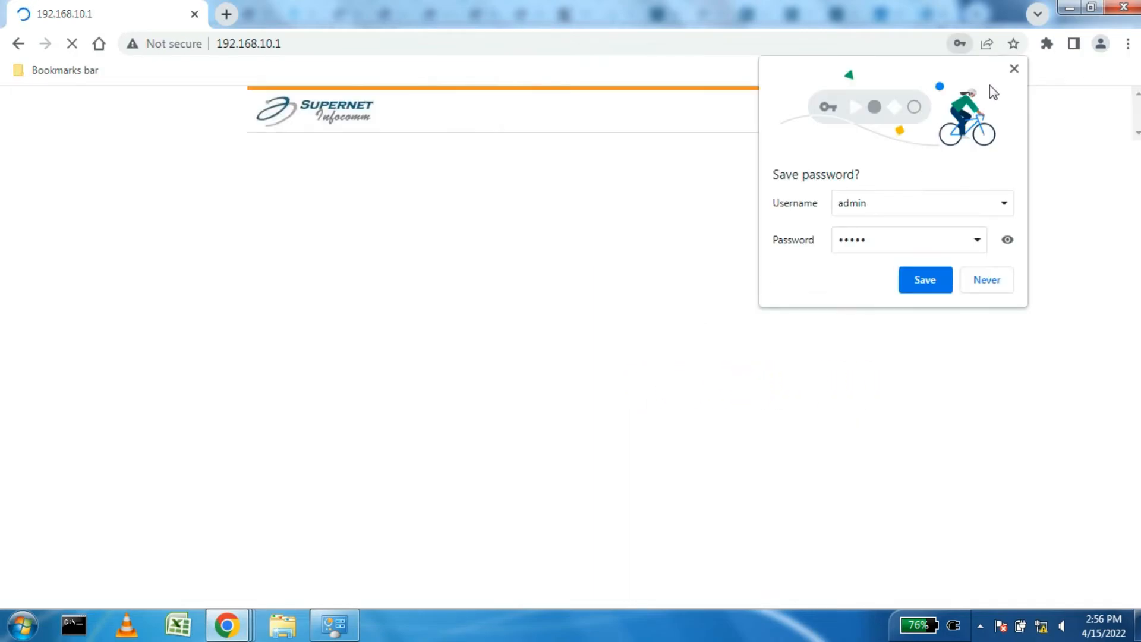
{"action": "left_click", "coordinate": [1014, 69]}
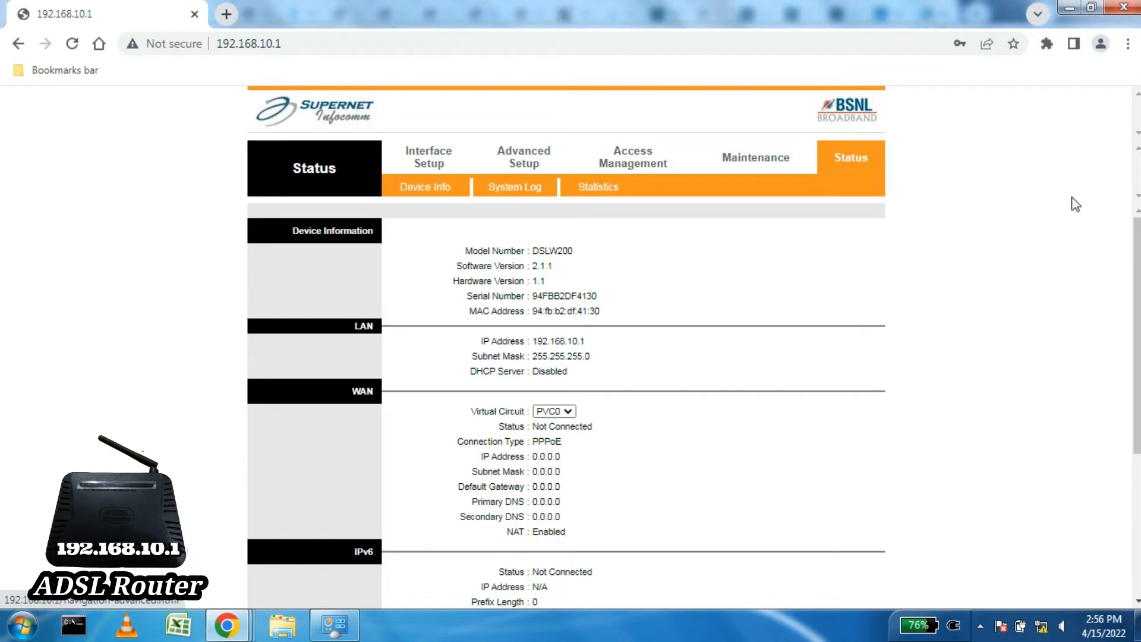
Step: Open Interface Setup > LAN and confirm main IP 192.168.10.1 with DHCP Disabled
{"action": "left_click_drag", "start_coordinate": [1137, 253], "coordinate": [1113, 232]}
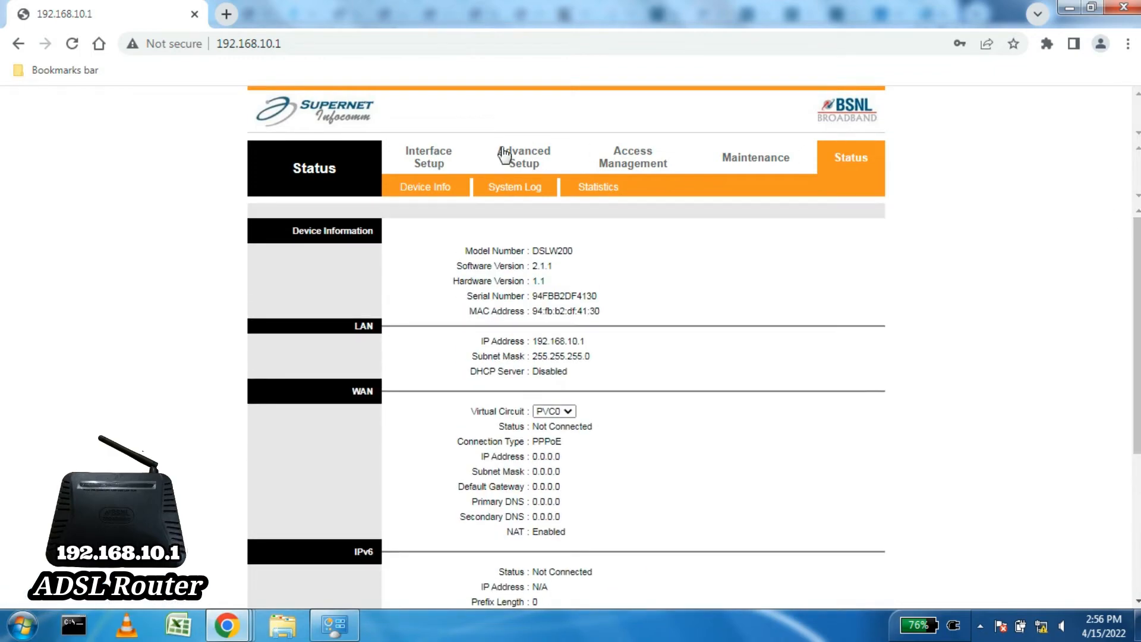
{"action": "left_click", "coordinate": [416, 158]}
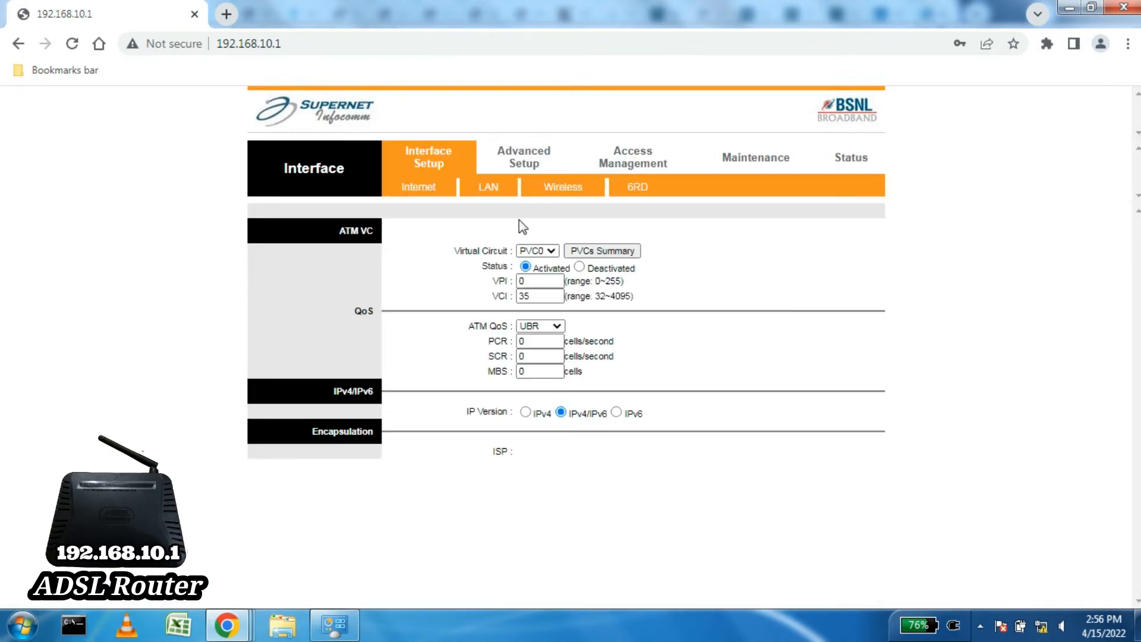
{"action": "left_click", "coordinate": [489, 190]}
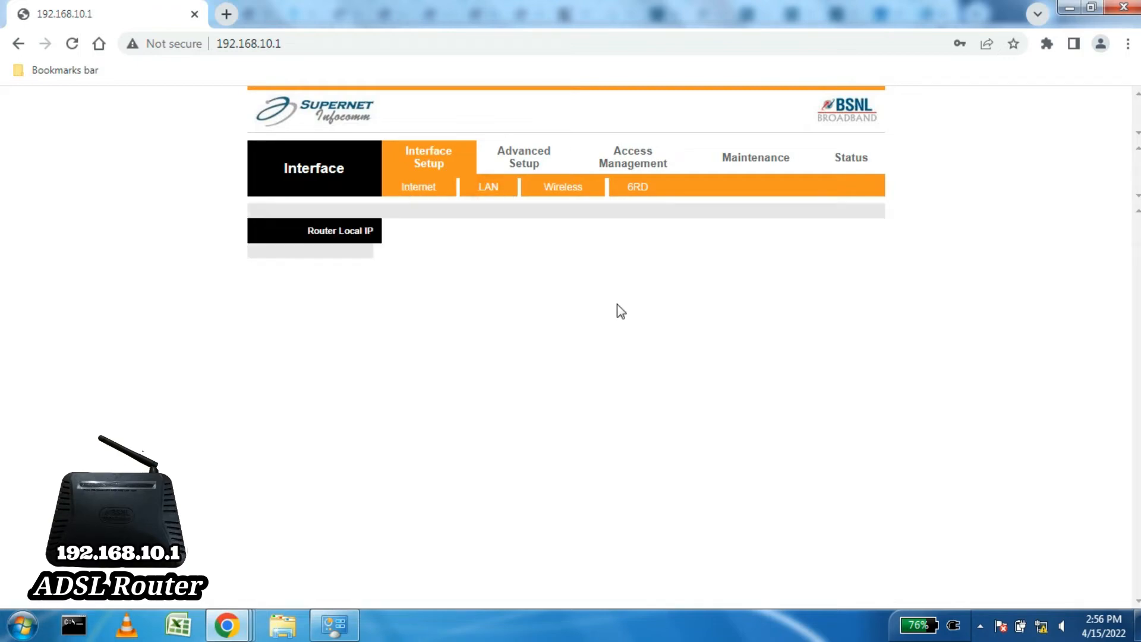
{"action": "left_click", "coordinate": [586, 250]}
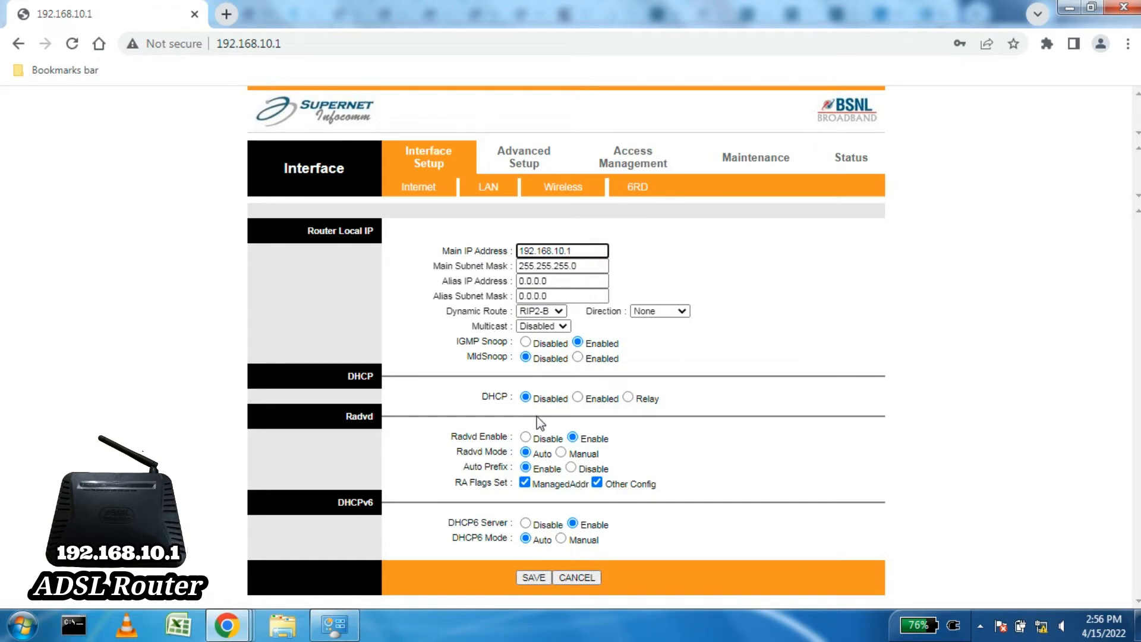
{"action": "left_click_drag", "start_coordinate": [481, 398], "coordinate": [571, 405]}
{"action": "left_click", "coordinate": [564, 420]}
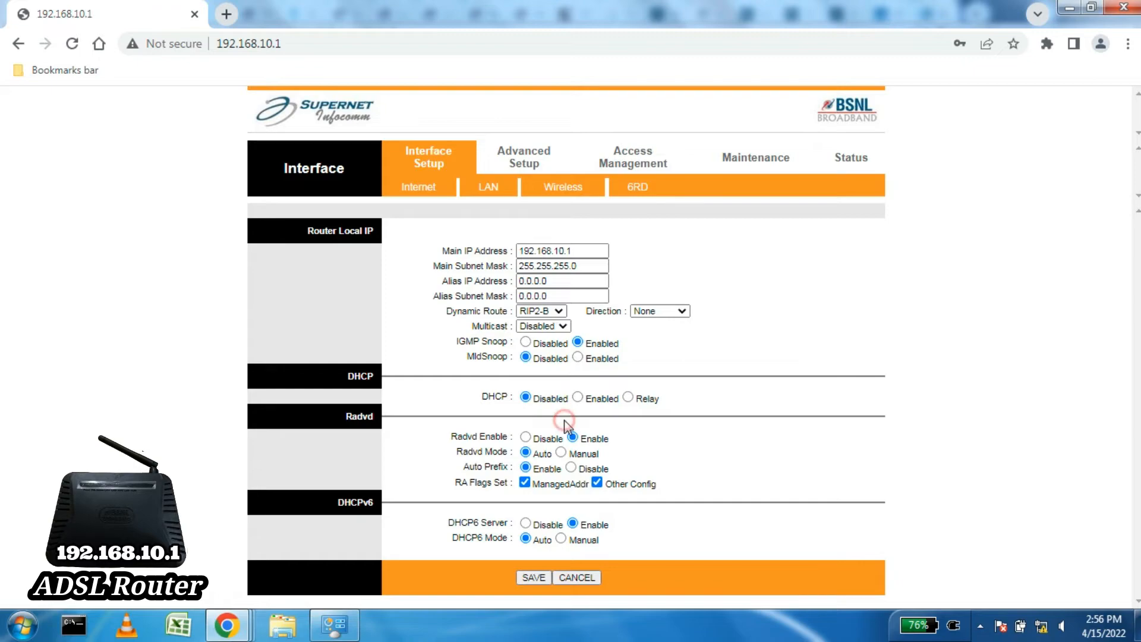
{"action": "left_click", "coordinate": [1041, 626]}
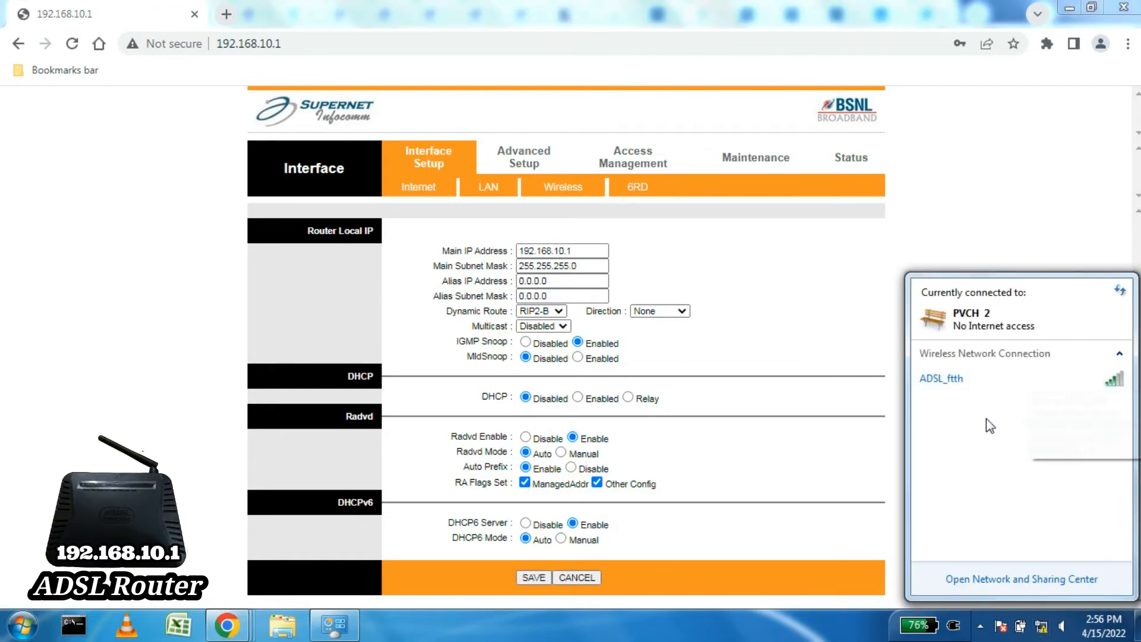
{"action": "left_click", "coordinate": [788, 287]}
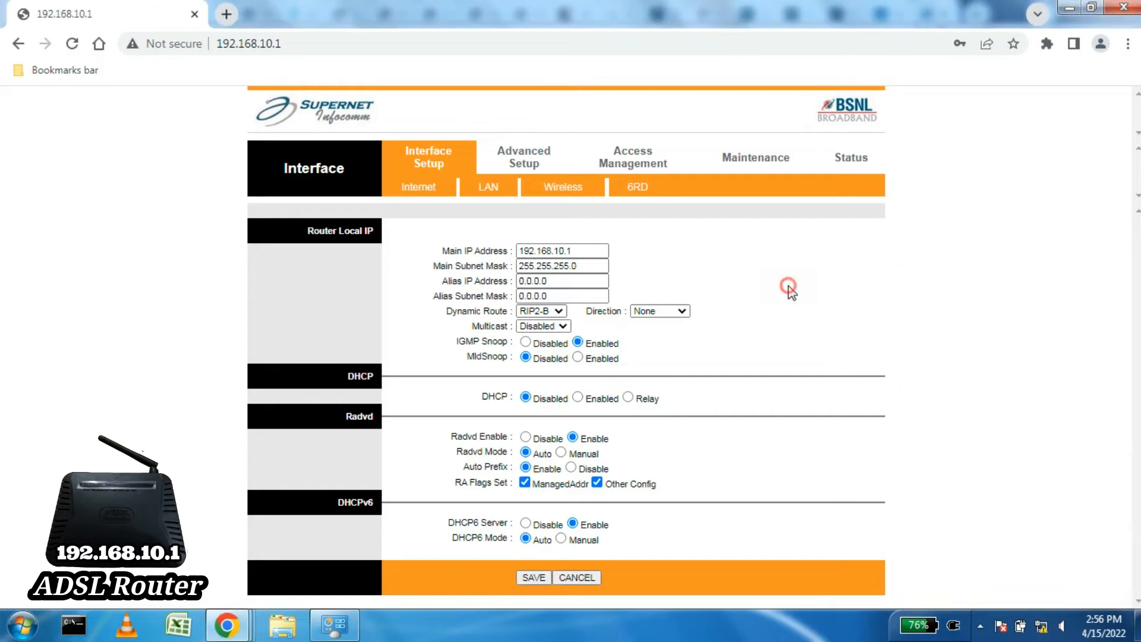
Step: Activate the wireless access point with channel Auto, 802.11b+g+n mode and 40 MHz bandwidth
{"action": "left_click", "coordinate": [561, 189]}
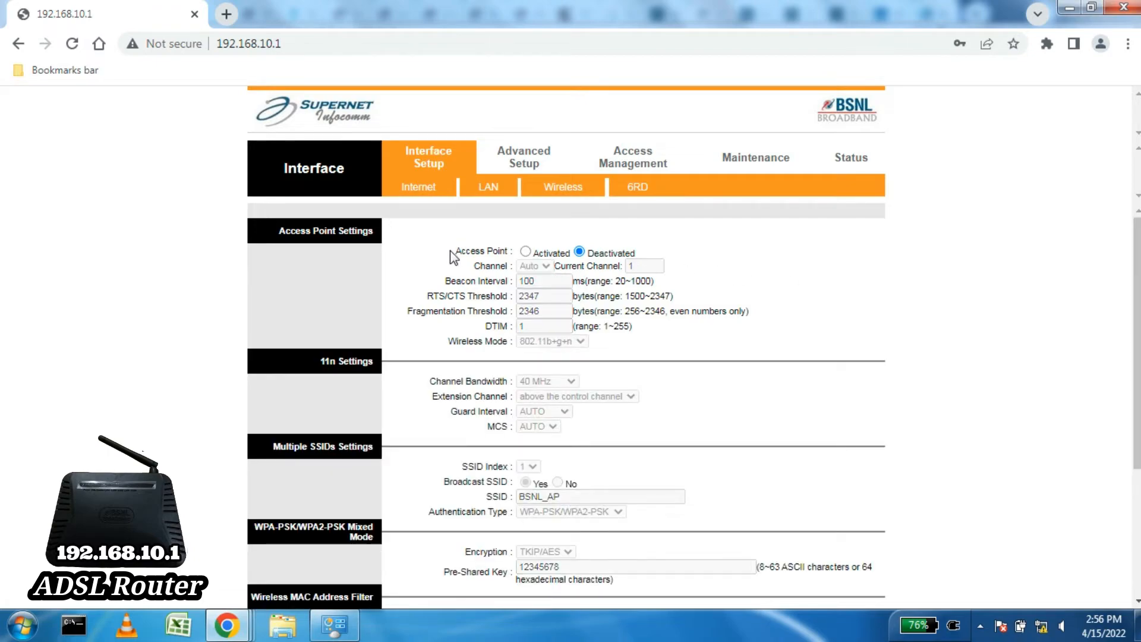
{"action": "left_click_drag", "start_coordinate": [455, 251], "coordinate": [507, 252]}
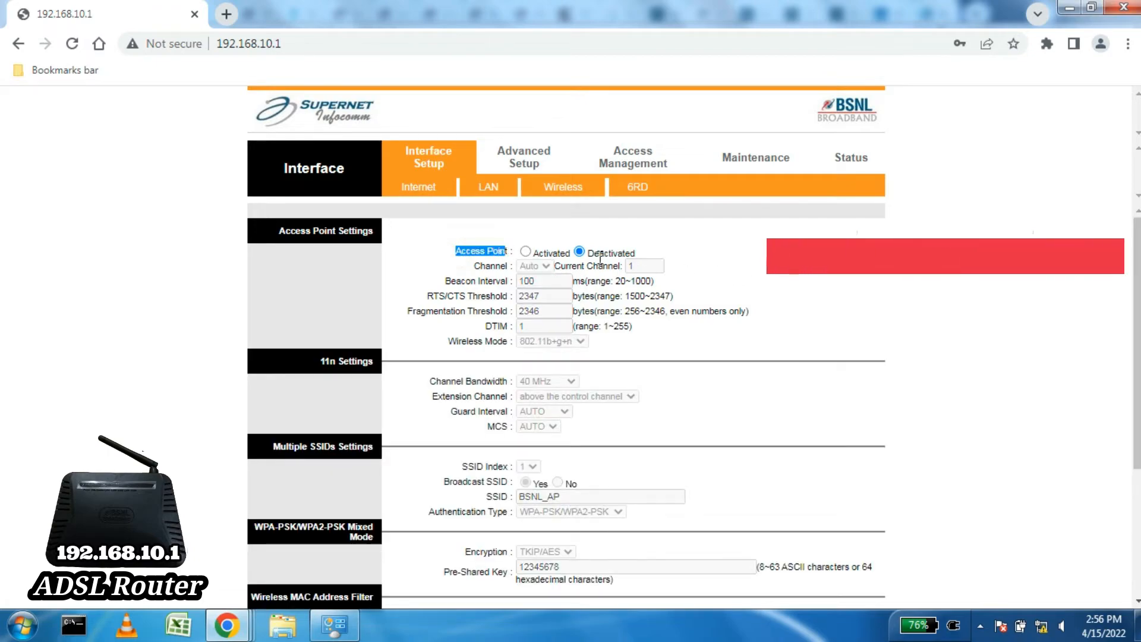
{"action": "left_click_drag", "start_coordinate": [593, 253], "coordinate": [635, 253]}
{"action": "left_click", "coordinate": [653, 255]}
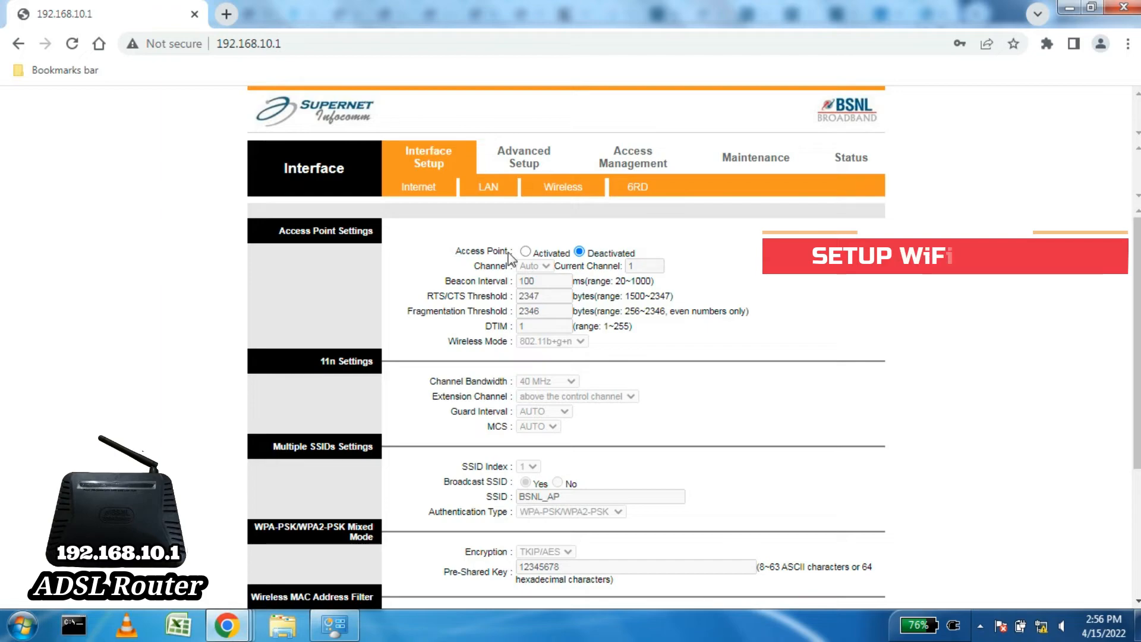
{"action": "left_click", "coordinate": [526, 251]}
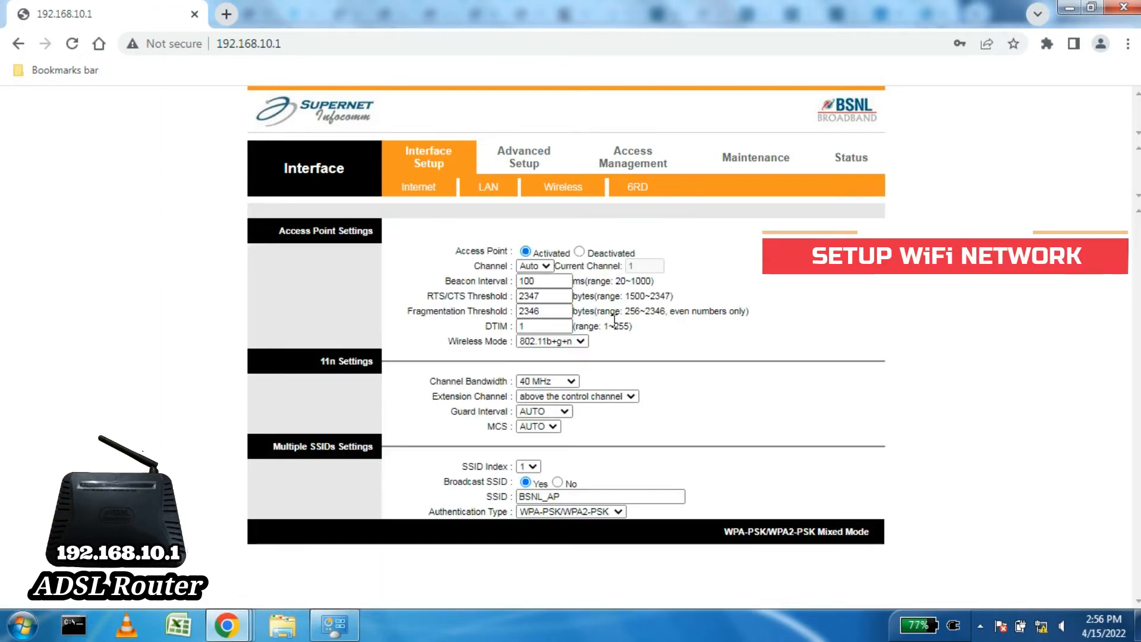
{"action": "left_click", "coordinate": [551, 268]}
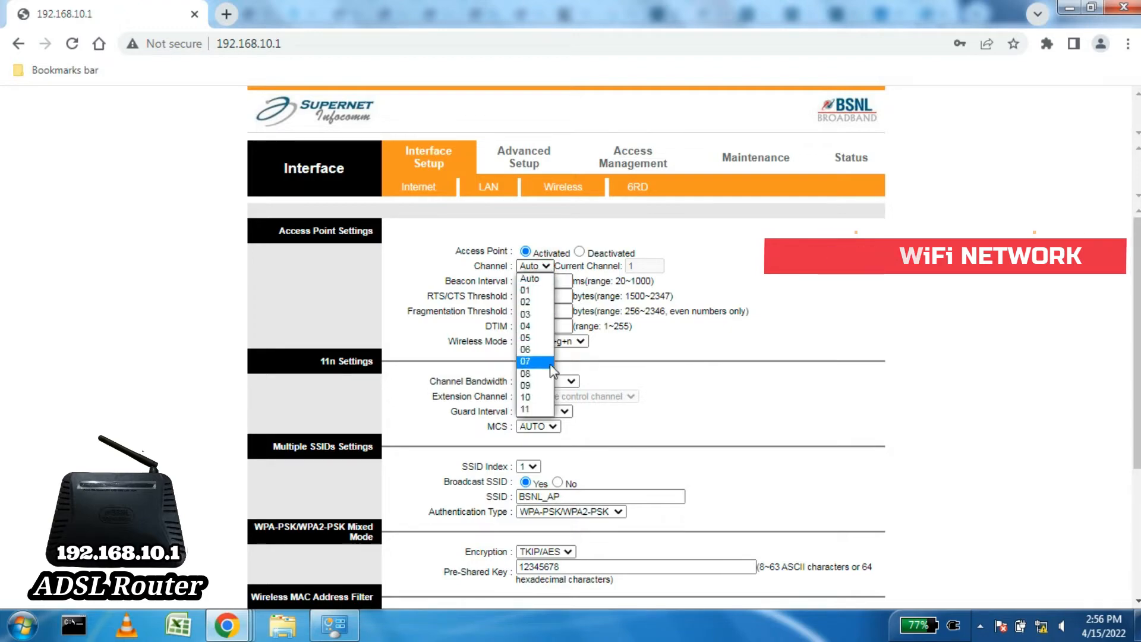
{"action": "left_click", "coordinate": [532, 278]}
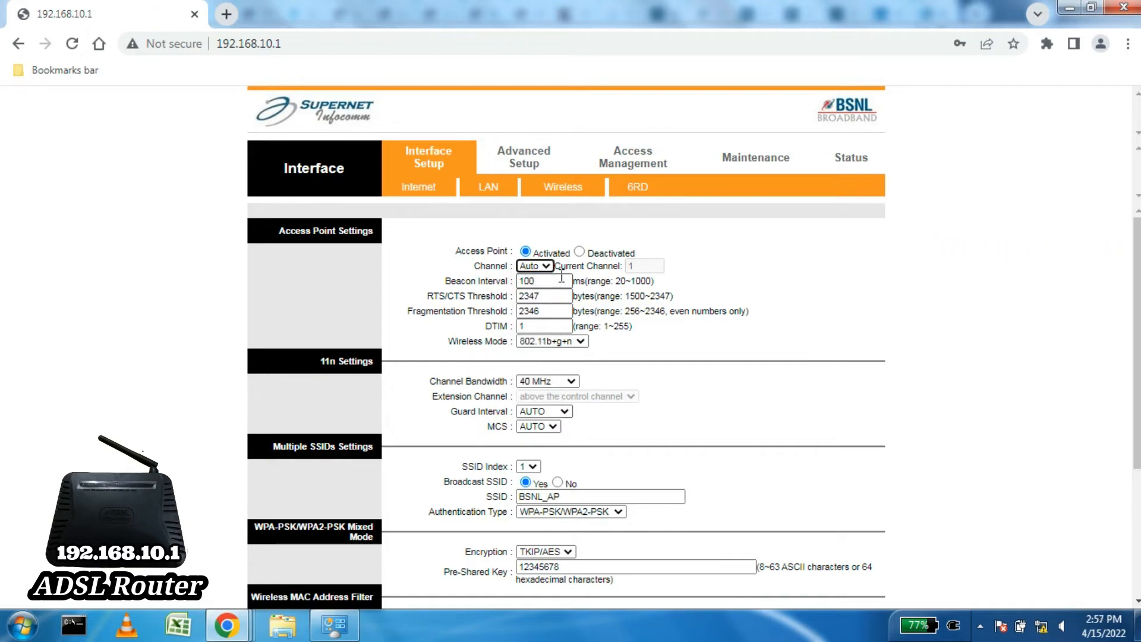
{"action": "left_click", "coordinate": [553, 341]}
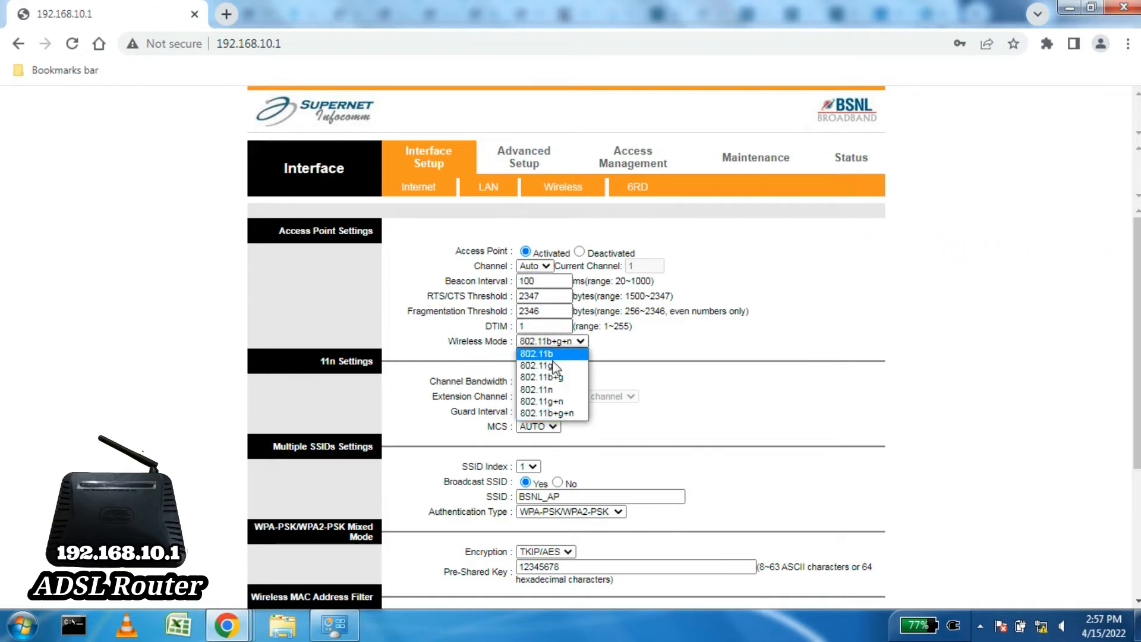
{"action": "left_click", "coordinate": [564, 416]}
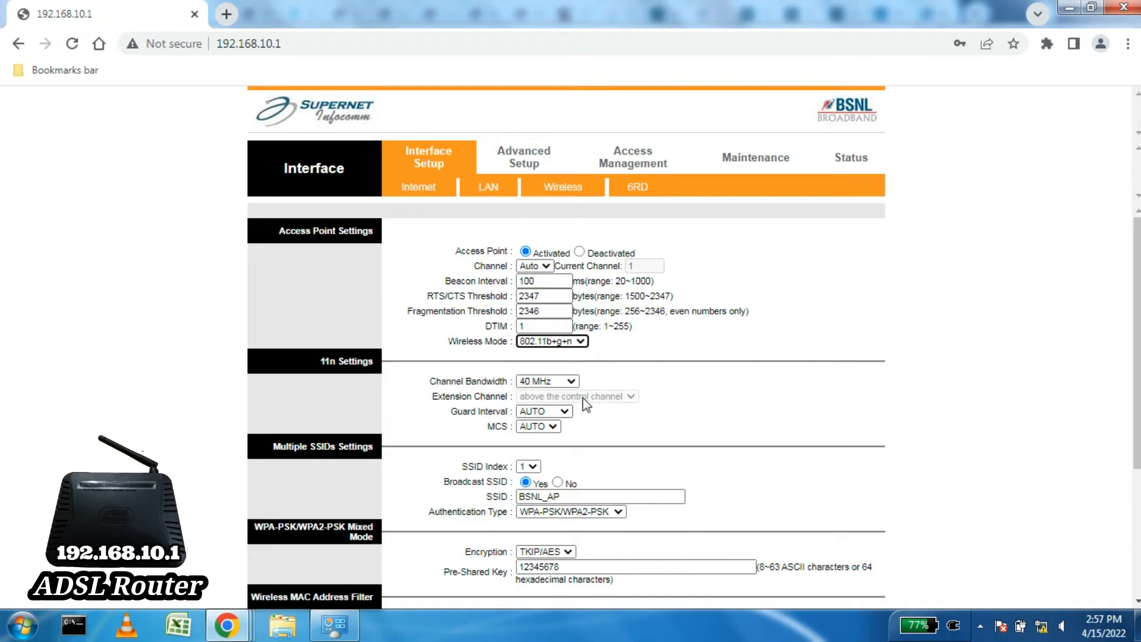
{"action": "left_click", "coordinate": [561, 382]}
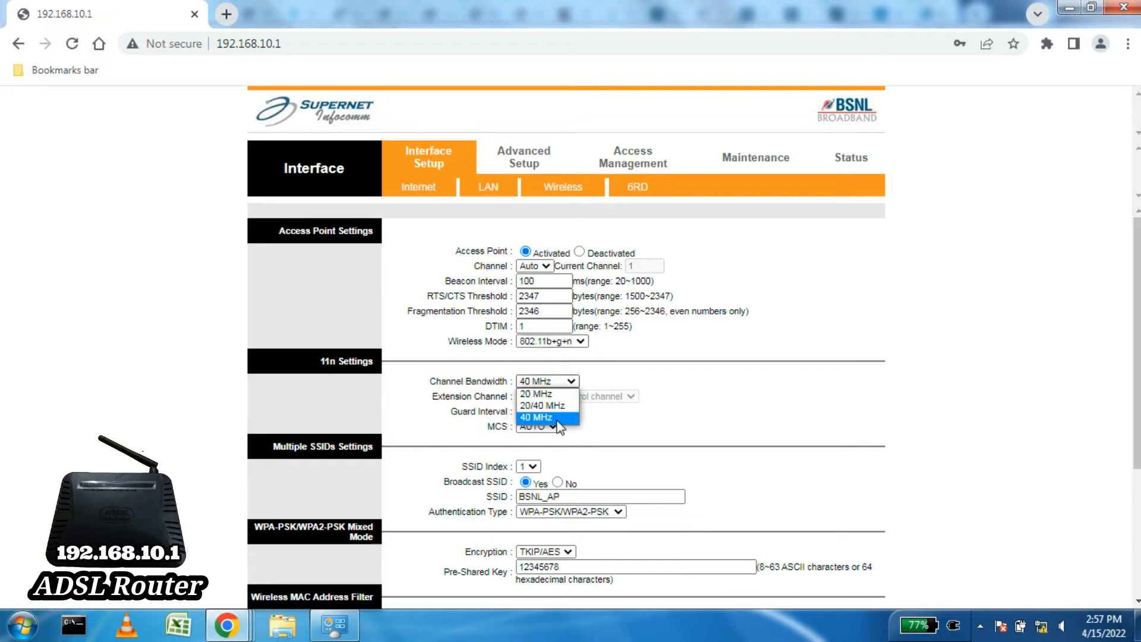
{"action": "left_click", "coordinate": [536, 417]}
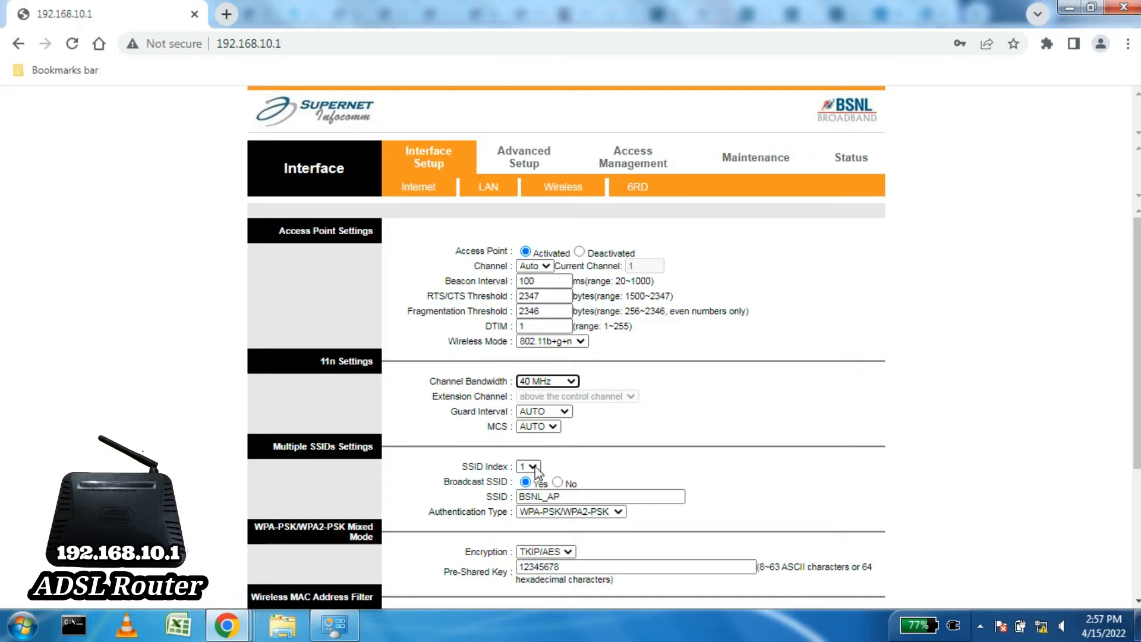
Step: Replace the SSID BSNL_AP with FTTH_WiFi
{"action": "left_click_drag", "start_coordinate": [580, 496], "coordinate": [513, 500]}
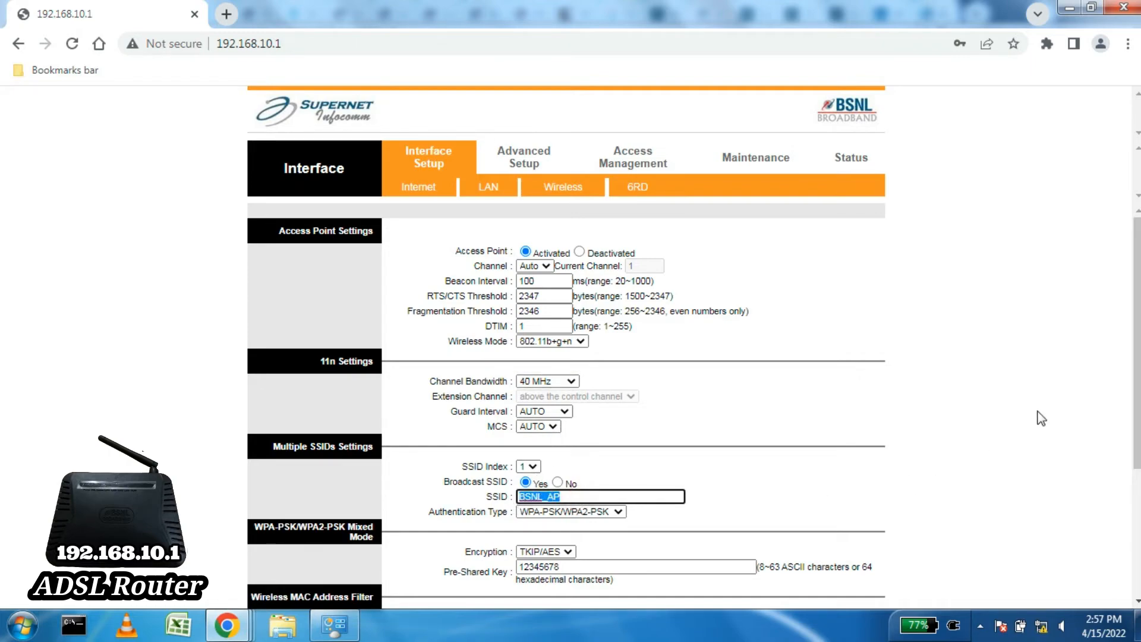
{"action": "type", "text": "FTTH"}
{"action": "type", "text": "_WiFi"}
{"action": "left_click", "coordinate": [757, 485]}
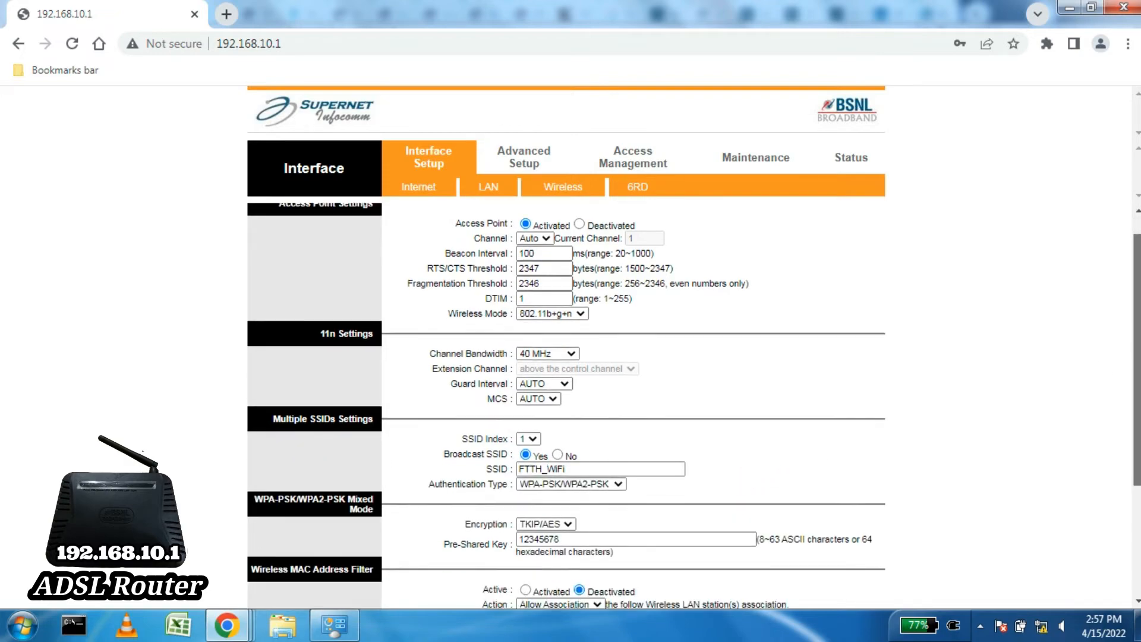
Step: Keep WPA-PSK/WPA2-PSK with TKIP/AES encryption and replace the old pre-shared key with a new password
{"action": "scroll", "coordinate": [635, 403], "scroll_direction": "down", "scroll_amount": 3}
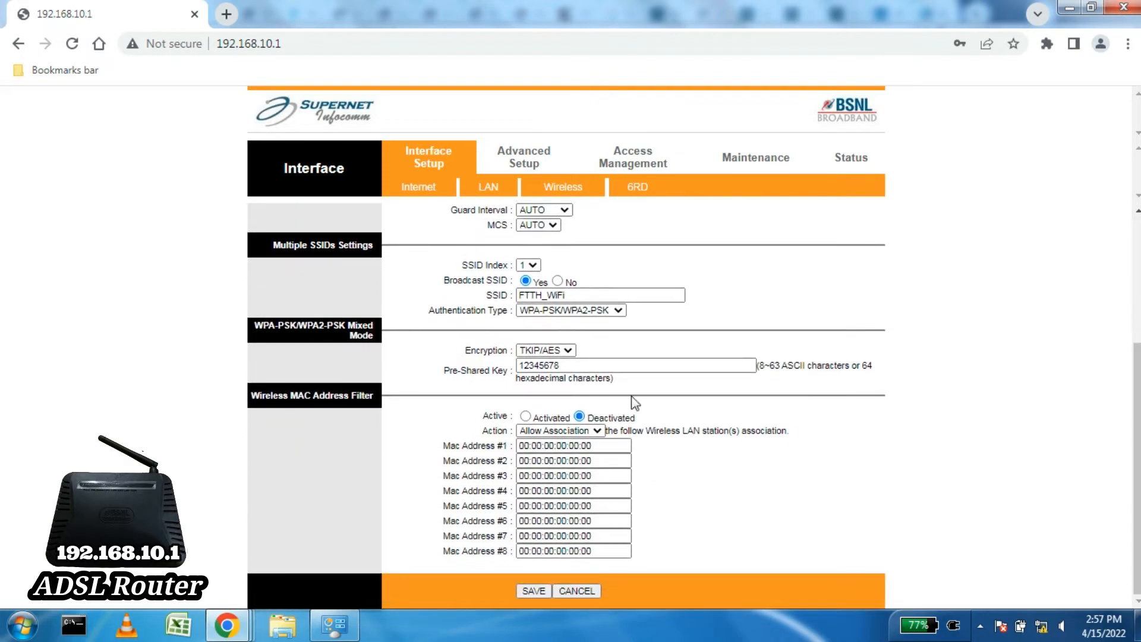
{"action": "left_click", "coordinate": [551, 311]}
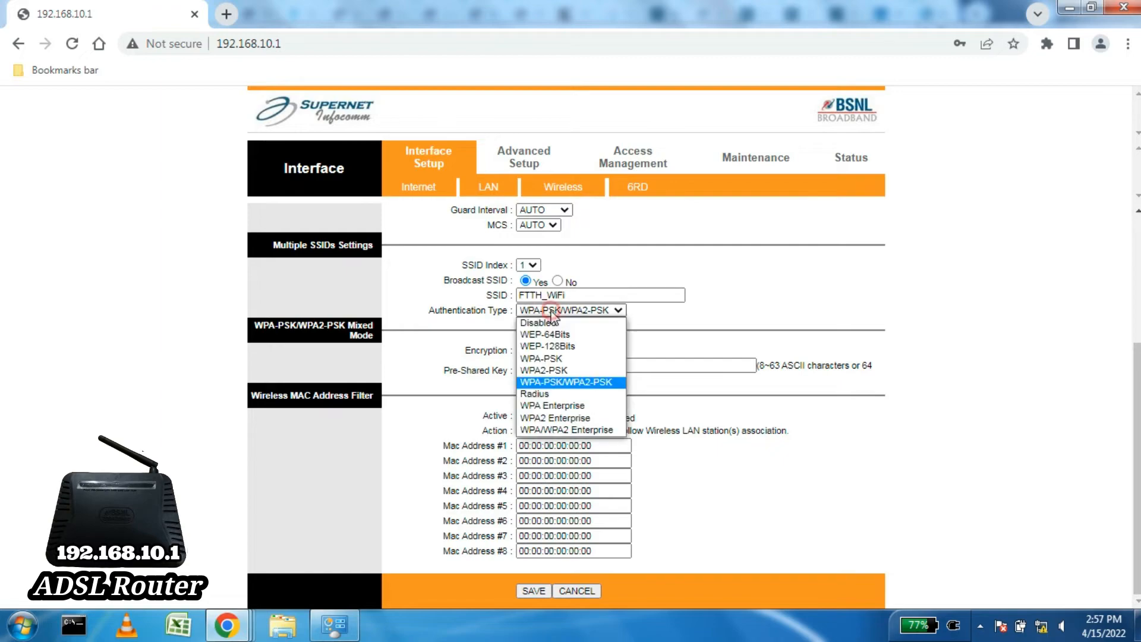
{"action": "left_click", "coordinate": [575, 383]}
{"action": "left_click", "coordinate": [567, 352]}
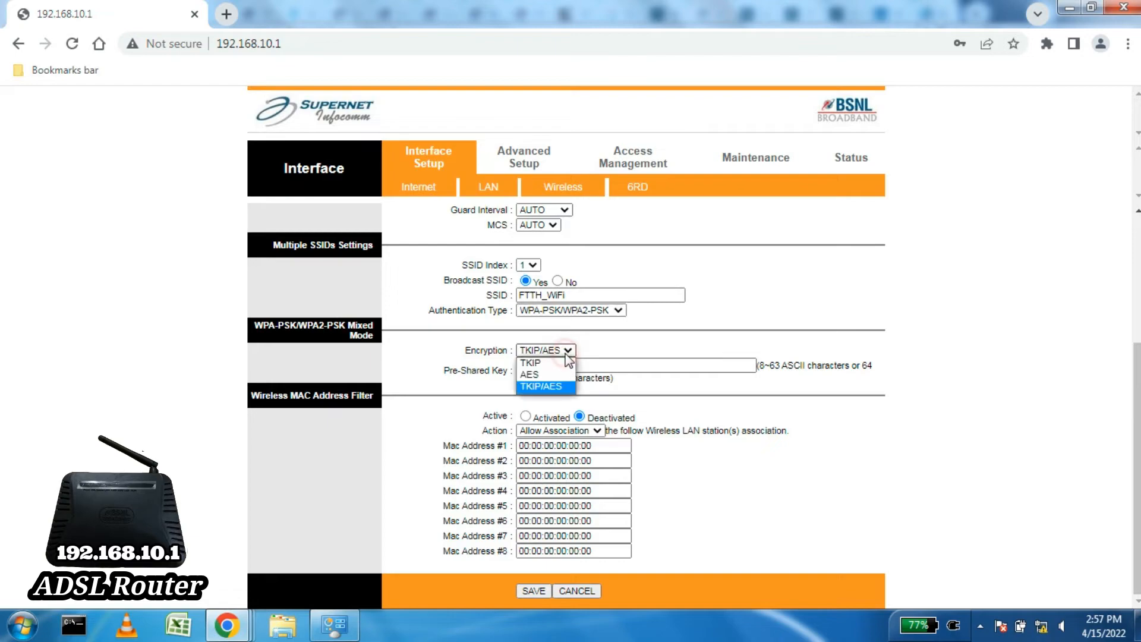
{"action": "left_click", "coordinate": [559, 387]}
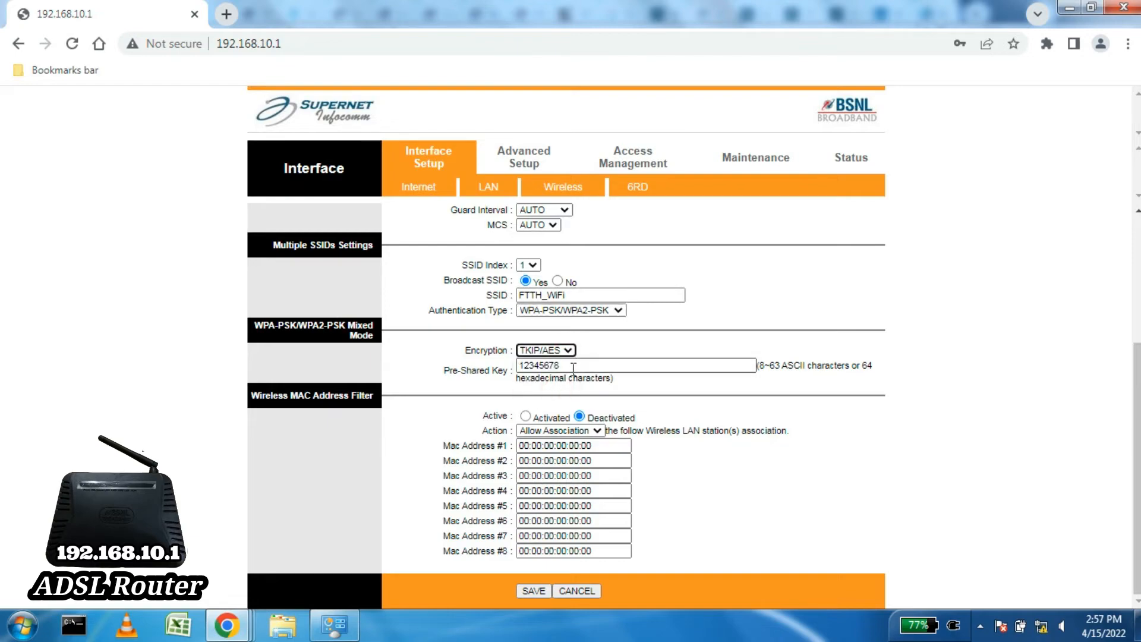
{"action": "left_click_drag", "start_coordinate": [559, 365], "coordinate": [518, 365]}
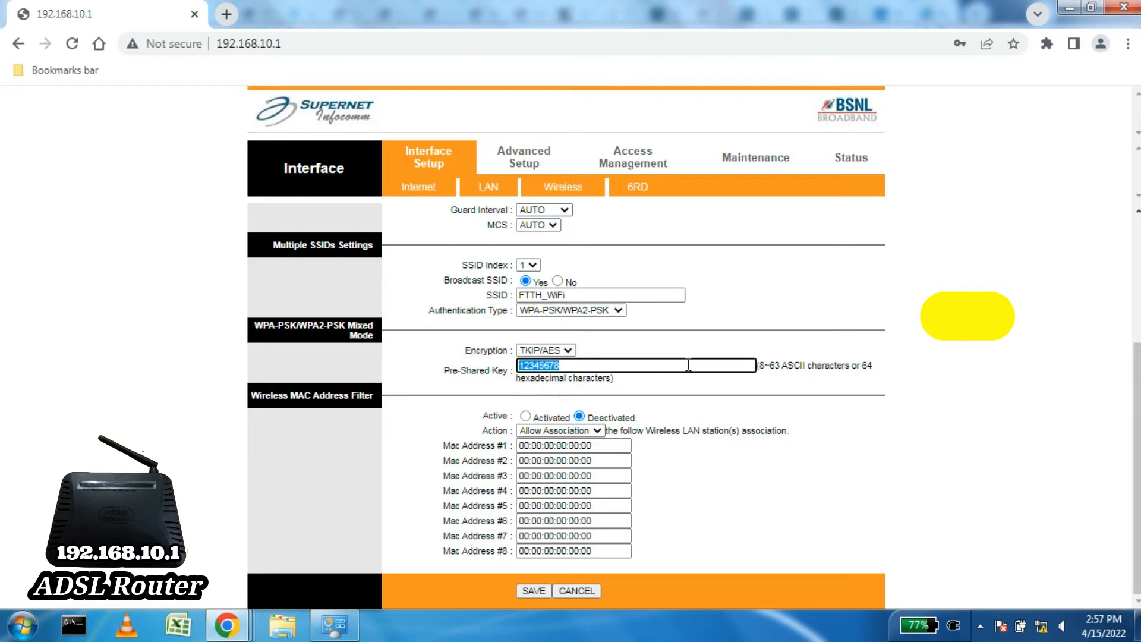
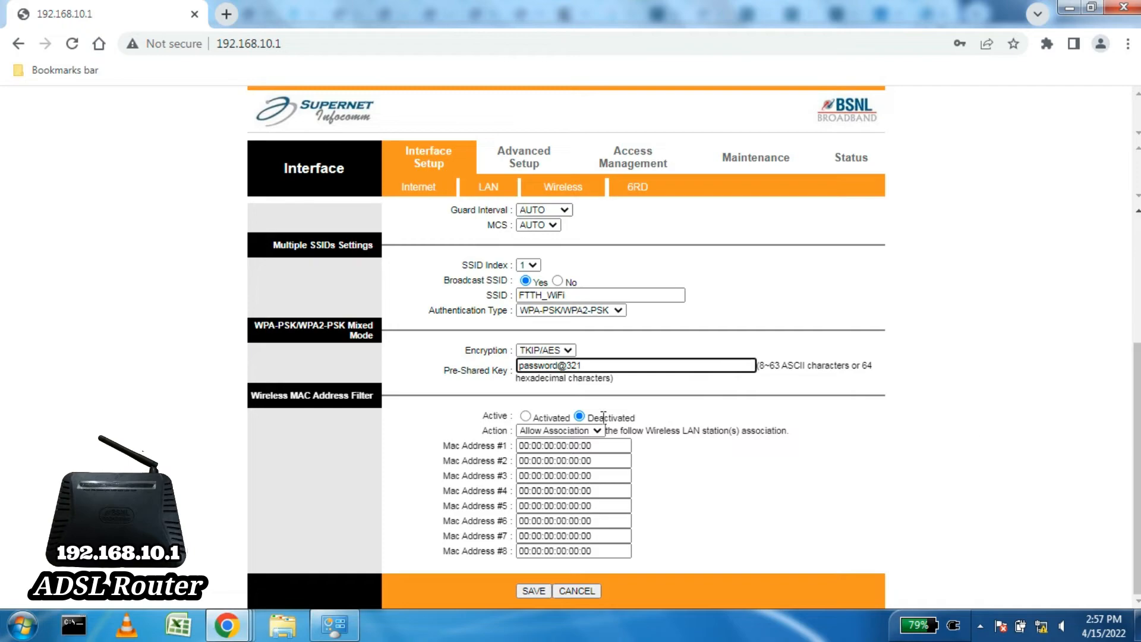
Step: Point out the Wireless MAC Address Filter section and its Active setting
{"action": "left_click_drag", "start_coordinate": [252, 395], "coordinate": [389, 404]}
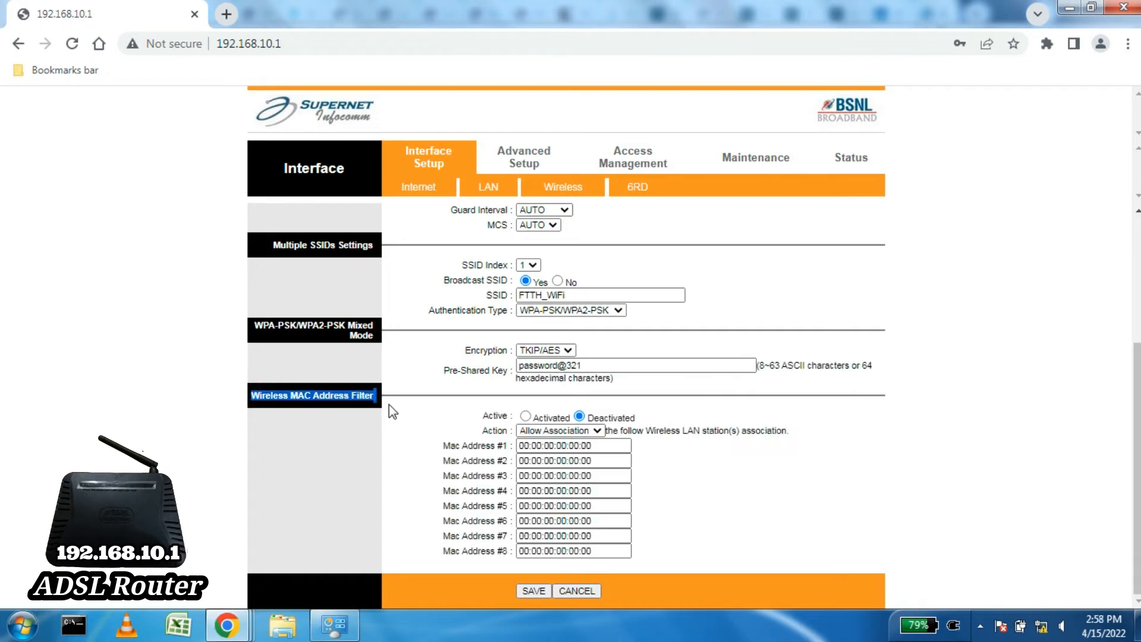
{"action": "left_click", "coordinate": [429, 408]}
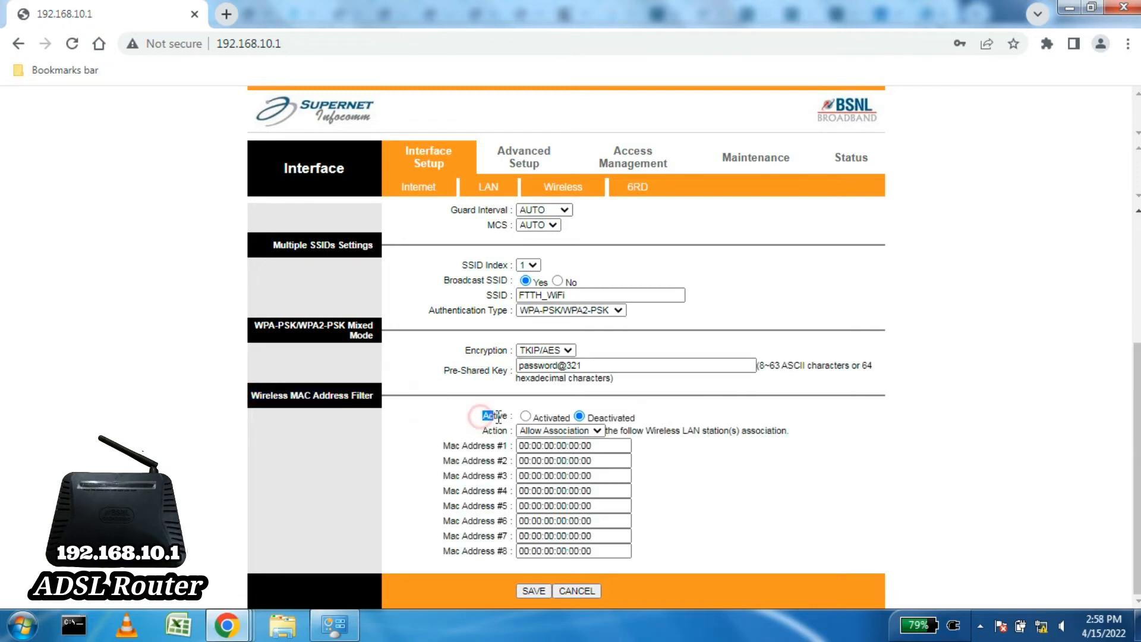
{"action": "left_click_drag", "start_coordinate": [498, 416], "coordinate": [639, 421]}
{"action": "left_click", "coordinate": [677, 412]}
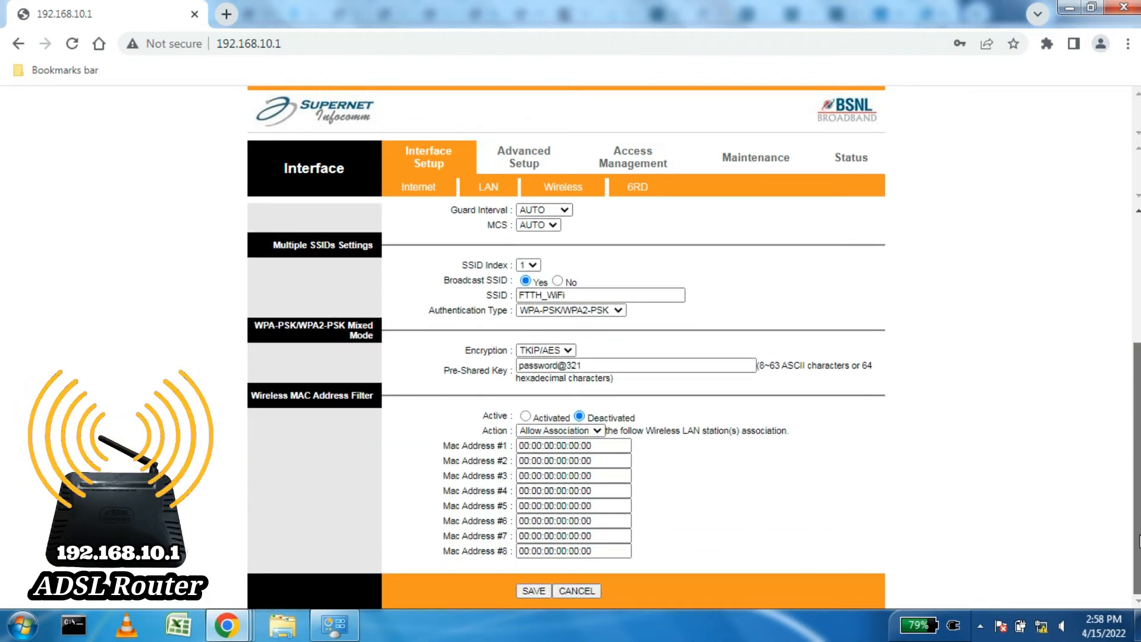
Step: Connect to FTTH_WiFi from the tray's wireless network list, entering its new security key
{"action": "scroll", "coordinate": [1138, 540], "scroll_direction": "up", "scroll_amount": 4}
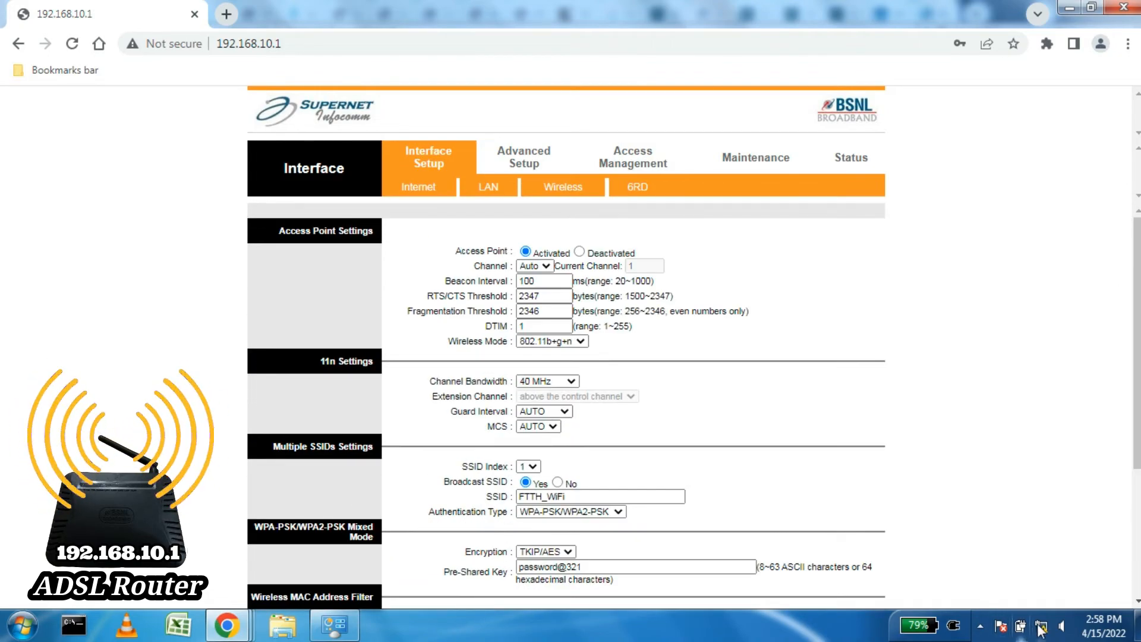
{"action": "left_click", "coordinate": [1040, 626]}
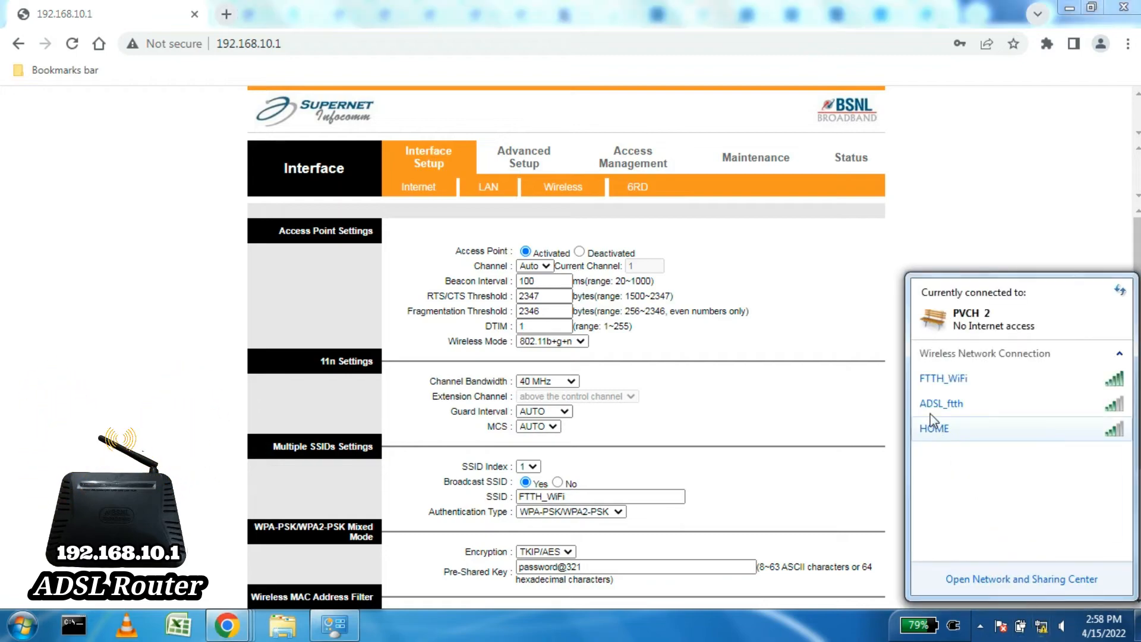
{"action": "mouse_move", "coordinate": [971, 379]}
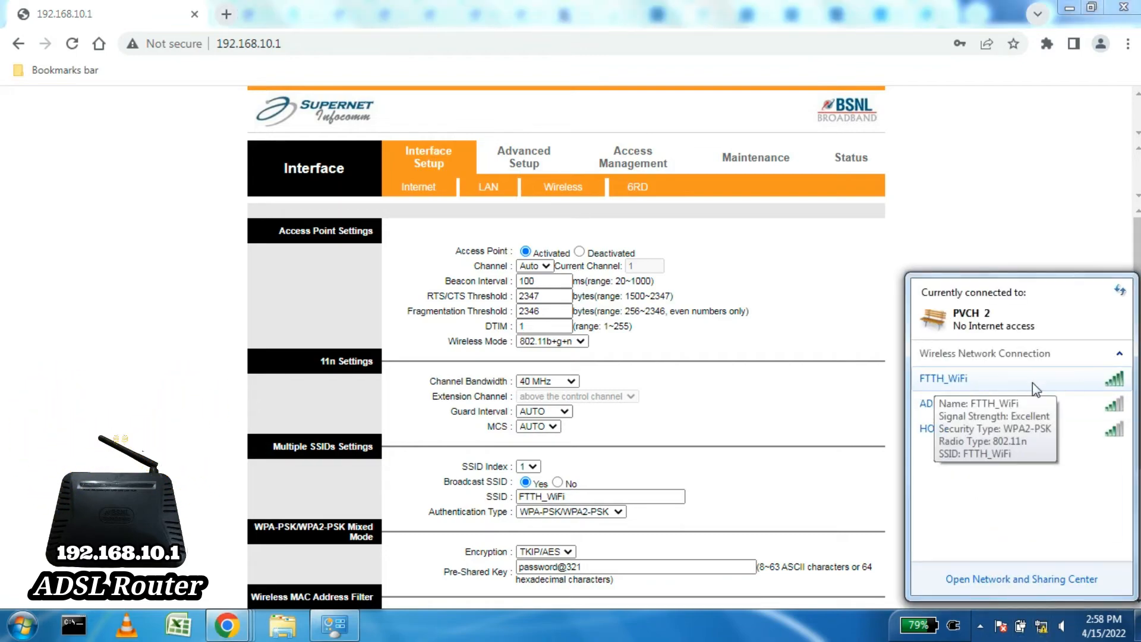
{"action": "left_click", "coordinate": [963, 384]}
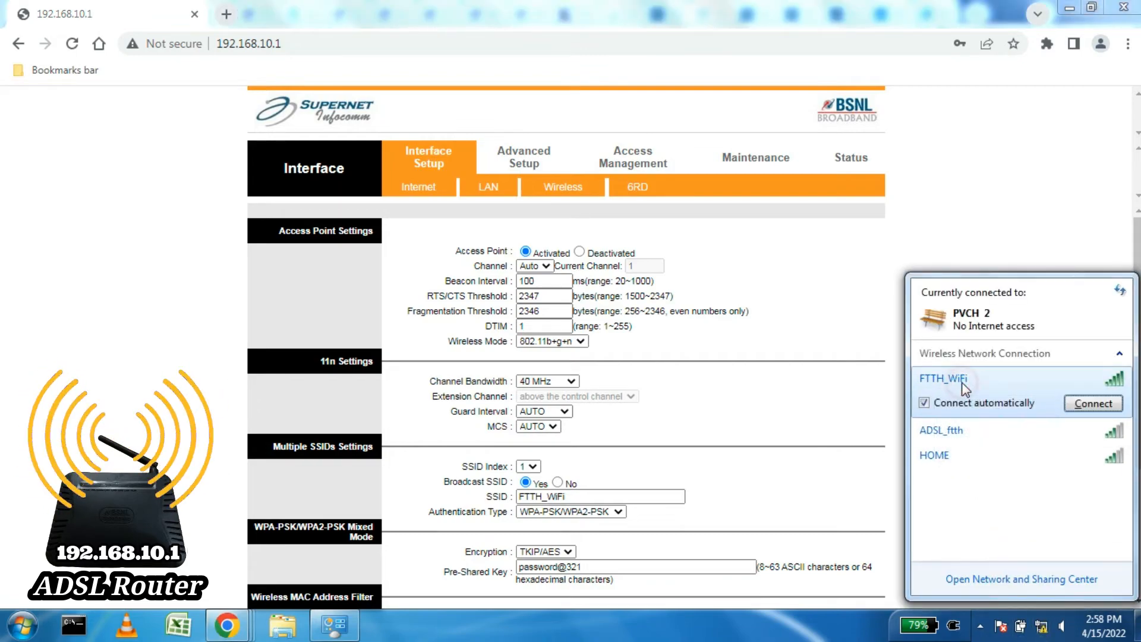
{"action": "left_click", "coordinate": [1092, 405]}
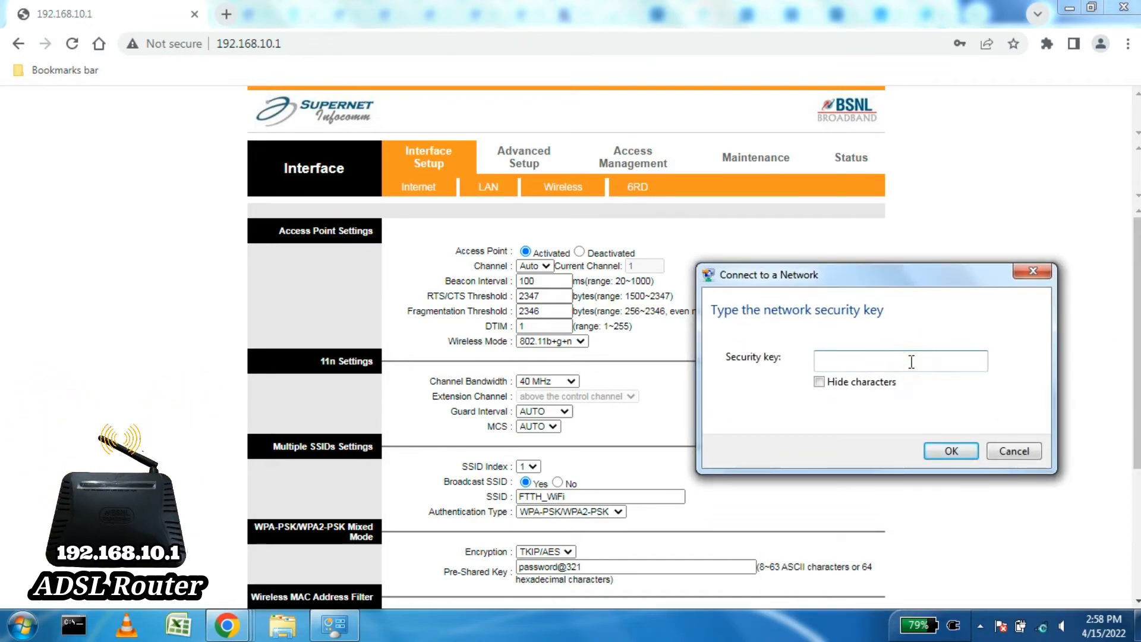
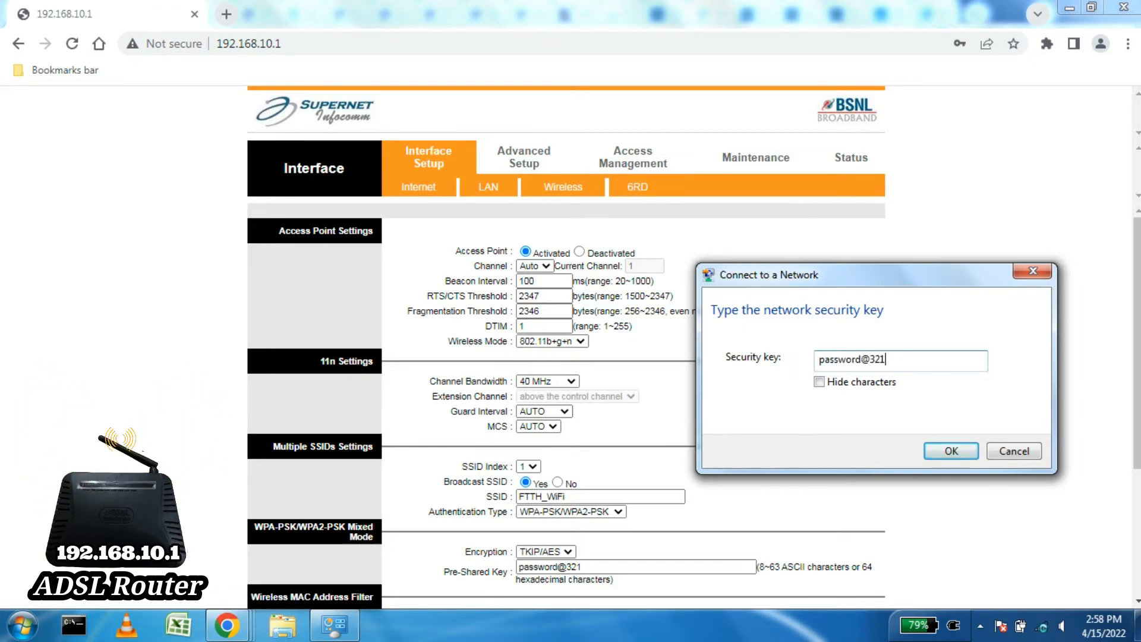
{"action": "left_click", "coordinate": [949, 451]}
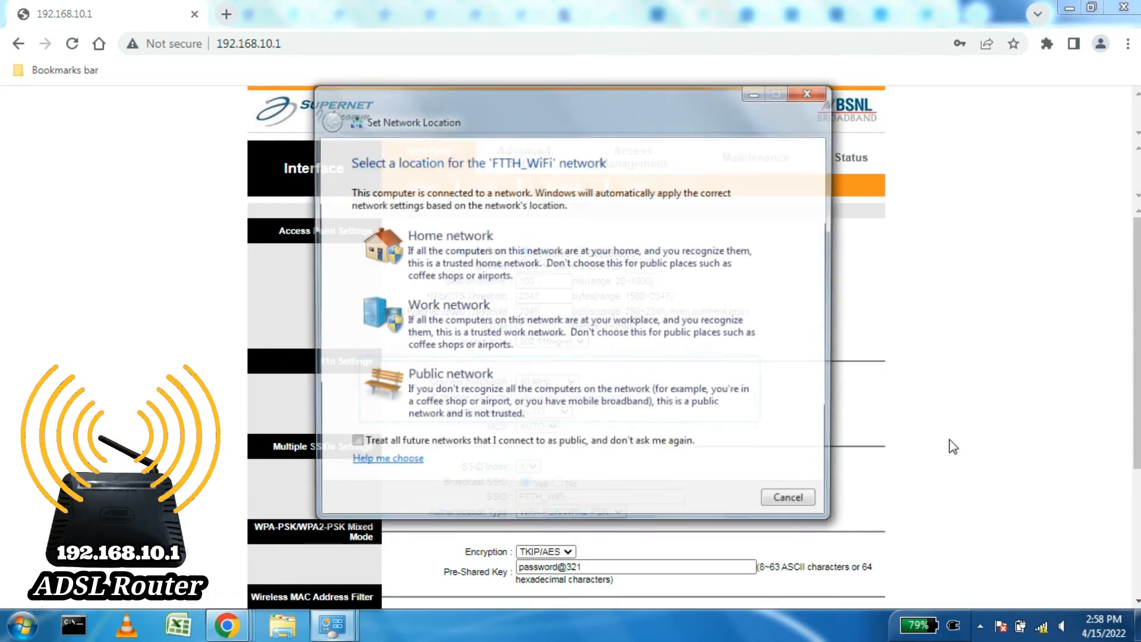
Step: Set FTTH_WiFi as a Public network and confirm it now shows as connected
{"action": "left_click", "coordinate": [410, 405]}
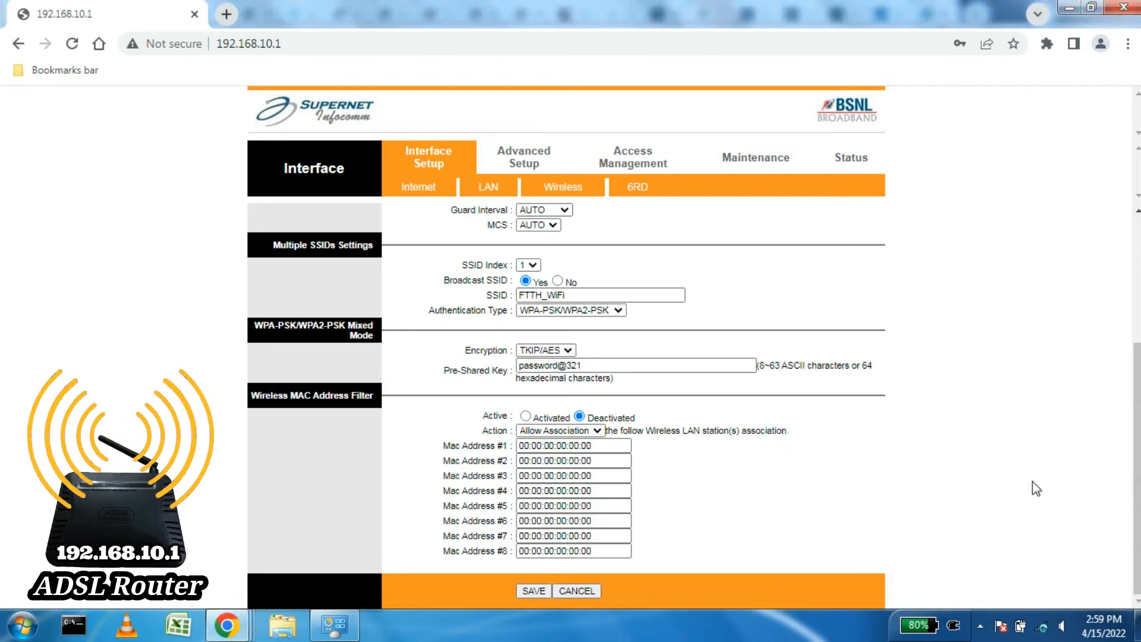
{"action": "left_click", "coordinate": [1044, 627]}
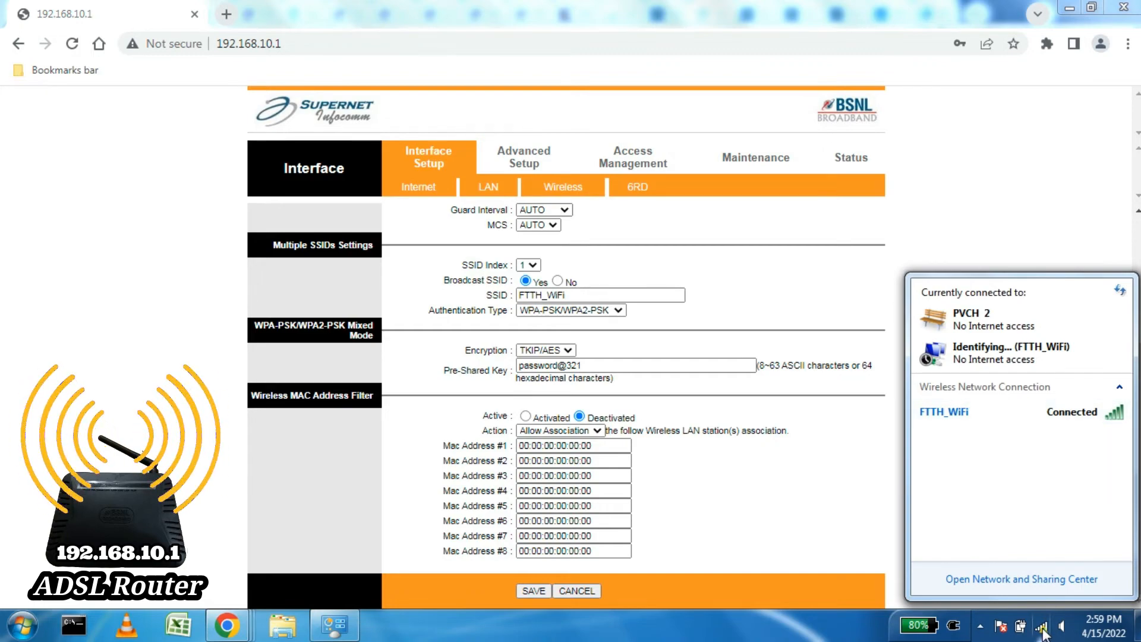
{"action": "left_click", "coordinate": [863, 633]}
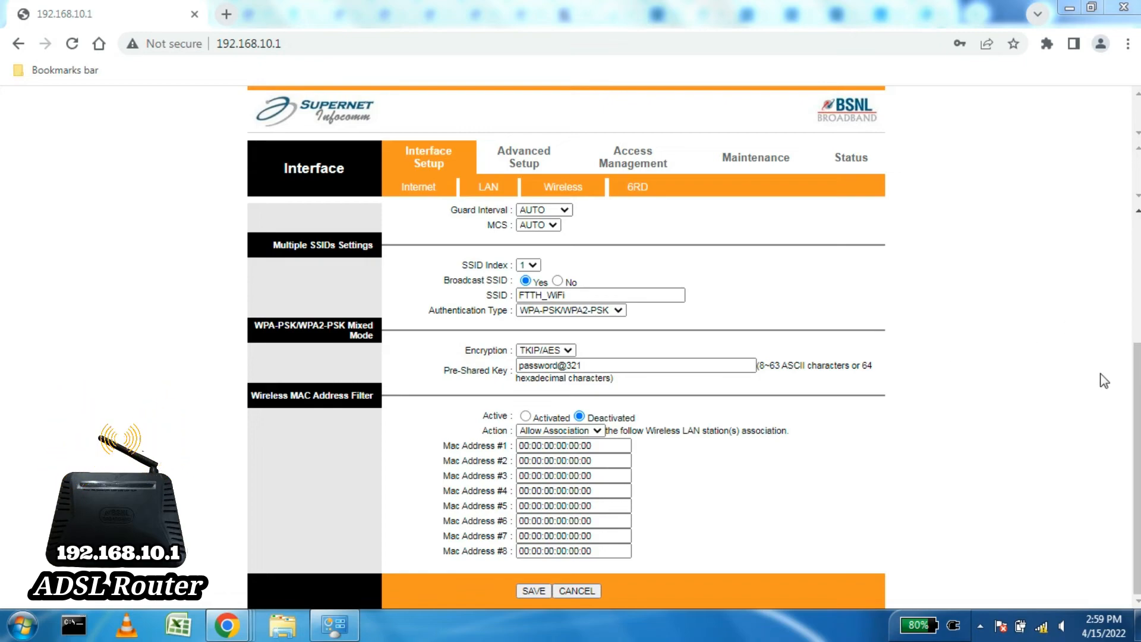
{"action": "scroll", "coordinate": [893, 240], "scroll_direction": "up", "scroll_amount": 3}
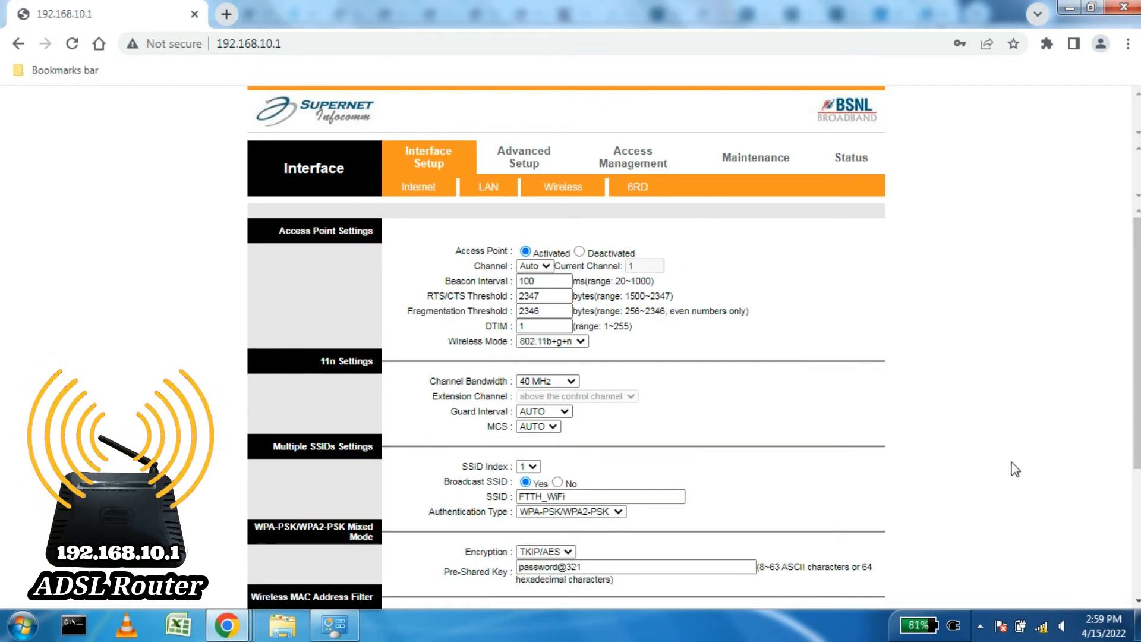
{"action": "mouse_move", "coordinate": [1042, 631]}
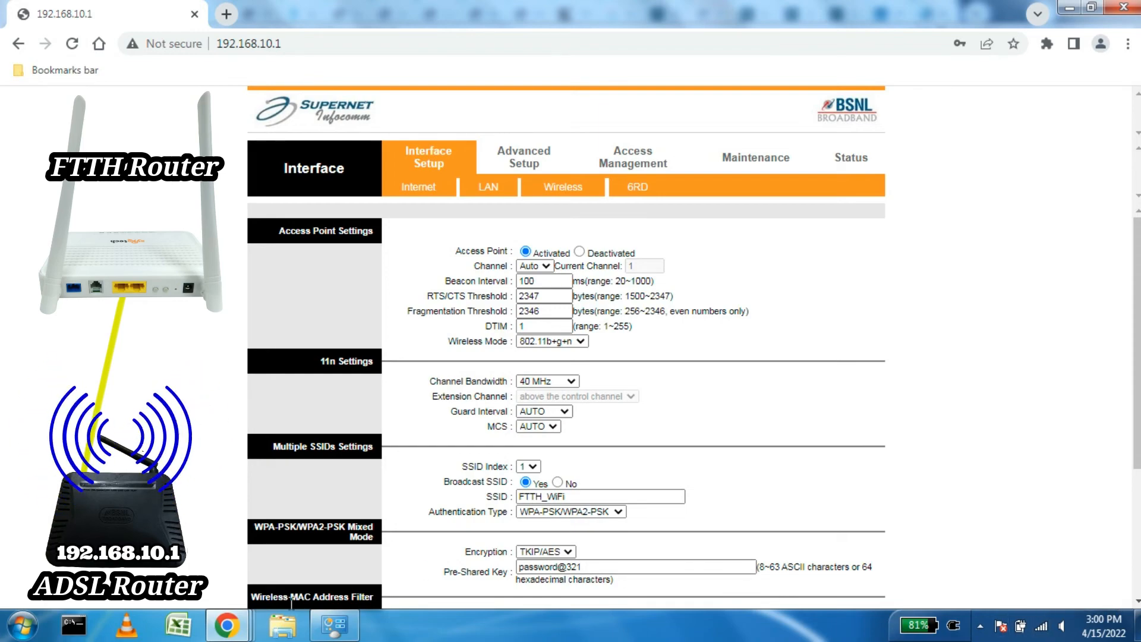
Step: Refresh the Network Connections list and open the Local Area Connection status
{"action": "left_click", "coordinate": [337, 633]}
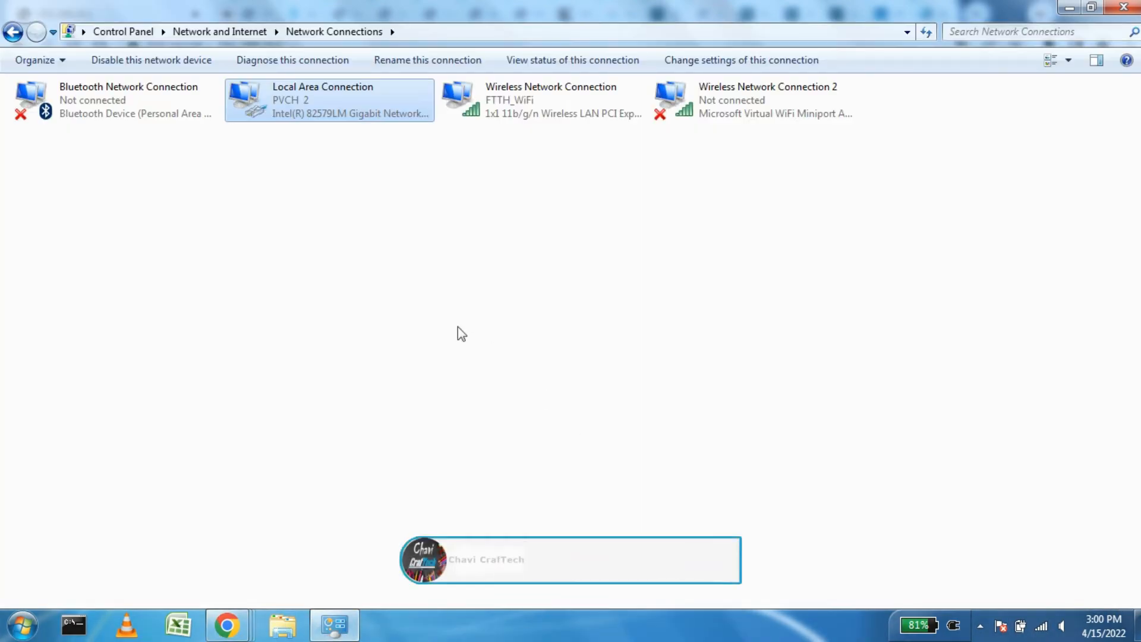
{"action": "right_click", "coordinate": [379, 262]}
{"action": "left_click", "coordinate": [413, 329]}
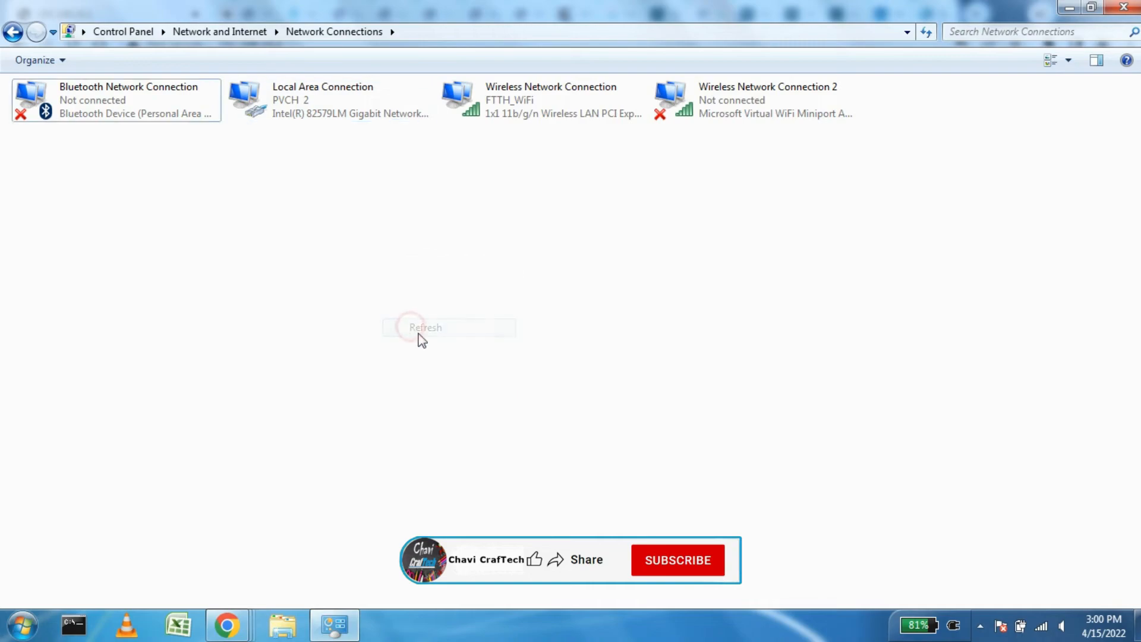
{"action": "left_click", "coordinate": [304, 108]}
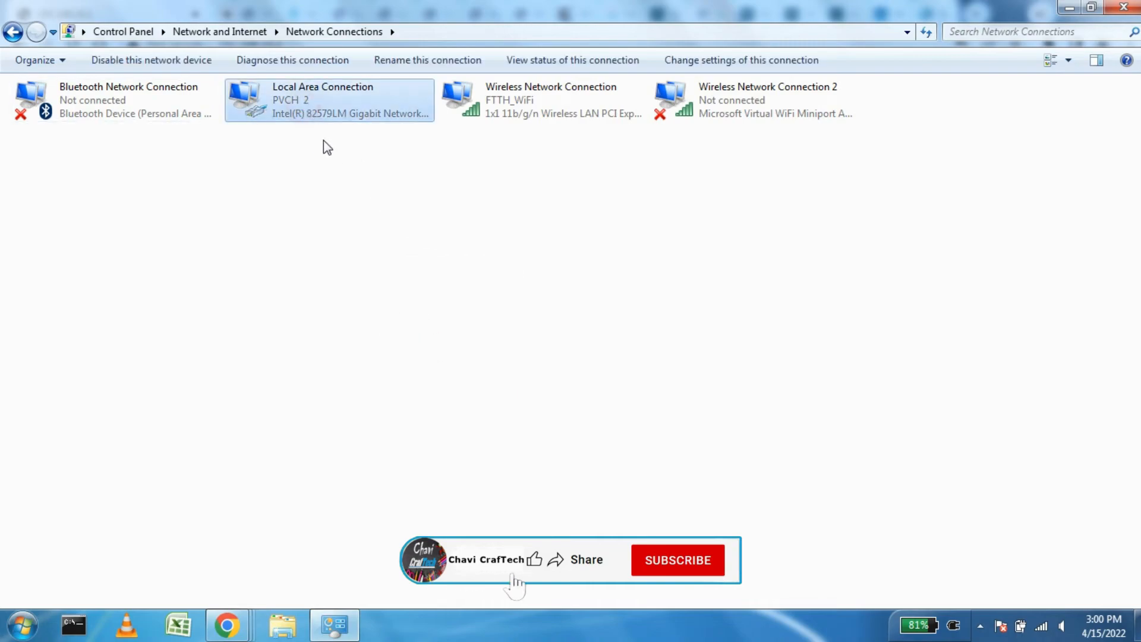
{"action": "right_click", "coordinate": [303, 105]}
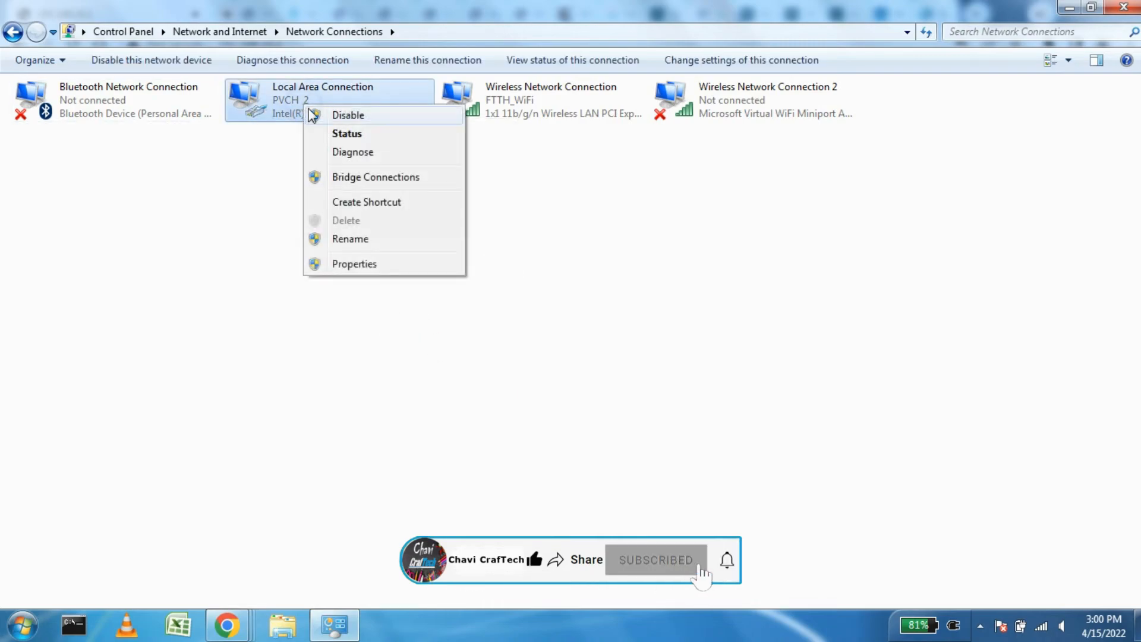
{"action": "left_click", "coordinate": [349, 135]}
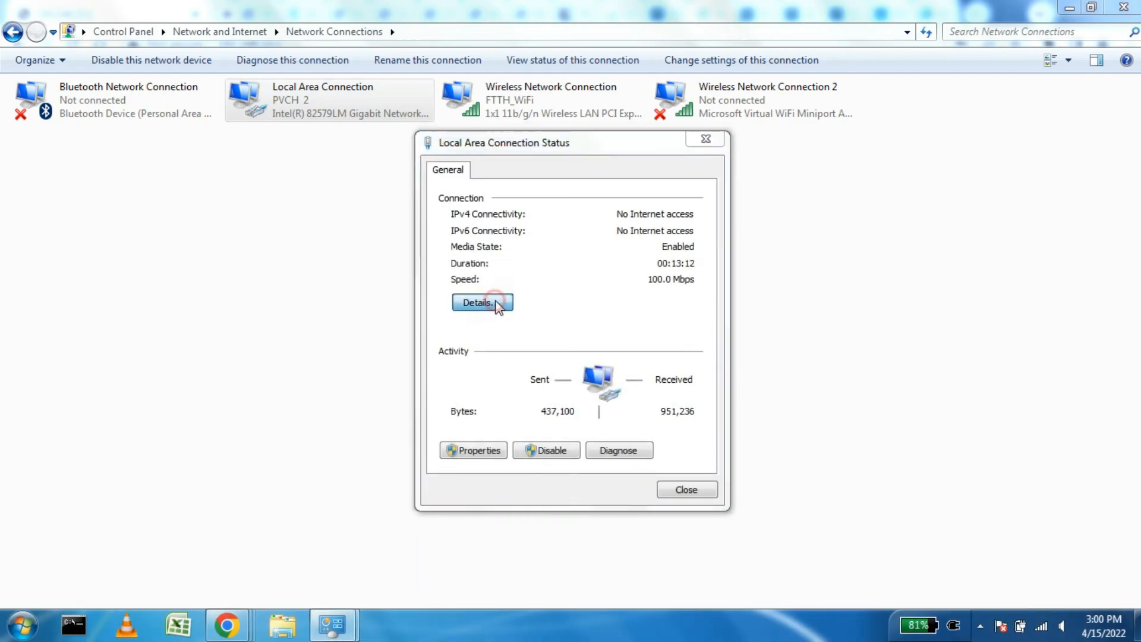
Step: Review the wired IPv4 address 192.168.10.12 and gateway 192.168.10.1, then close both windows
{"action": "left_click", "coordinate": [501, 302]}
{"action": "left_click_drag", "start_coordinate": [564, 173], "coordinate": [293, 159]}
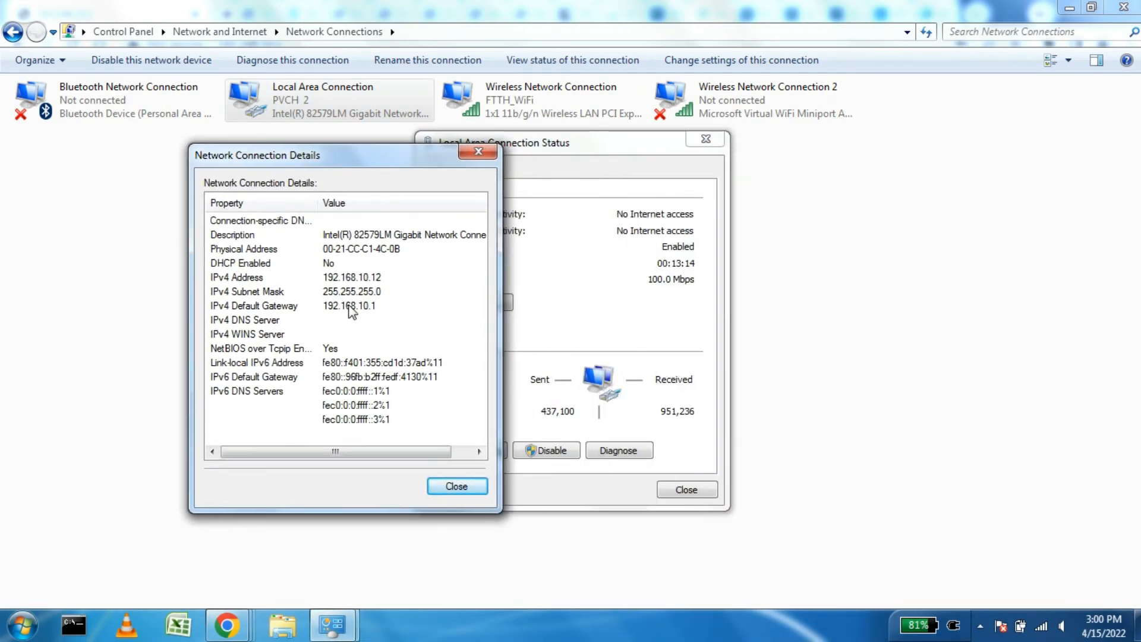
{"action": "left_click", "coordinate": [359, 279]}
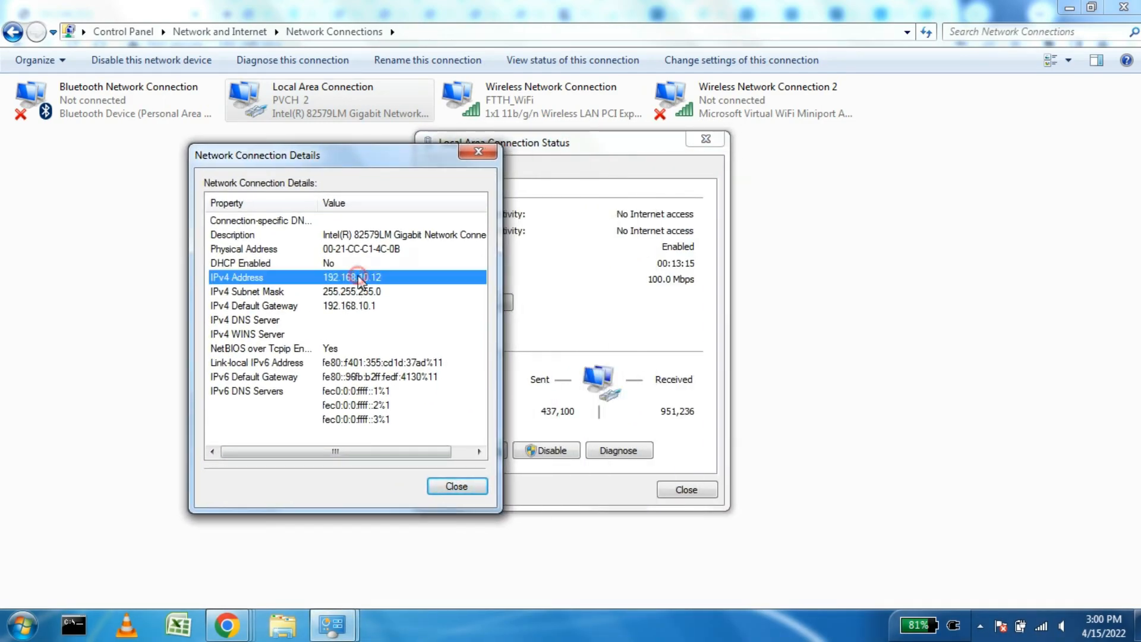
{"action": "left_click", "coordinate": [368, 307]}
{"action": "left_click", "coordinate": [455, 487]}
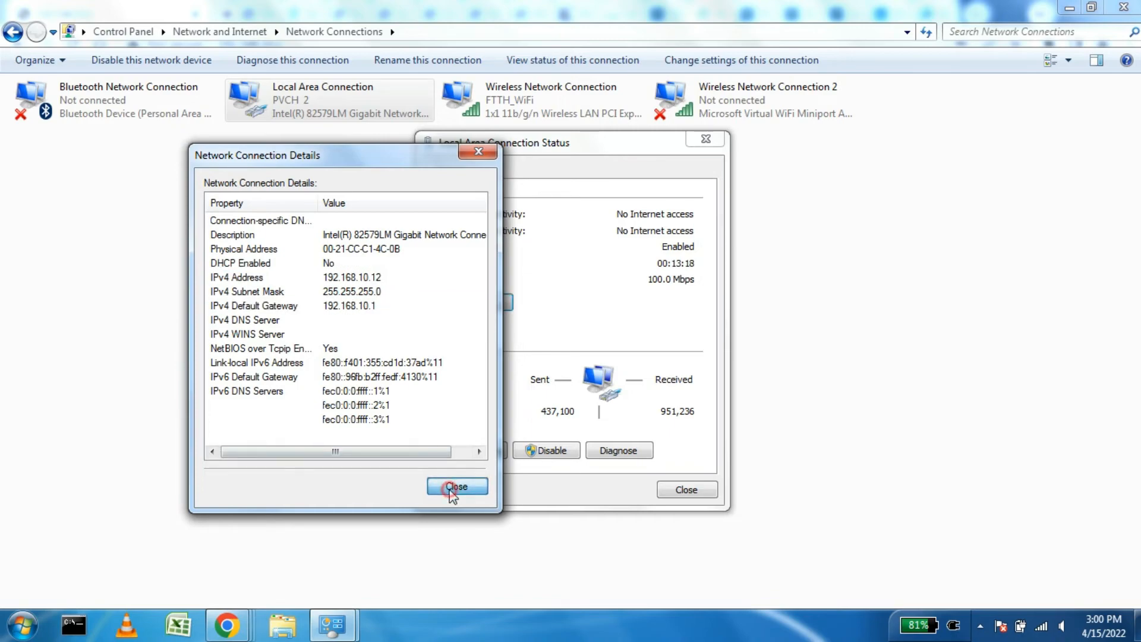
{"action": "left_click", "coordinate": [686, 490]}
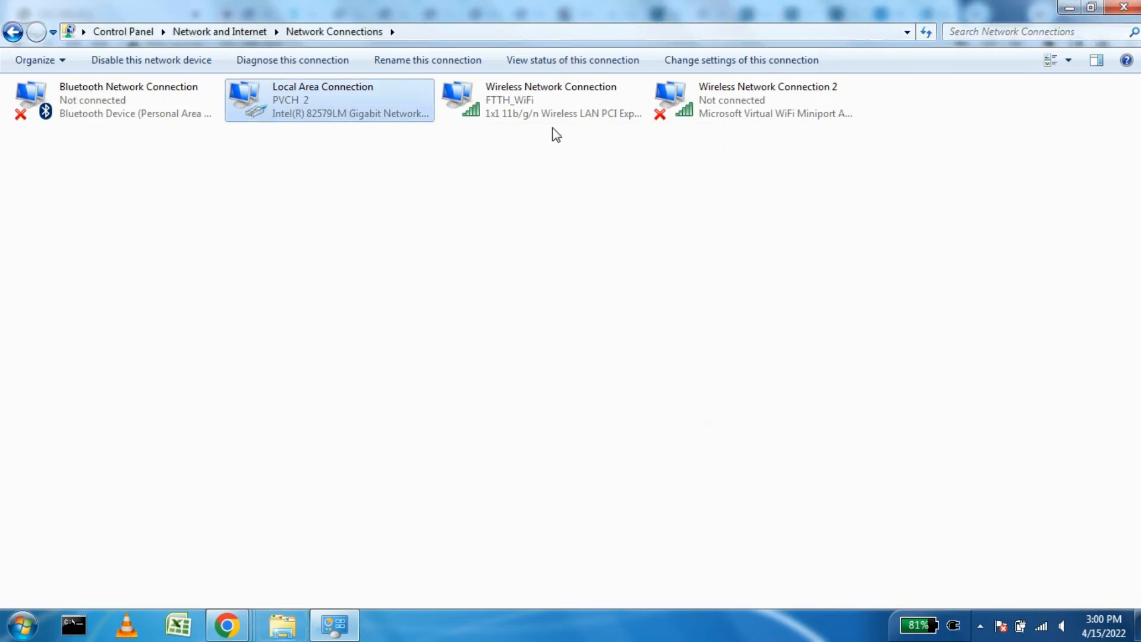
Step: Review Wi-Fi details: IP 192.168.2.3, mask 255.255.255.0, gateway and DHCP 192.168.2.1, DNS 8.8.8.8
{"action": "left_click", "coordinate": [527, 110]}
{"action": "right_click", "coordinate": [498, 107]}
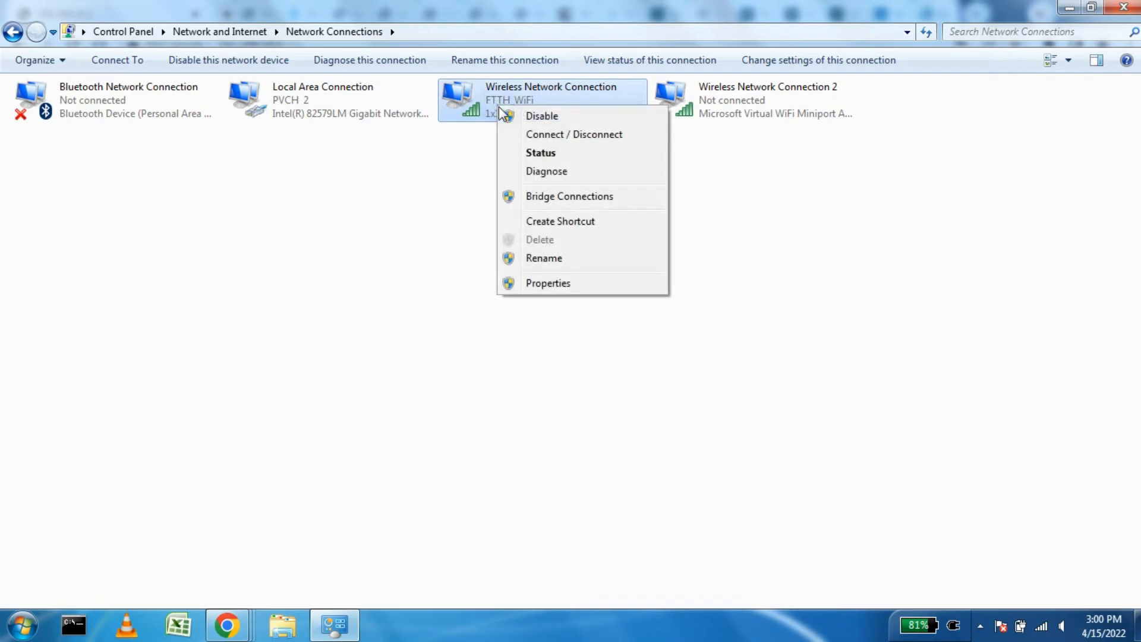
{"action": "left_click", "coordinate": [538, 155]}
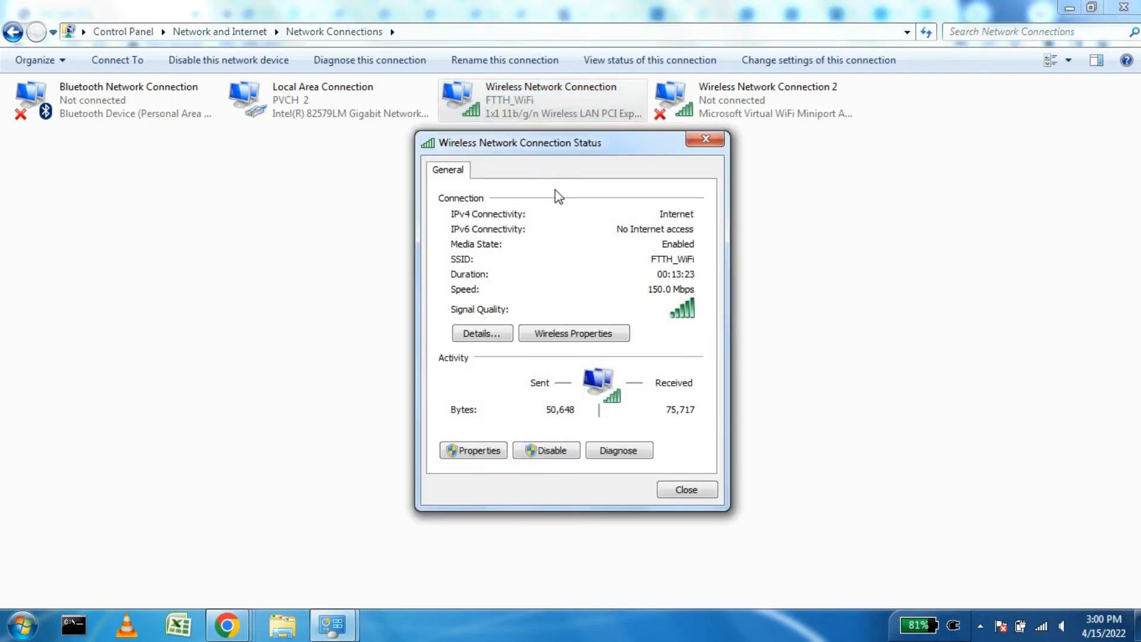
{"action": "left_click_drag", "start_coordinate": [563, 157], "coordinate": [638, 162]}
{"action": "left_click", "coordinate": [540, 338]}
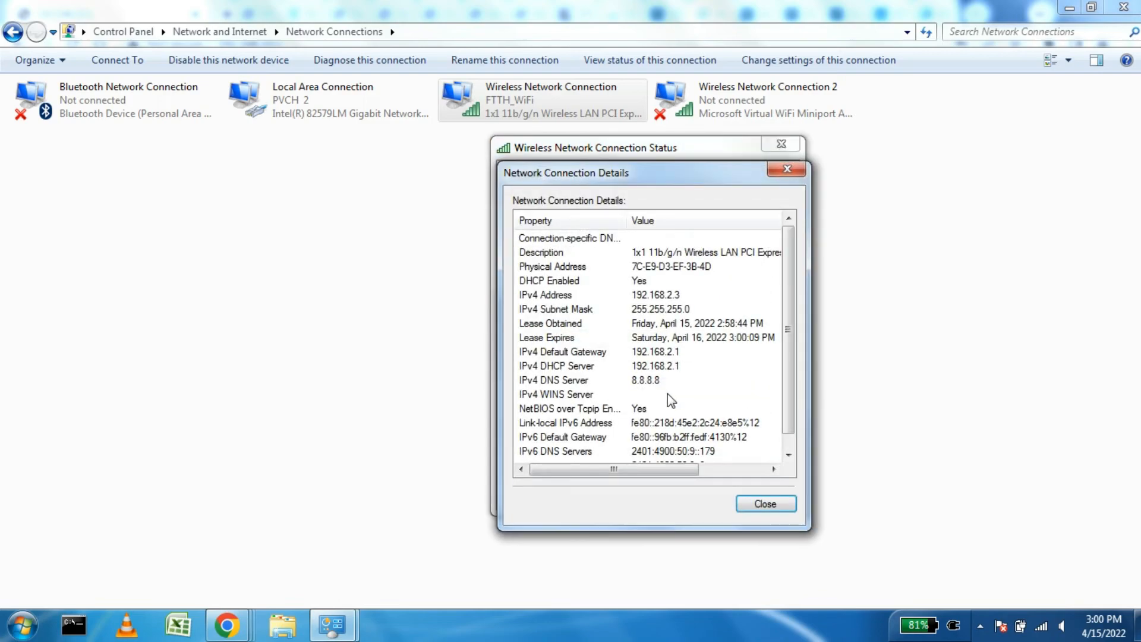
{"action": "left_click", "coordinate": [614, 297]}
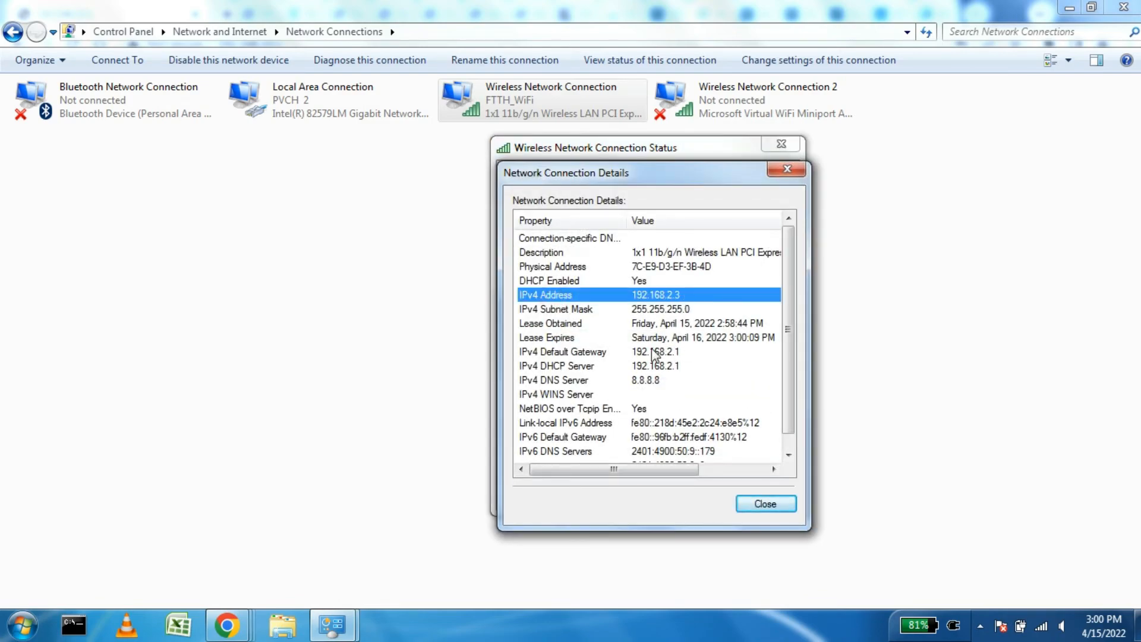
{"action": "left_click", "coordinate": [670, 309]}
{"action": "left_click", "coordinate": [653, 351]}
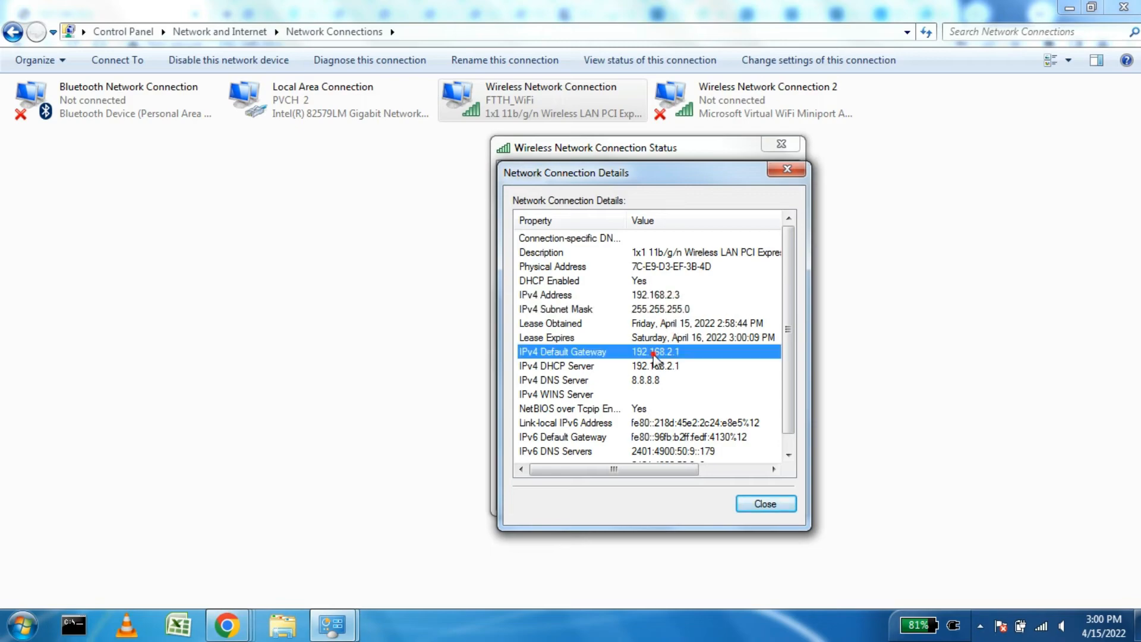
{"action": "left_click", "coordinate": [671, 366]}
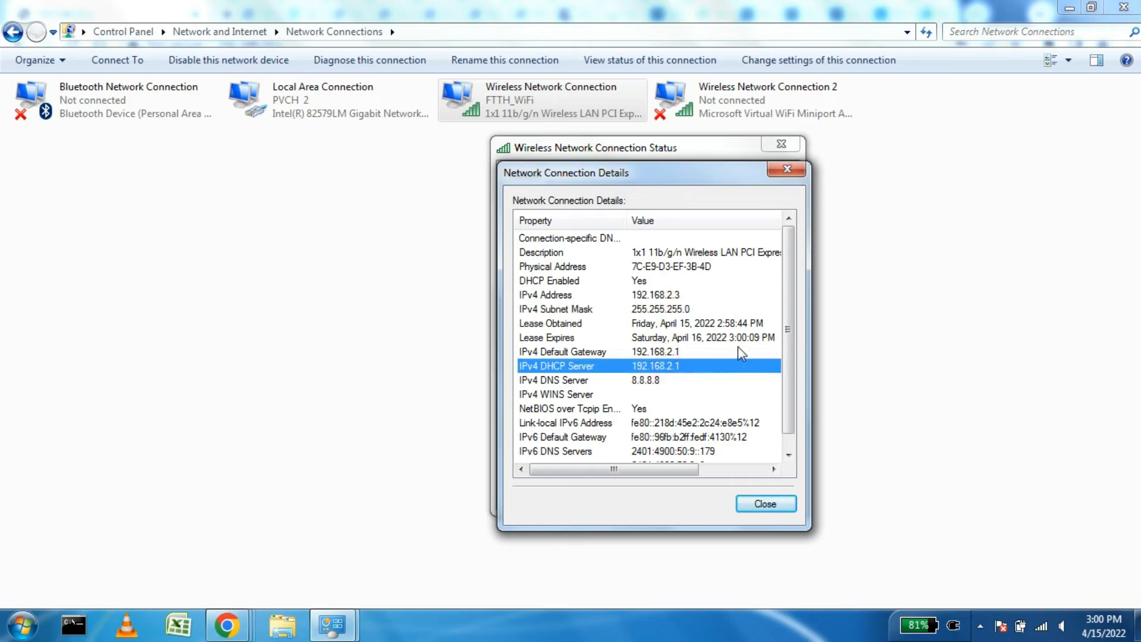
{"action": "left_click", "coordinate": [653, 380]}
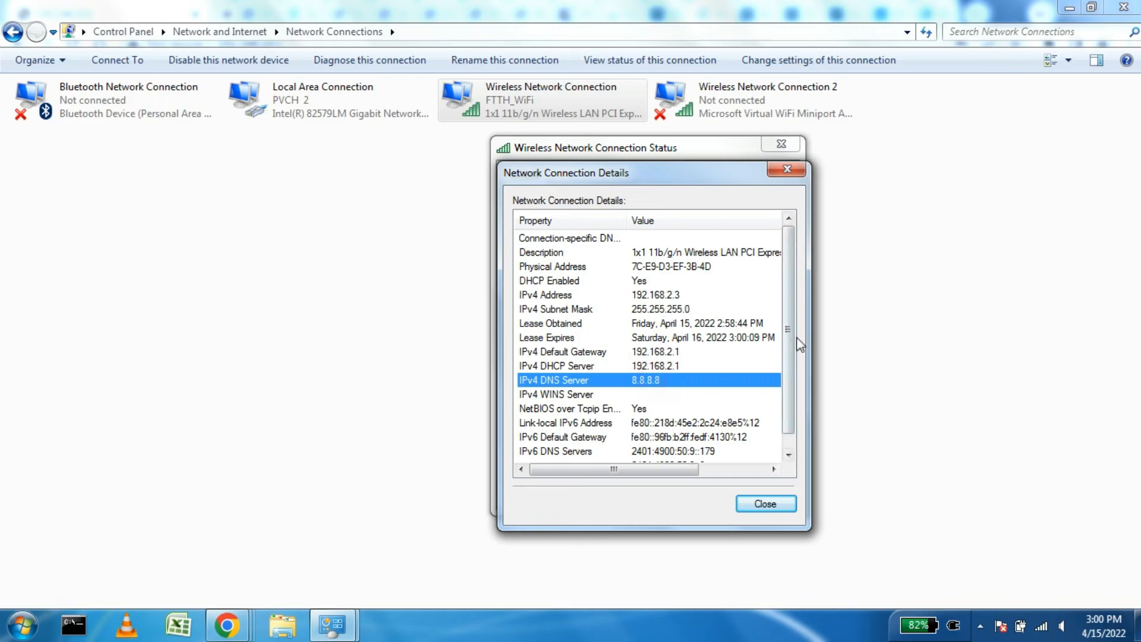
{"action": "left_click", "coordinate": [755, 504]}
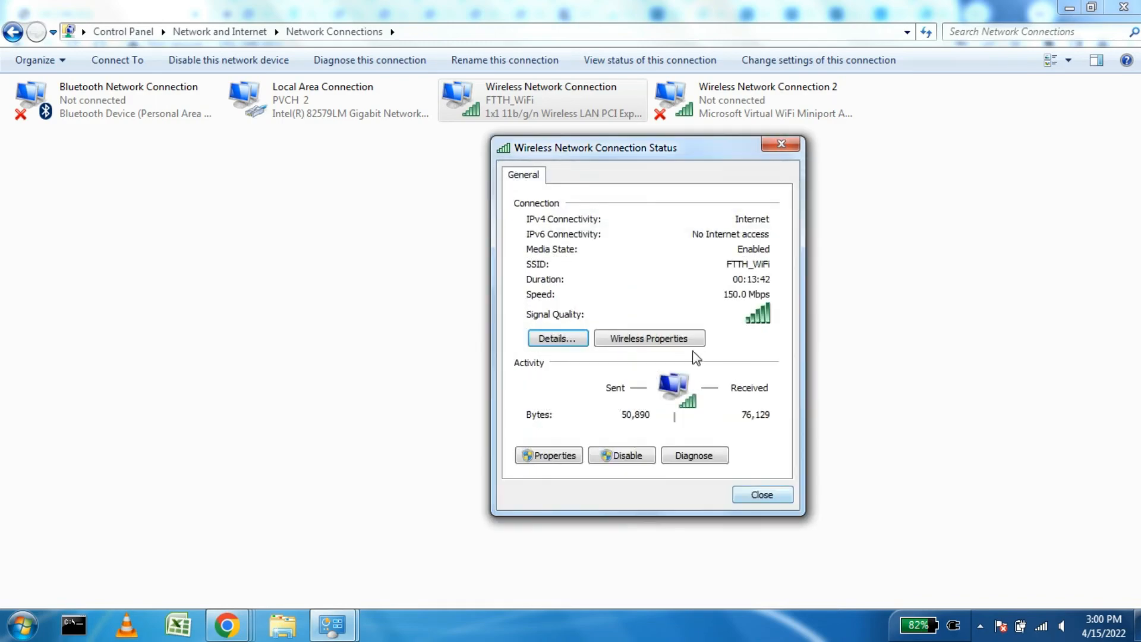
{"action": "left_click", "coordinate": [759, 497]}
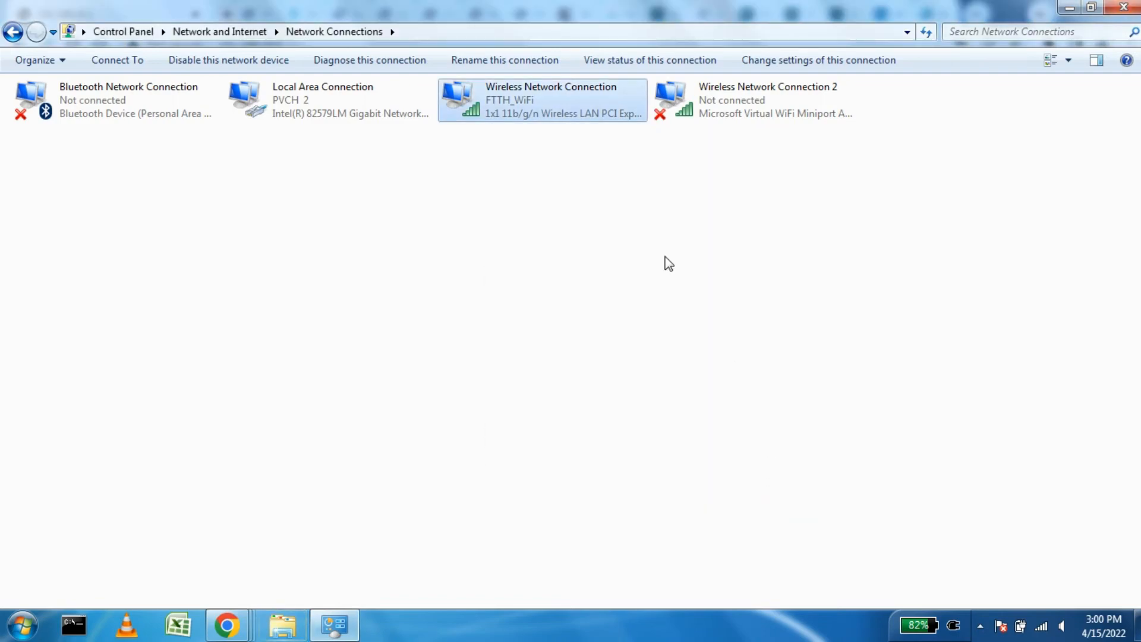
Step: Reopen and close the wireless connection's status, then select the Local Area Connection
{"action": "right_click", "coordinate": [521, 113]}
{"action": "left_click", "coordinate": [571, 154]}
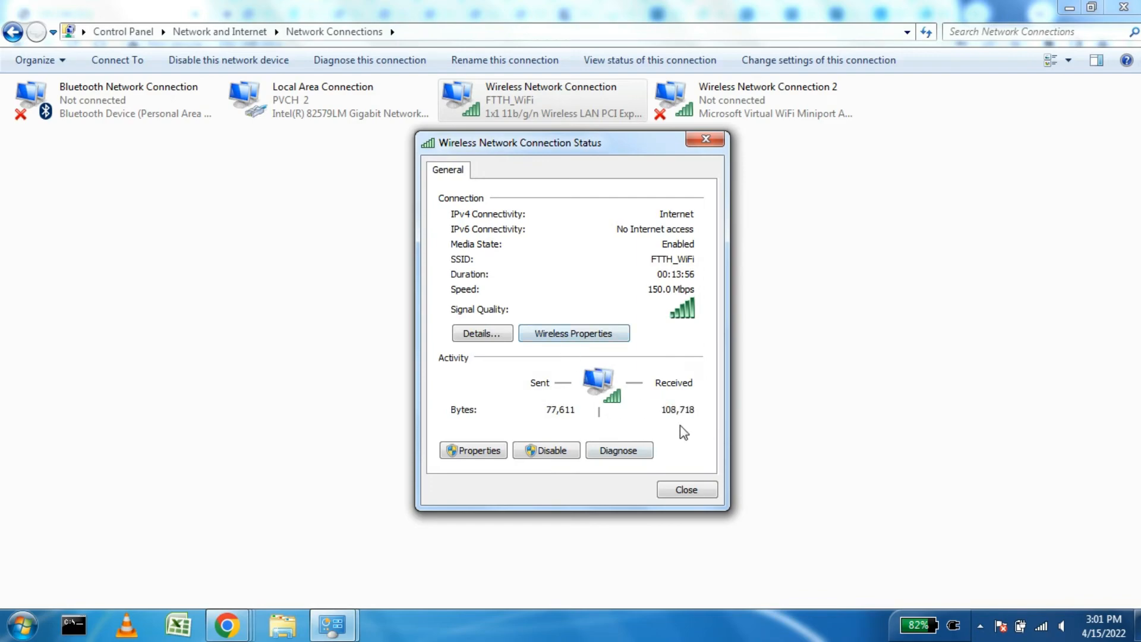
{"action": "left_click", "coordinate": [690, 491]}
{"action": "left_click", "coordinate": [300, 115]}
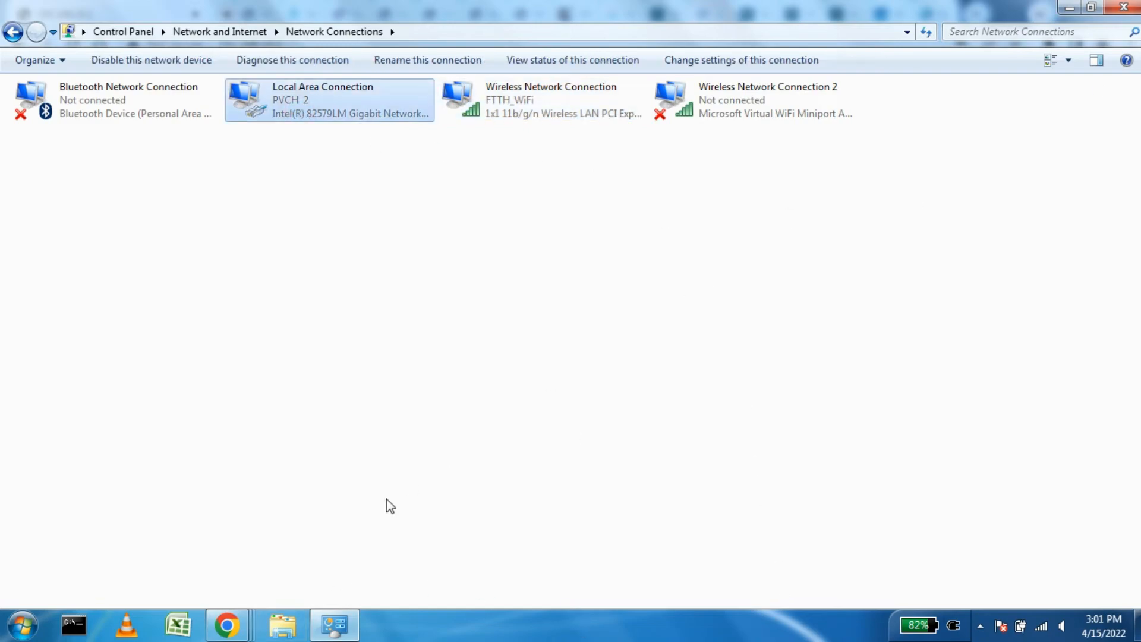
Step: Return to the Chrome tab with the router's wireless settings at 192.168.10.1
{"action": "left_click", "coordinate": [226, 624]}
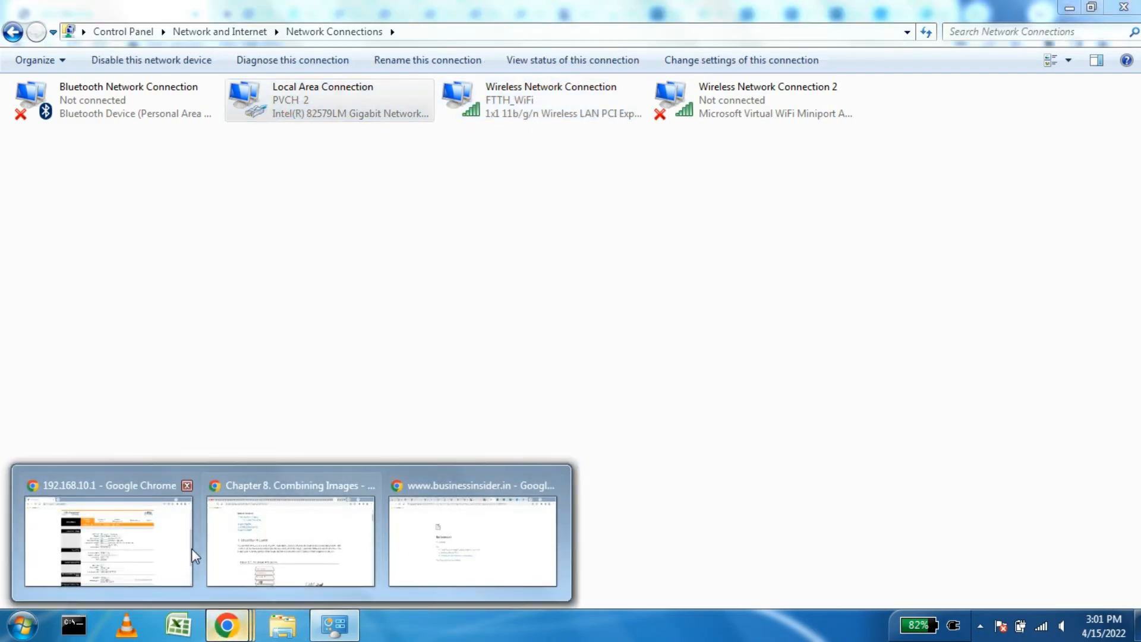
{"action": "left_click", "coordinate": [167, 548]}
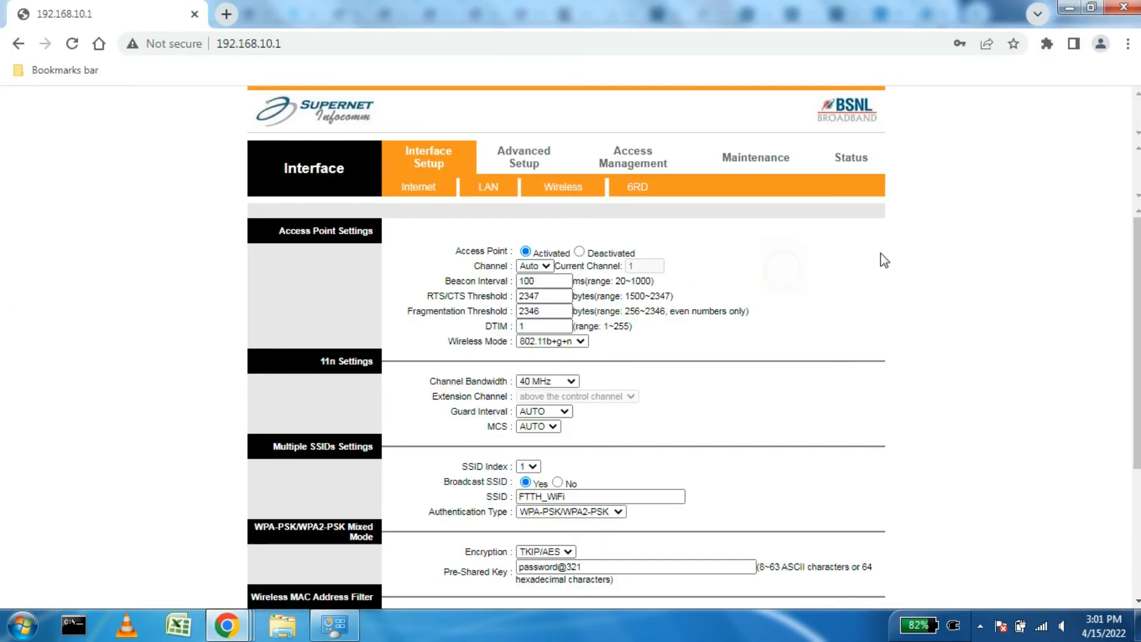
{"action": "scroll", "coordinate": [950, 270], "scroll_direction": "down", "scroll_amount": 3}
{"action": "scroll", "coordinate": [1019, 276], "scroll_direction": "up", "scroll_amount": 3}
{"action": "left_click", "coordinate": [314, 45]}
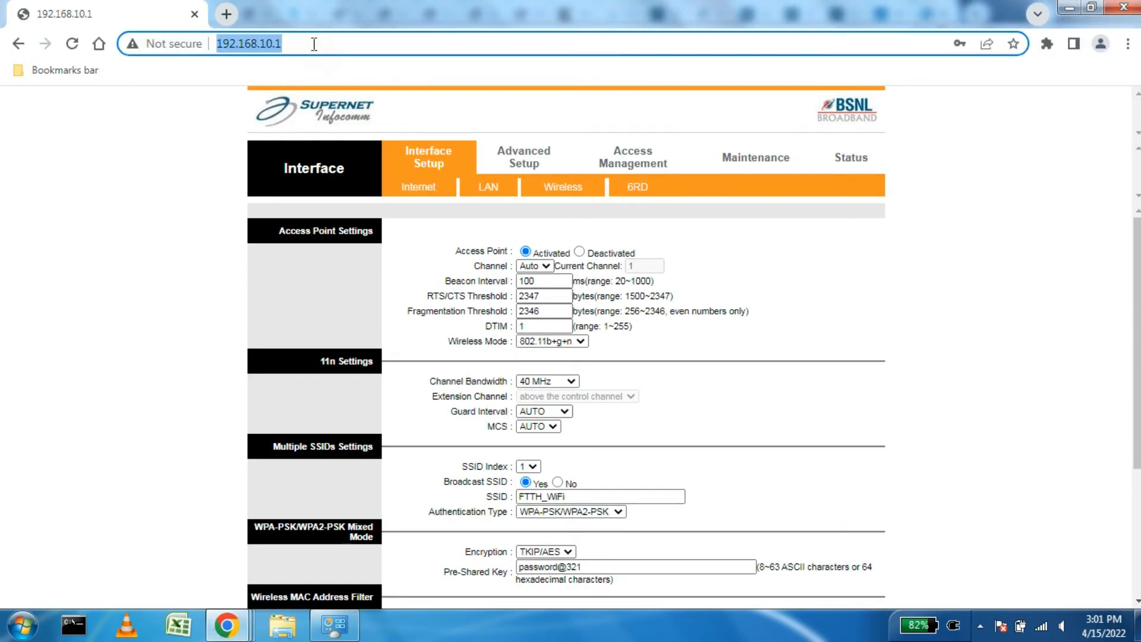
Step: Open YouTube in a new tab and search for 'chavi craftech'
{"action": "left_click", "coordinate": [227, 15]}
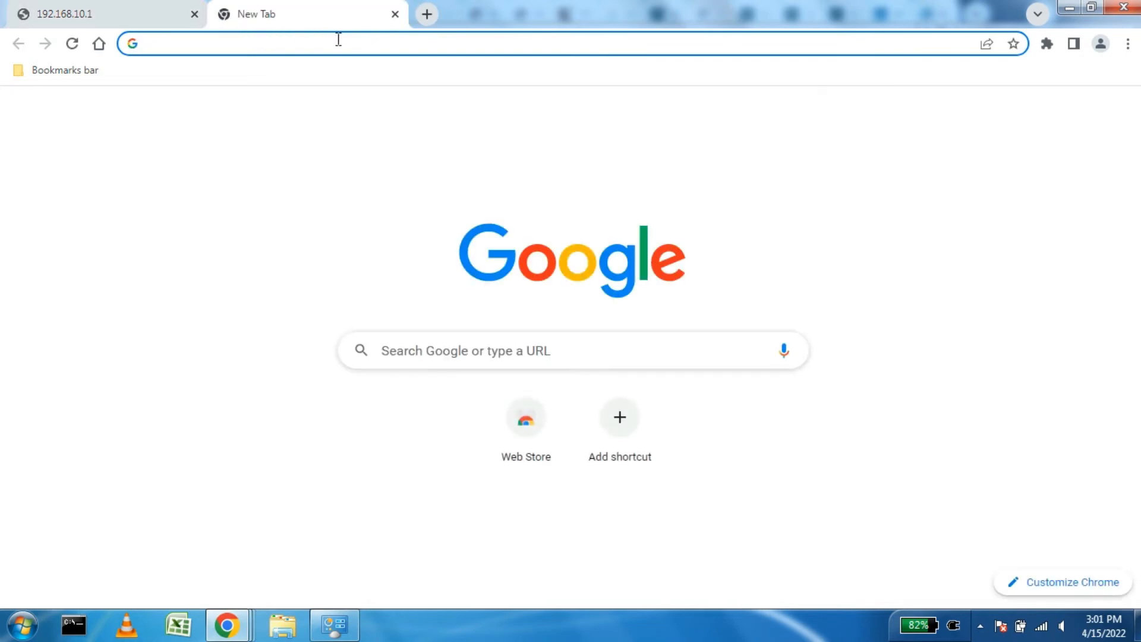
{"action": "left_click", "coordinate": [1124, 117]}
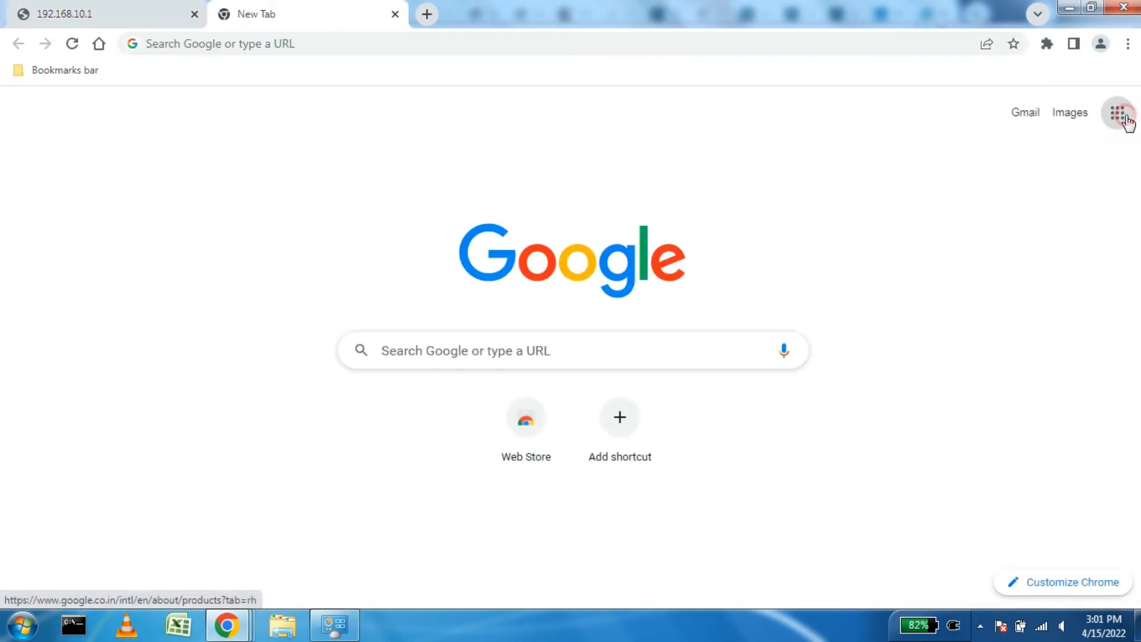
{"action": "left_click", "coordinate": [903, 256]}
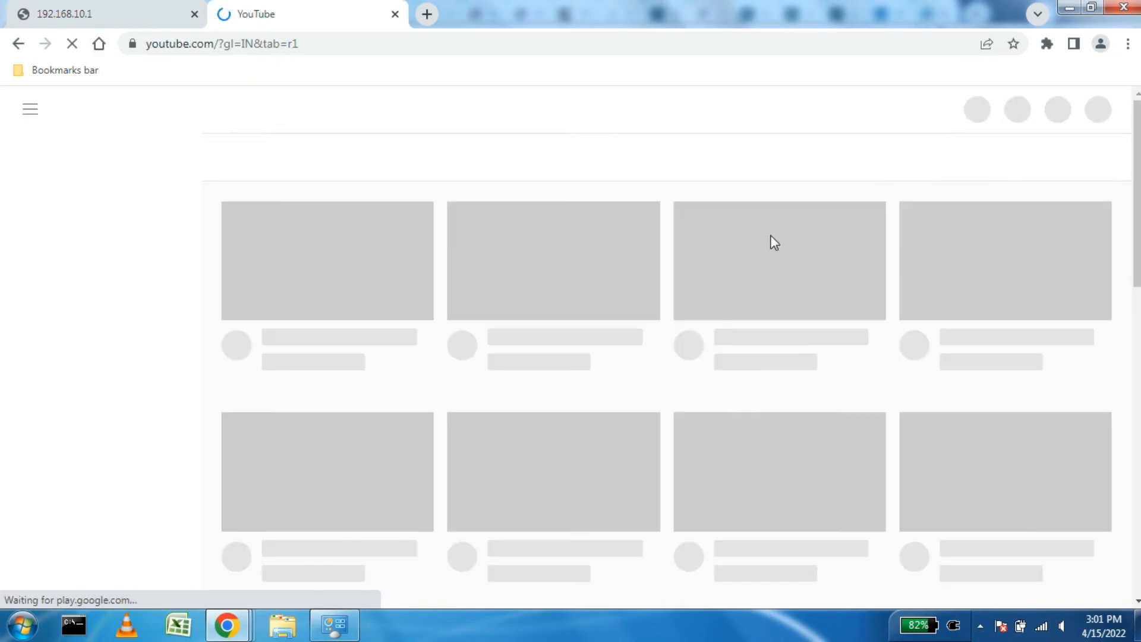
{"action": "left_click", "coordinate": [453, 109]}
{"action": "type", "text": "c"}
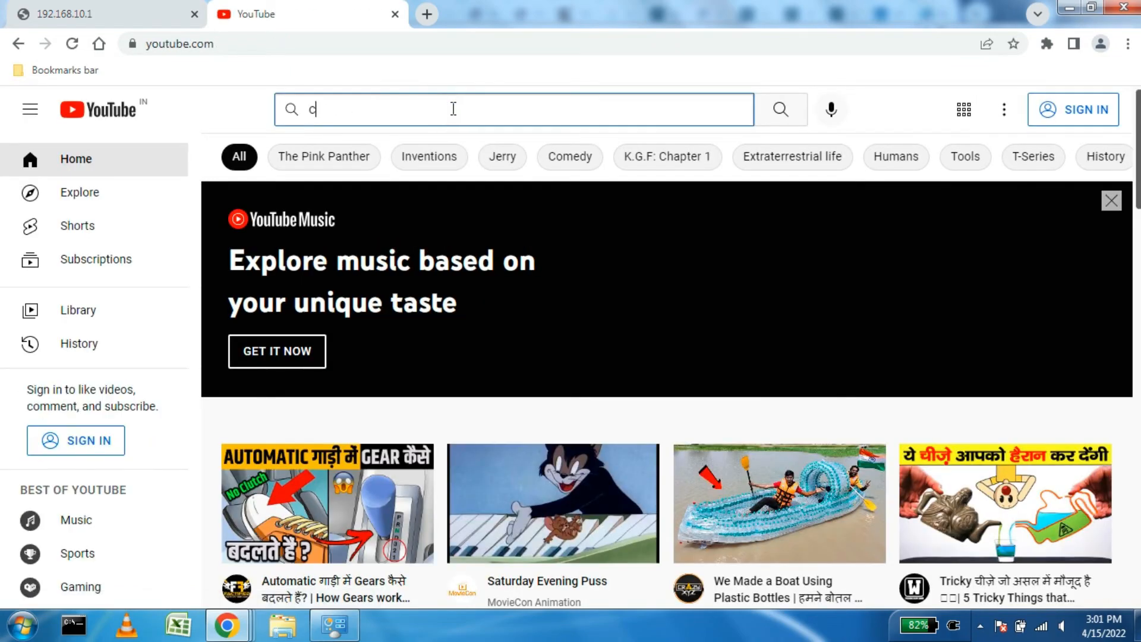
{"action": "type", "text": "havi"}
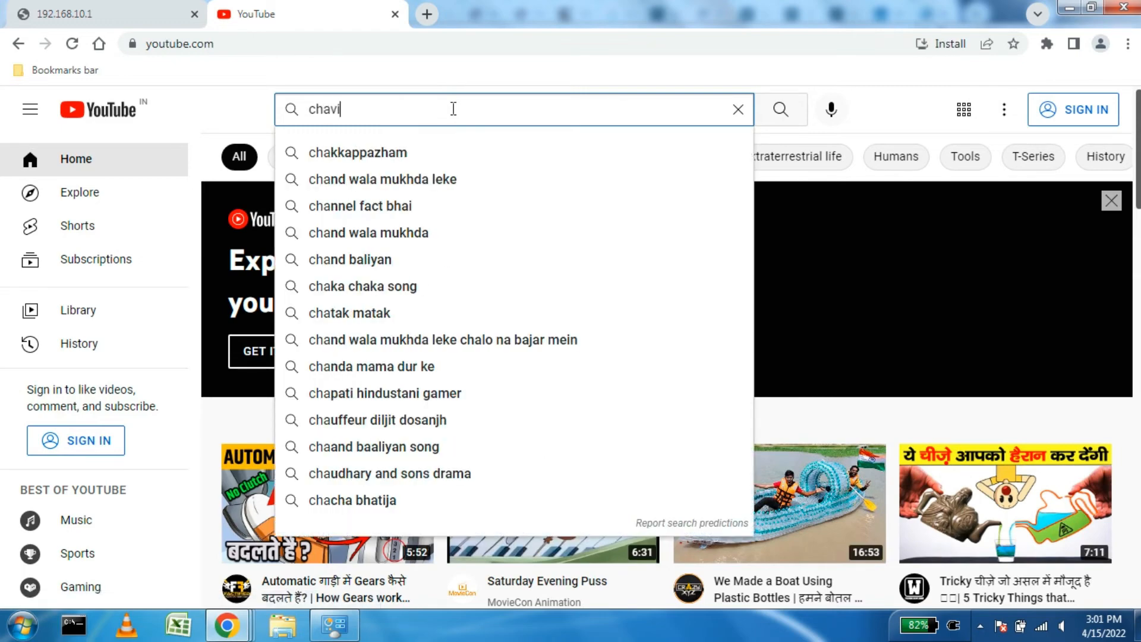
{"action": "type", "text": " craf"}
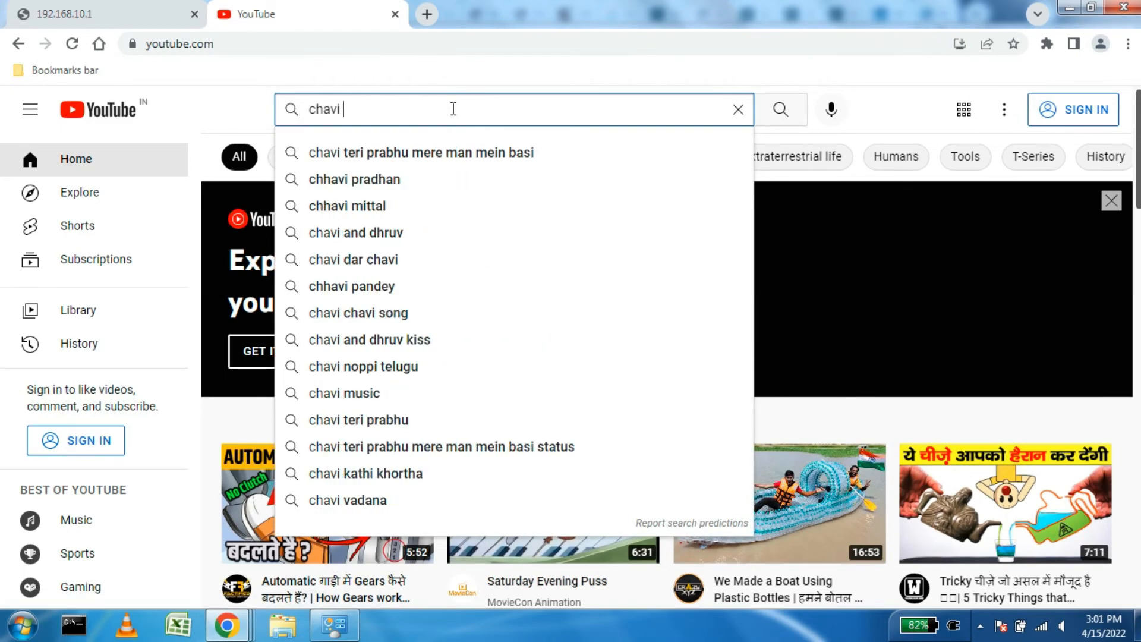
{"action": "type", "text": "tech"}
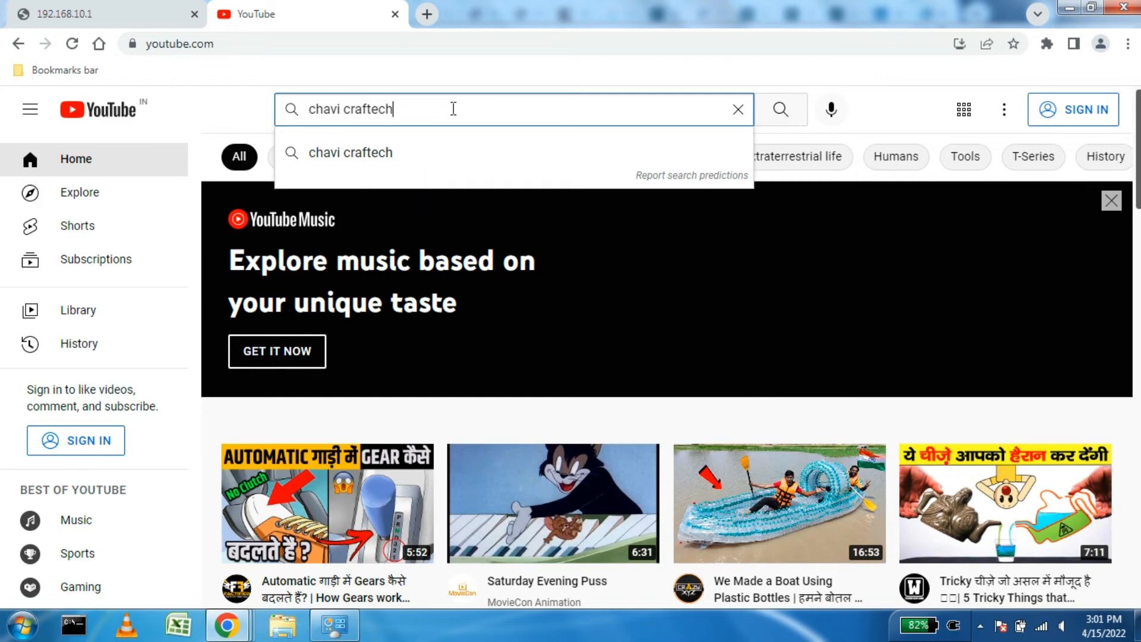
{"action": "left_click", "coordinate": [418, 152]}
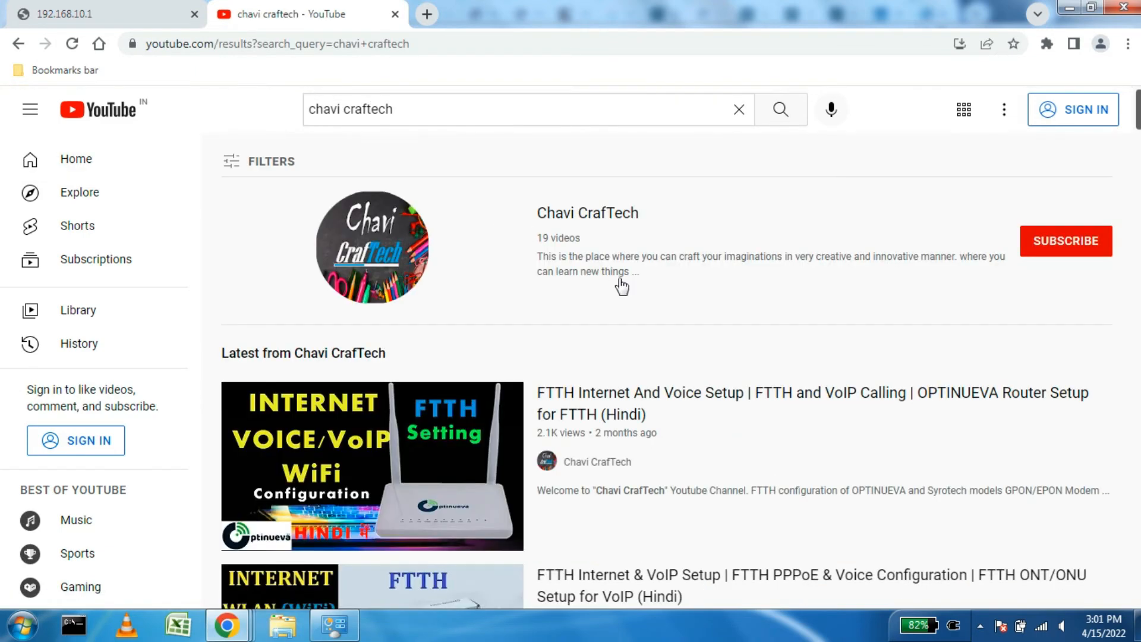
Step: Browse the Chavi CrafTech search results, then close the YouTube tab
{"action": "scroll", "coordinate": [611, 287], "scroll_direction": "down", "scroll_amount": 7}
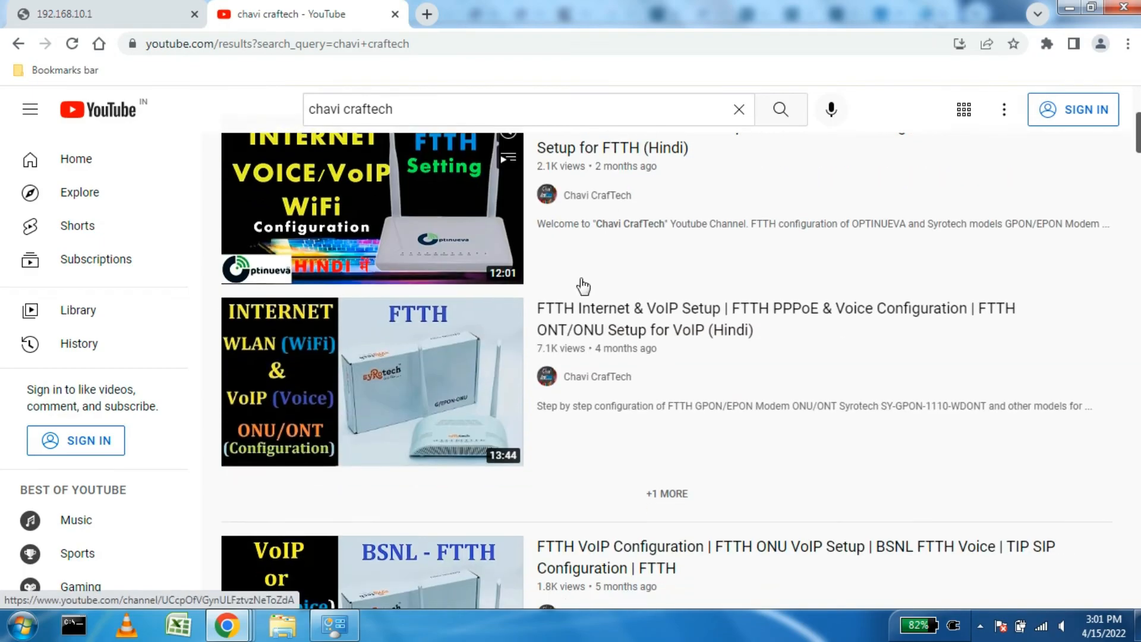
{"action": "scroll", "coordinate": [579, 288], "scroll_direction": "down", "scroll_amount": 3}
{"action": "scroll", "coordinate": [581, 292], "scroll_direction": "up", "scroll_amount": 10}
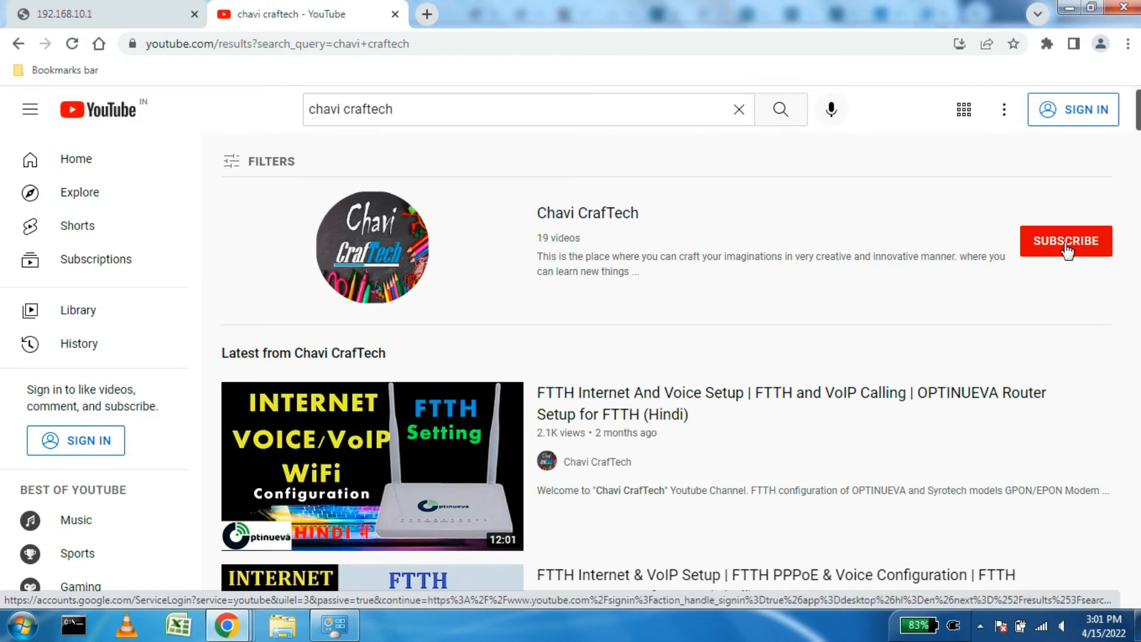
{"action": "mouse_move", "coordinate": [397, 469]}
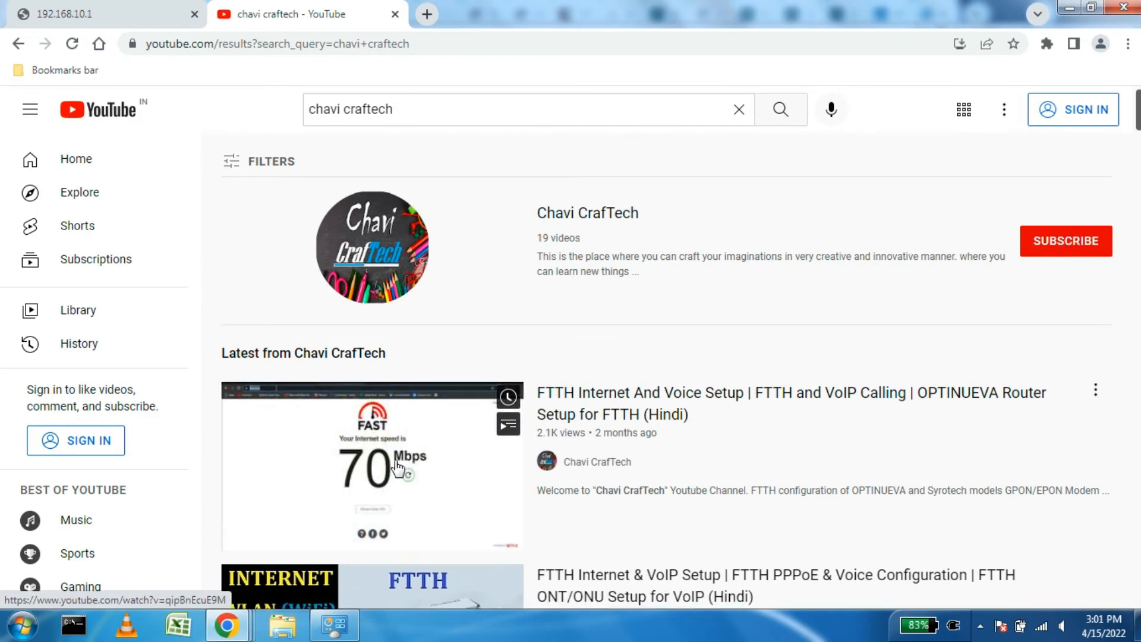
{"action": "scroll", "coordinate": [407, 478], "scroll_direction": "down", "scroll_amount": 3}
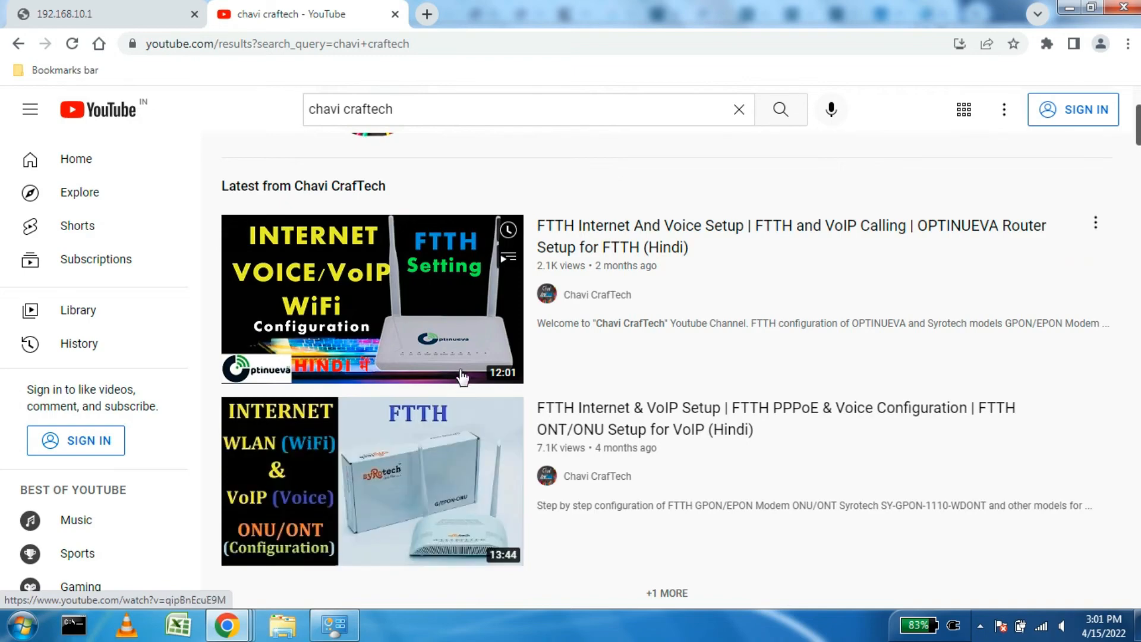
{"action": "scroll", "coordinate": [462, 376], "scroll_direction": "up", "scroll_amount": 3}
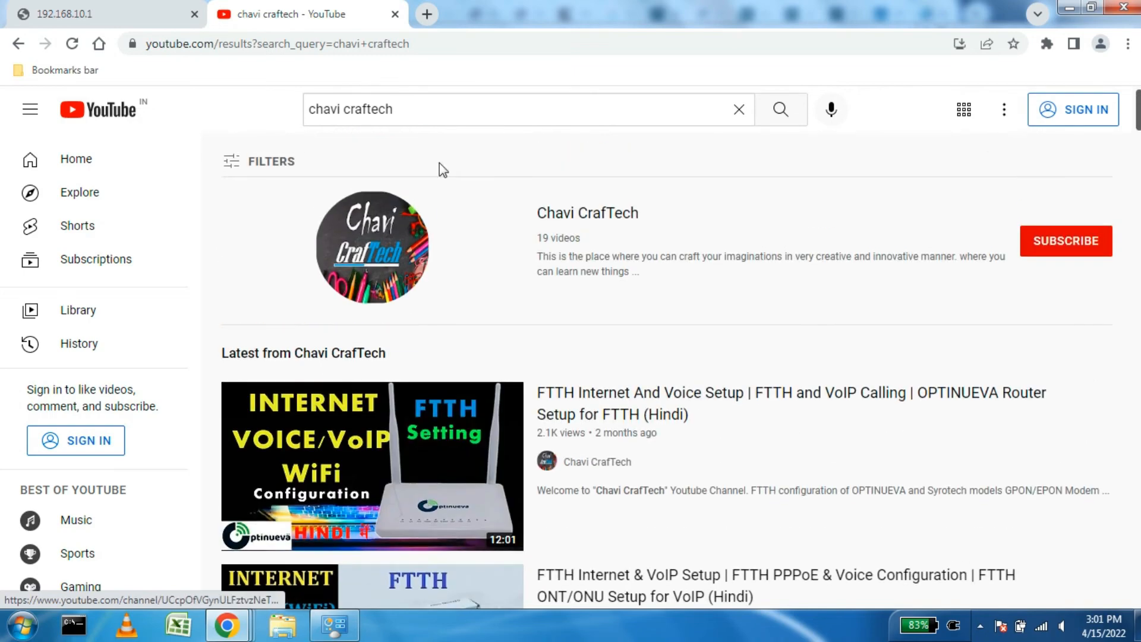
{"action": "left_click", "coordinate": [395, 13]}
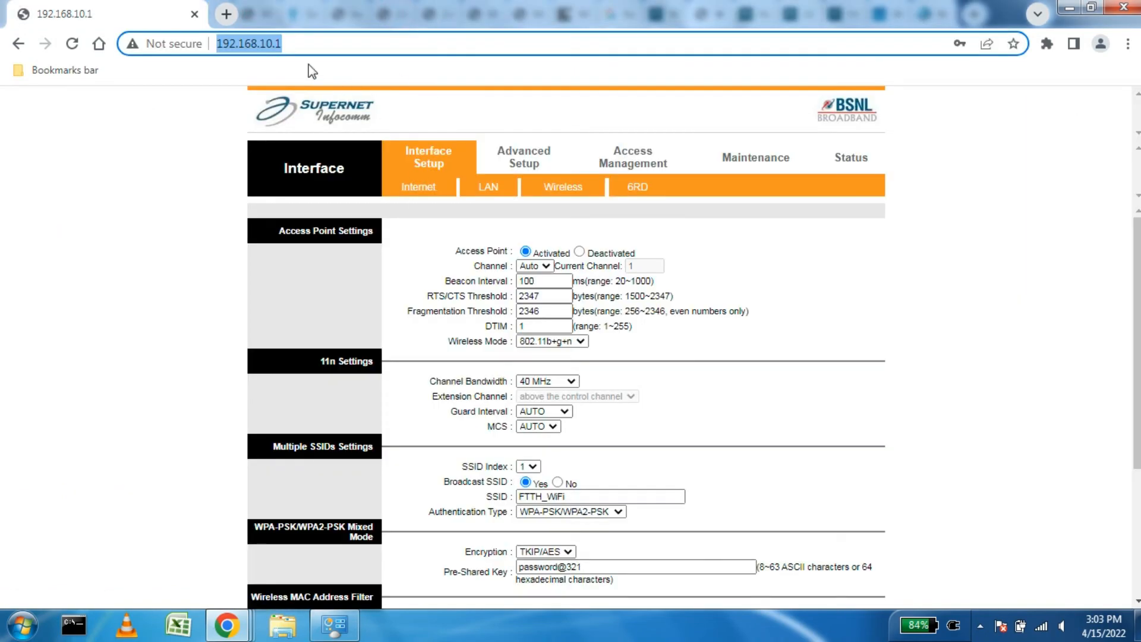
Step: Open 192.168.2.1 in a new tab and reload the BSNL router page in the other tab
{"action": "left_click", "coordinate": [310, 41]}
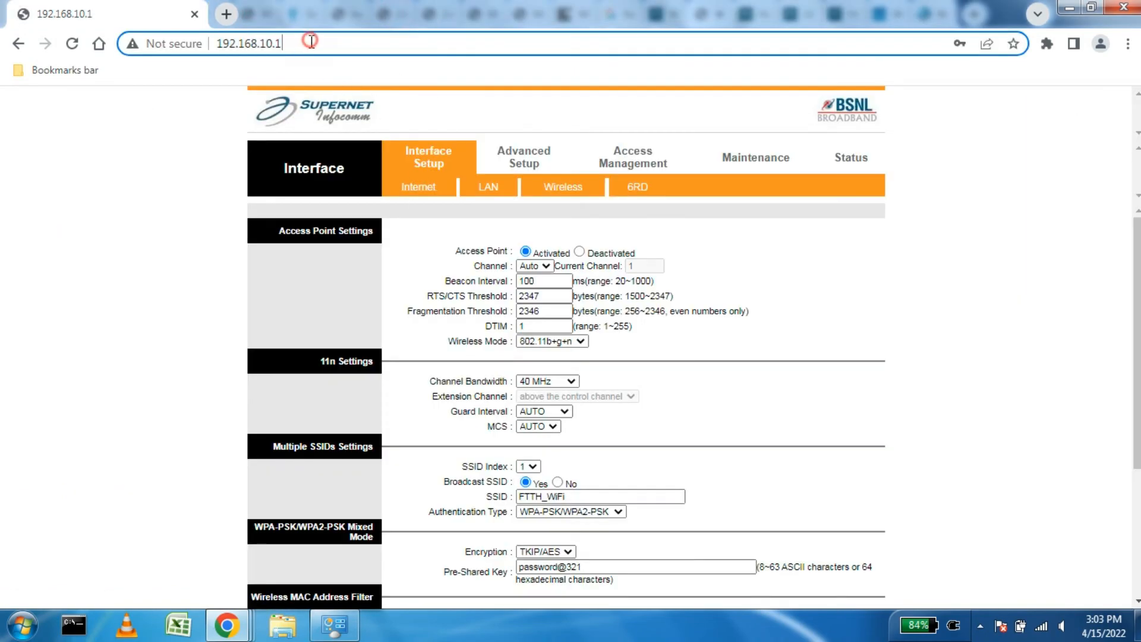
{"action": "left_click", "coordinate": [226, 14]}
{"action": "left_click", "coordinate": [294, 43]}
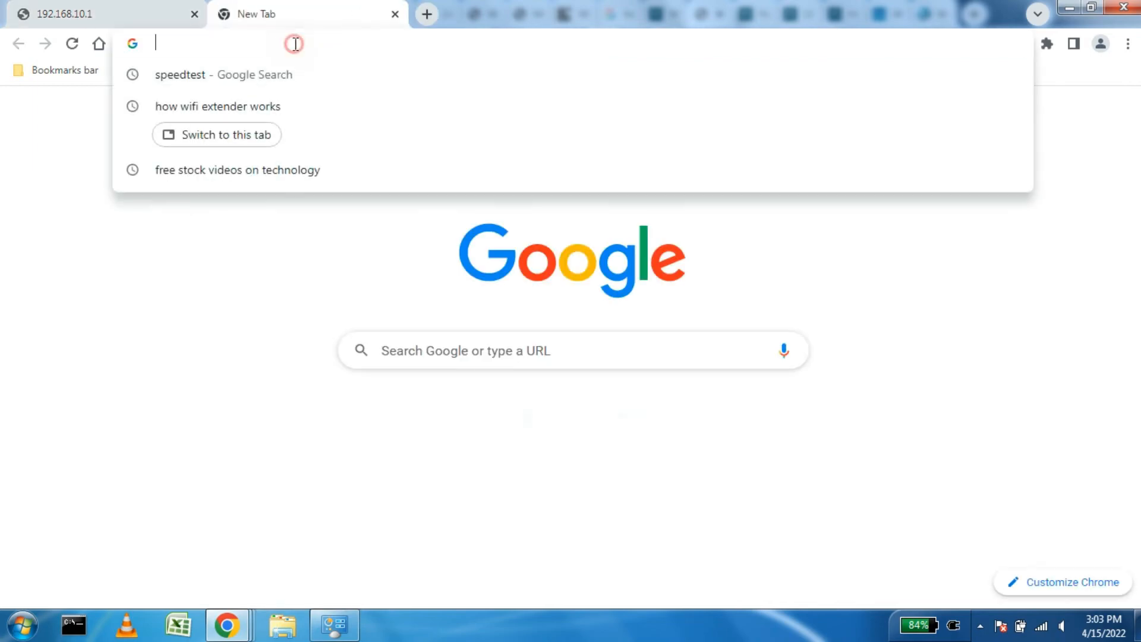
{"action": "type", "text": "192"}
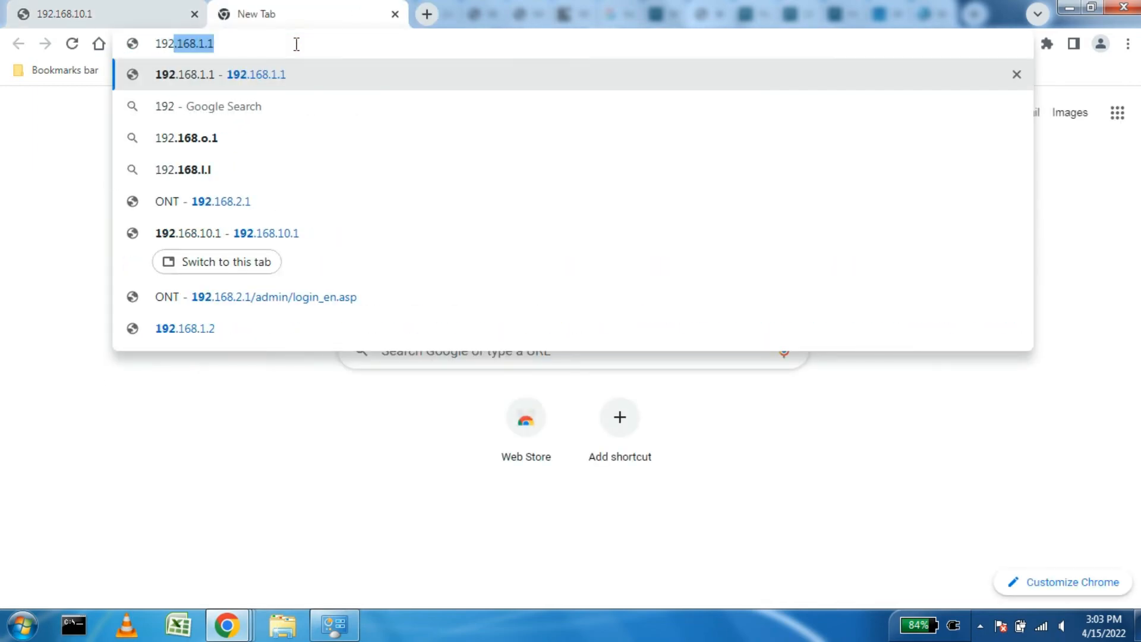
{"action": "type", "text": ".168.2.1"}
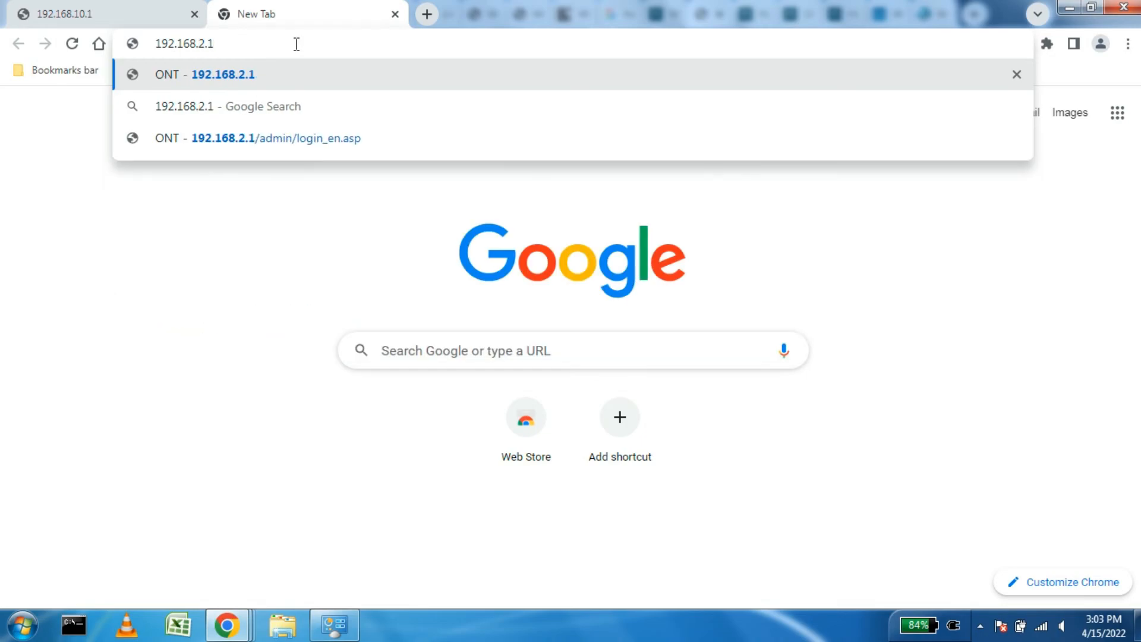
{"action": "key", "text": "Return"}
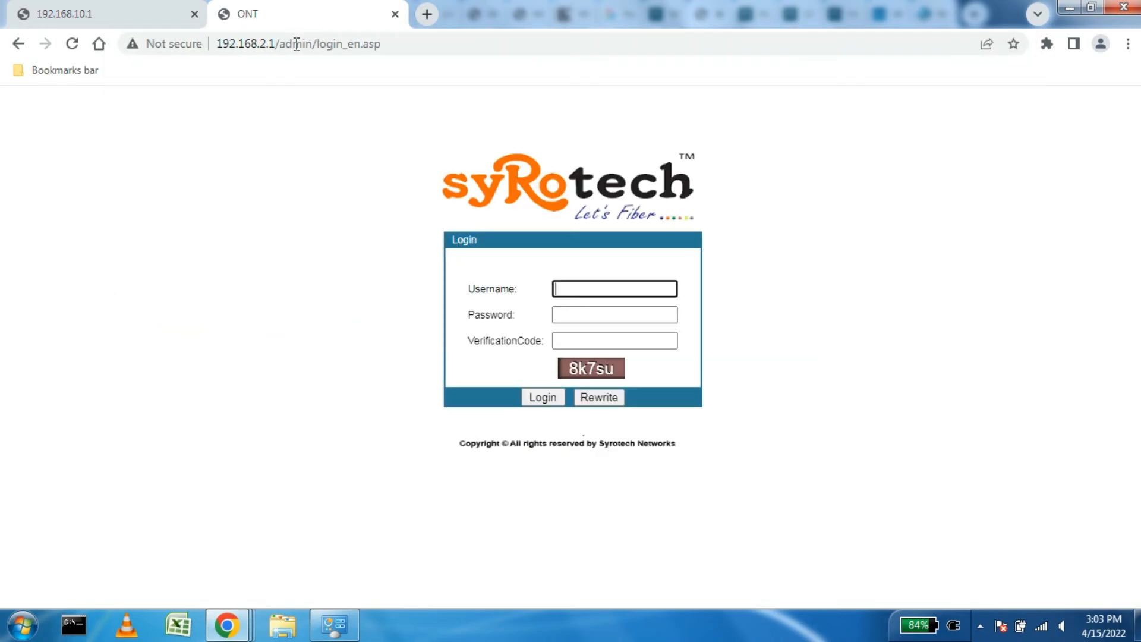
{"action": "left_click", "coordinate": [176, 12]}
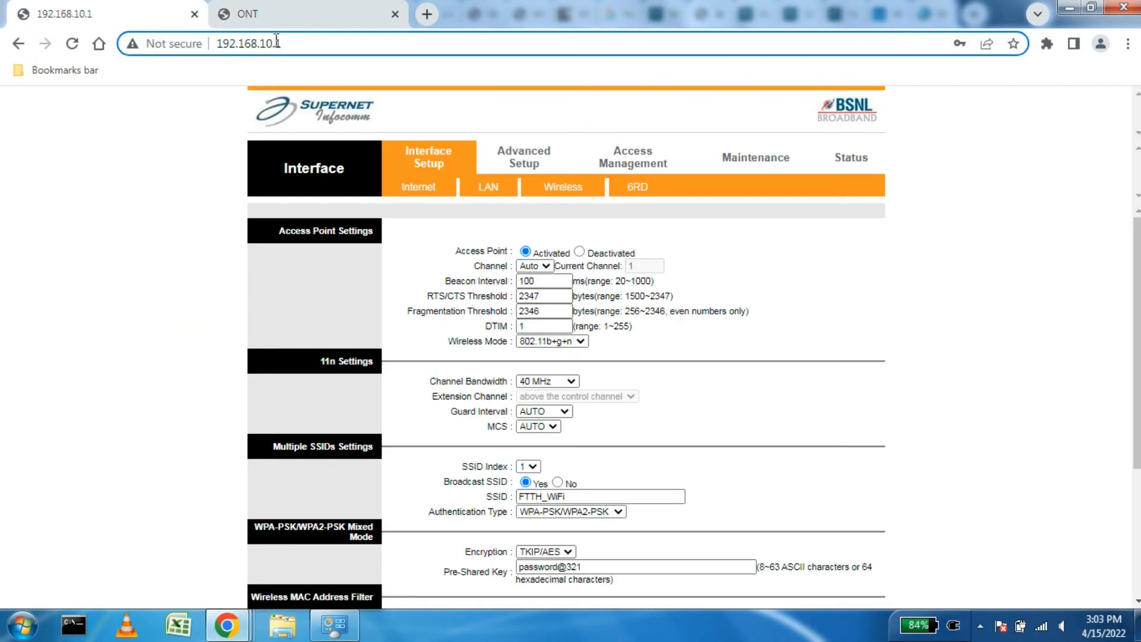
{"action": "left_click", "coordinate": [300, 43]}
{"action": "key", "text": "Return"}
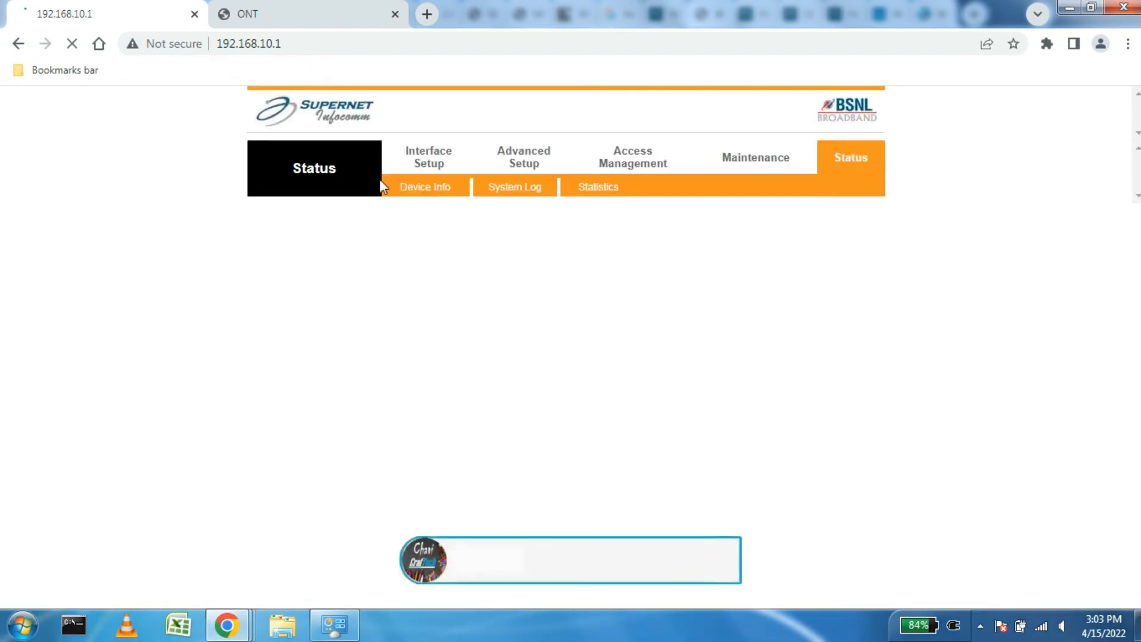
{"action": "left_click", "coordinate": [348, 13]}
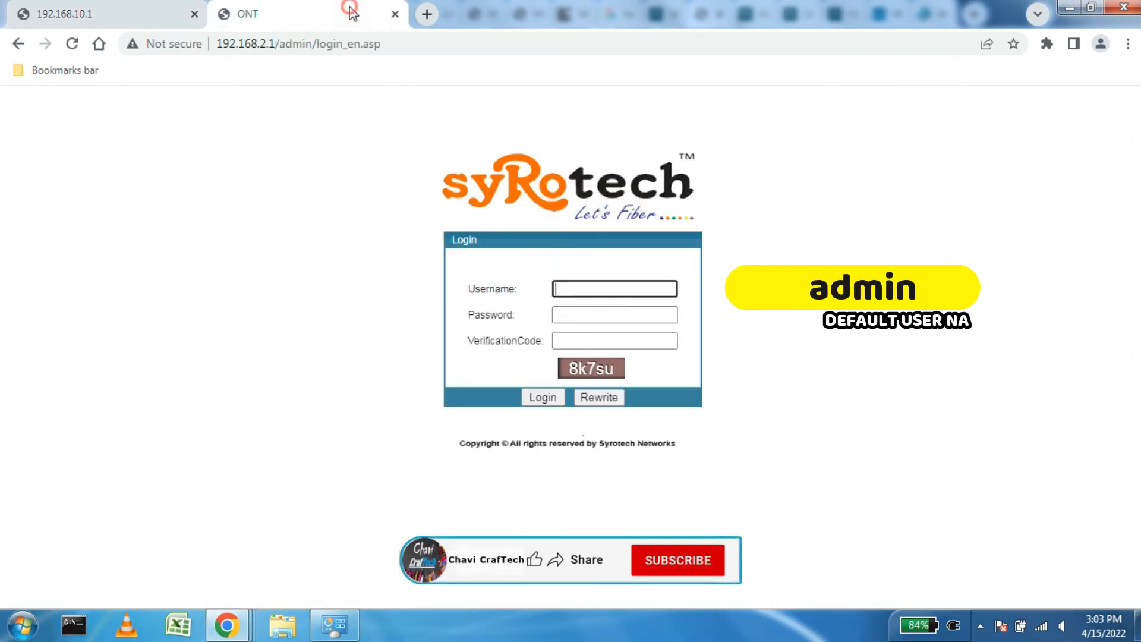
Step: Log in to the ONT as admin with the password and verification code
{"action": "left_click", "coordinate": [562, 288]}
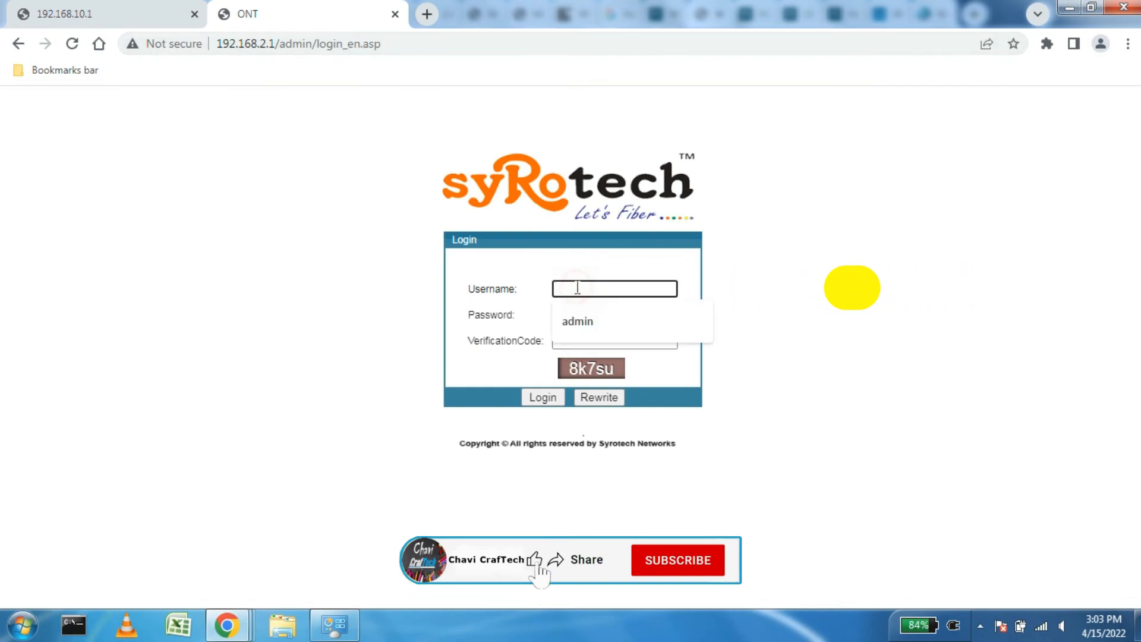
{"action": "key", "text": "Tab"}
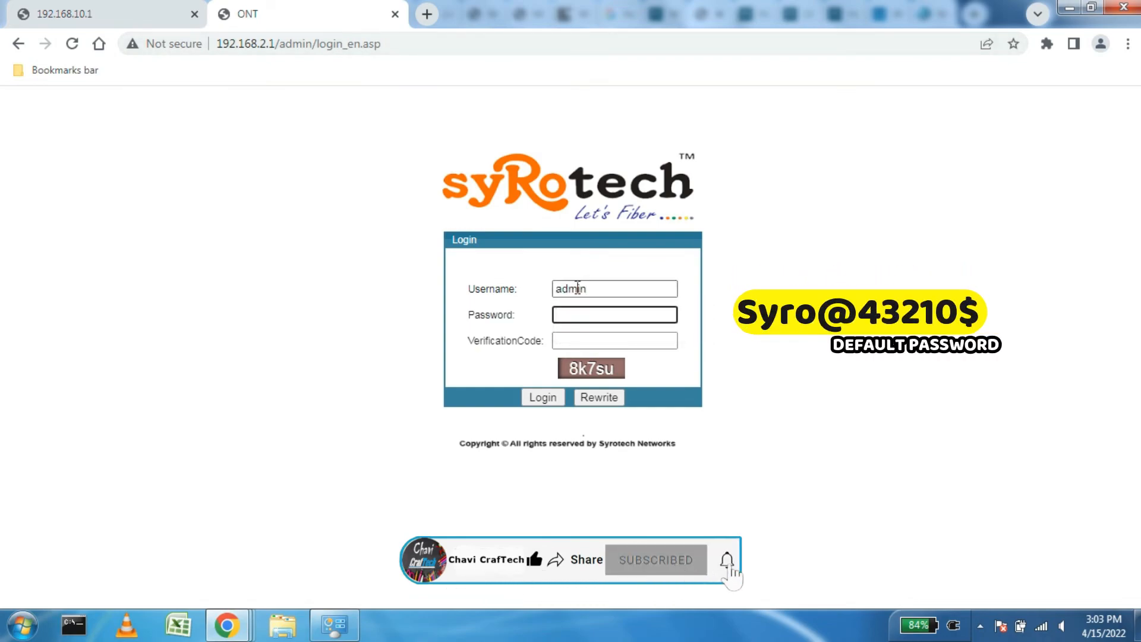
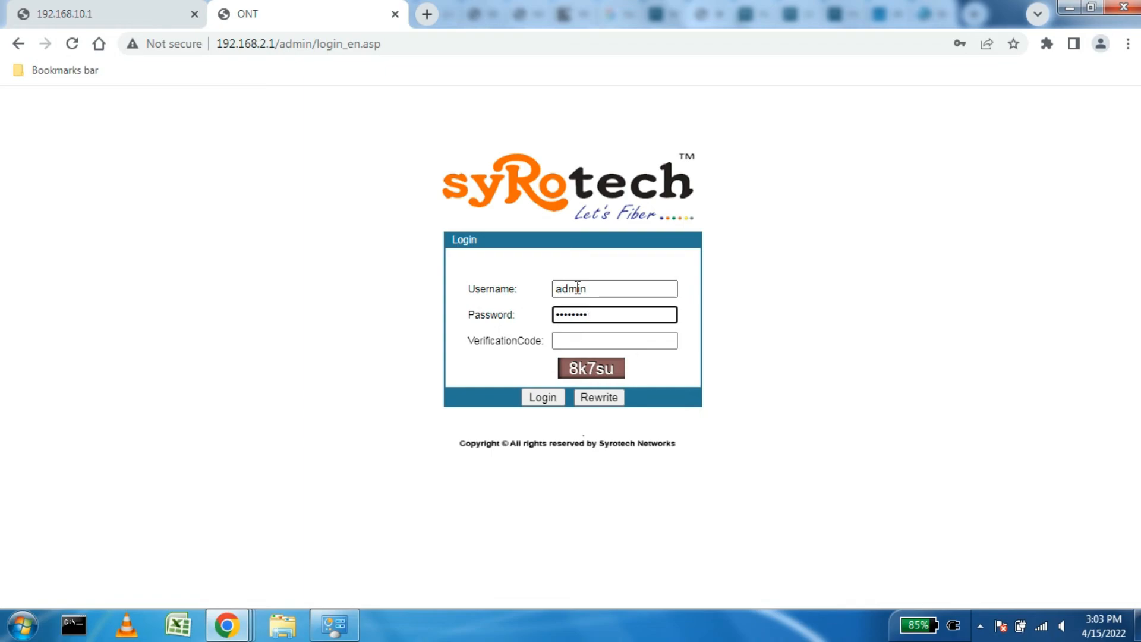
{"action": "key", "text": "Tab"}
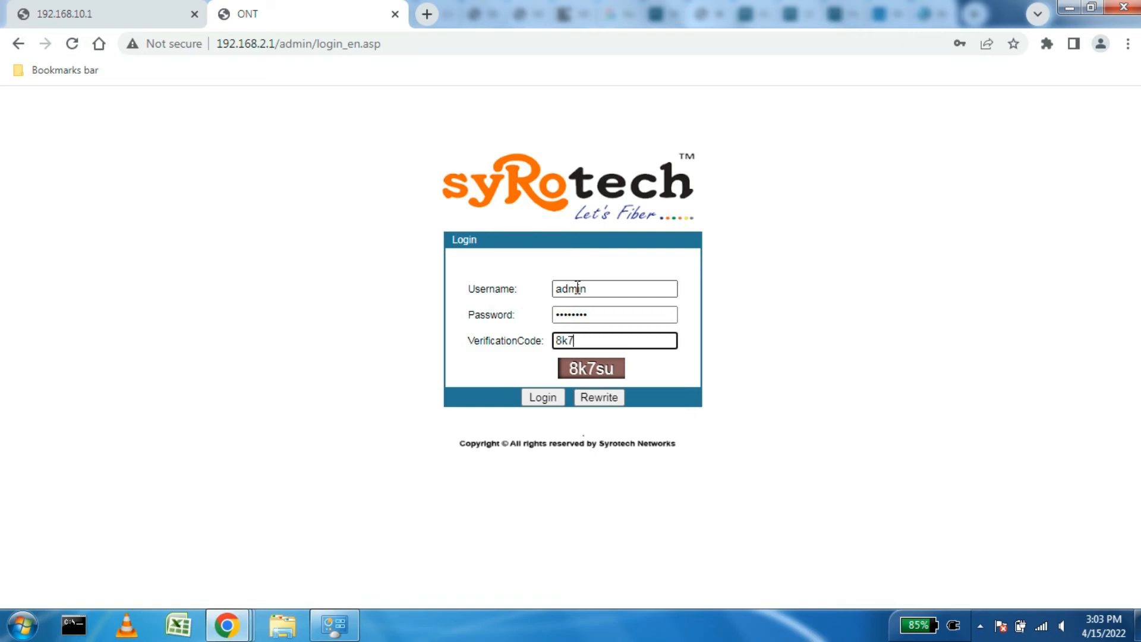
{"action": "left_click", "coordinate": [542, 397]}
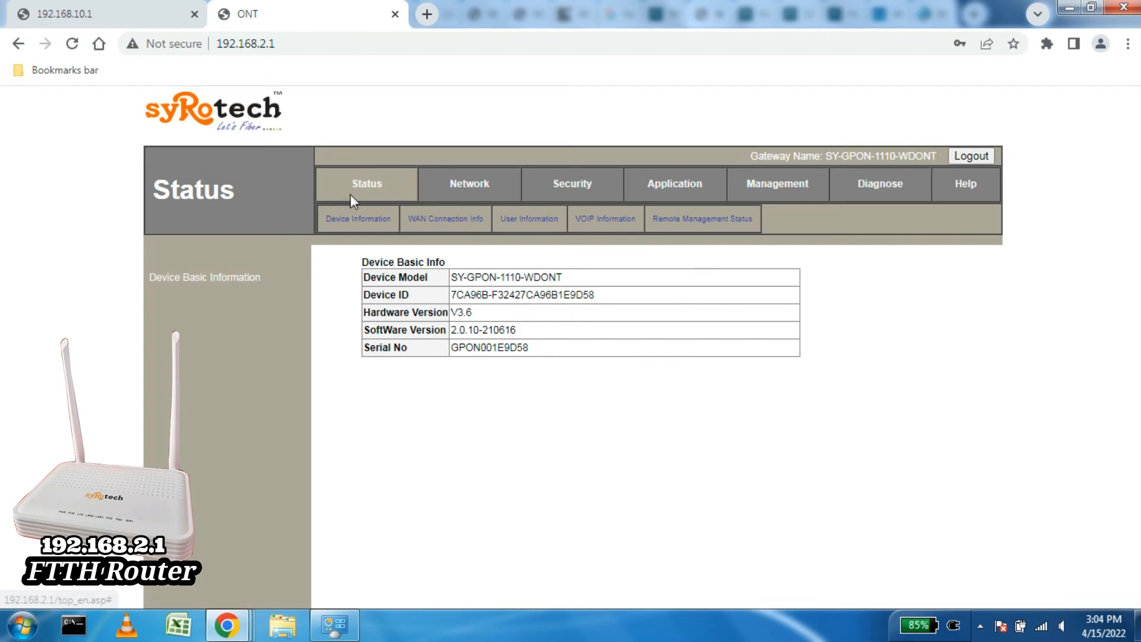
Step: Review the ONT's internet WAN connection info, return to Device Information, then switch to the BSNL tab
{"action": "left_click", "coordinate": [364, 188]}
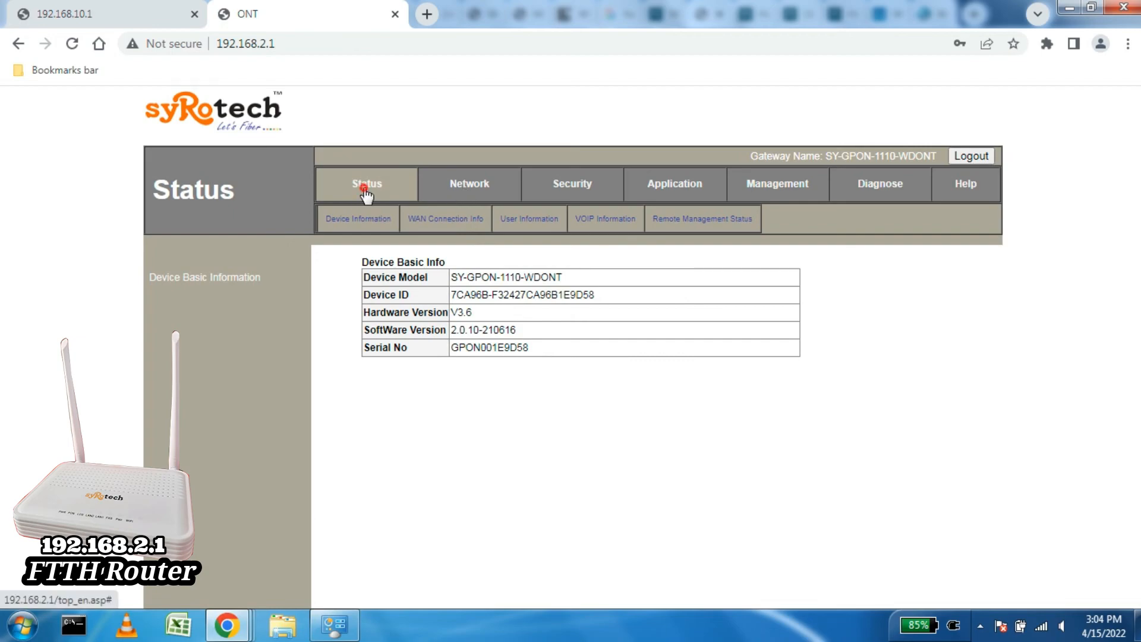
{"action": "left_click", "coordinate": [464, 225]}
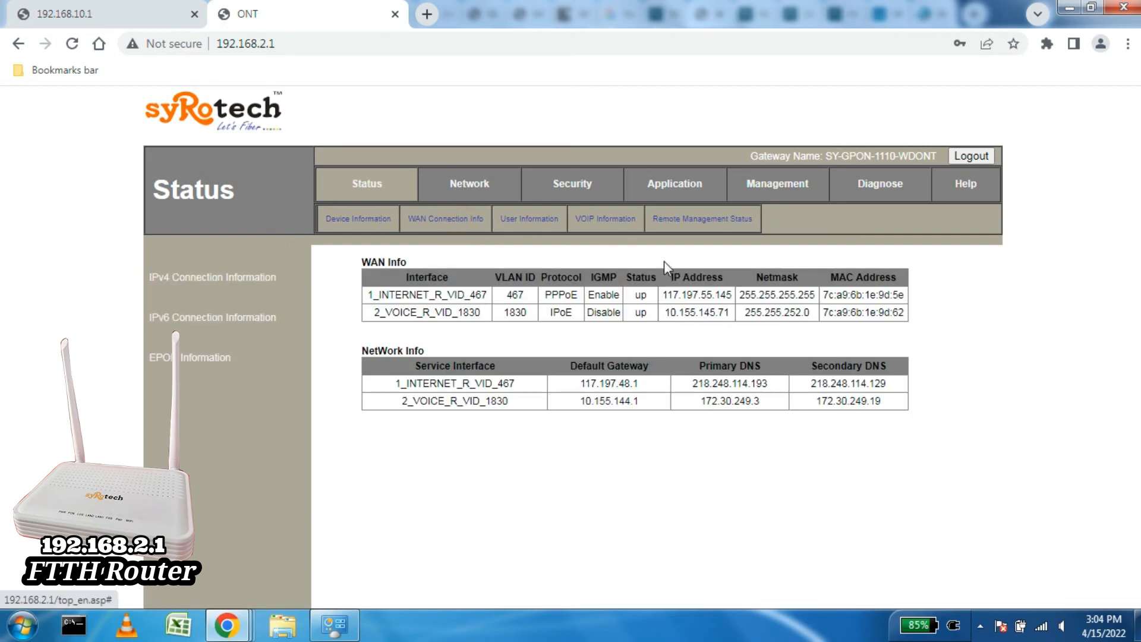
{"action": "left_click_drag", "start_coordinate": [475, 295], "coordinate": [910, 411]}
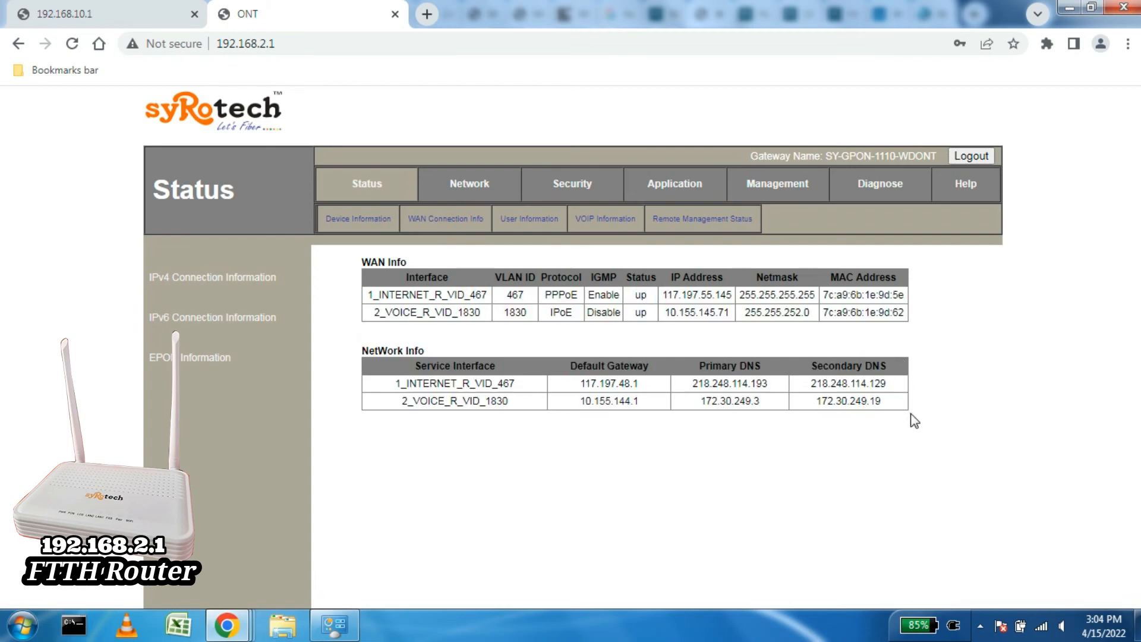
{"action": "left_click", "coordinate": [889, 438]}
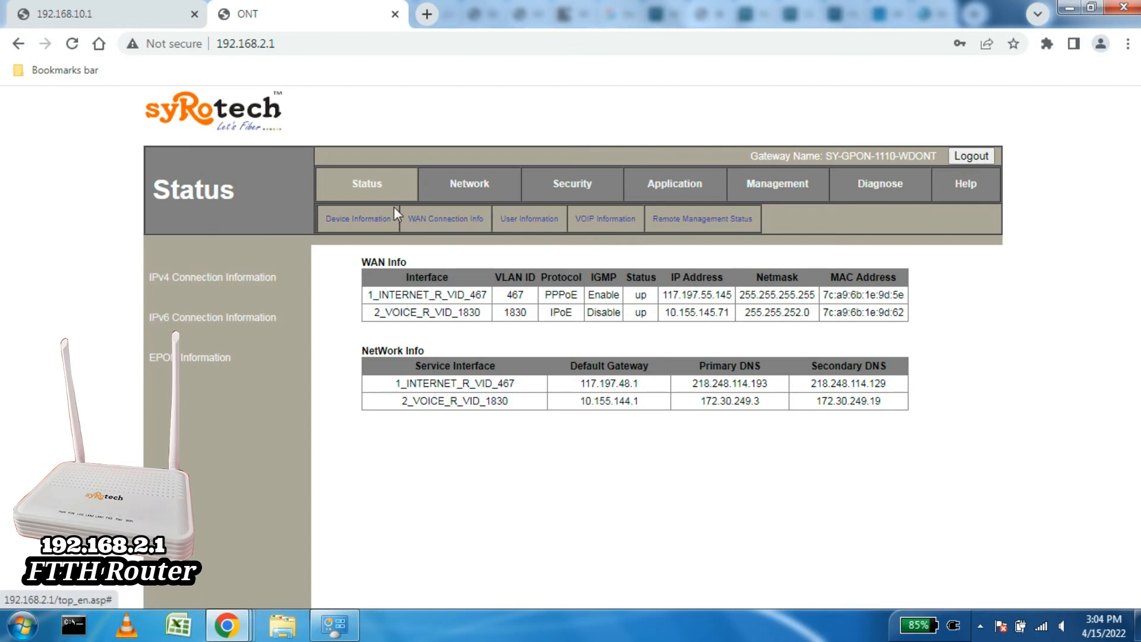
{"action": "left_click", "coordinate": [373, 187]}
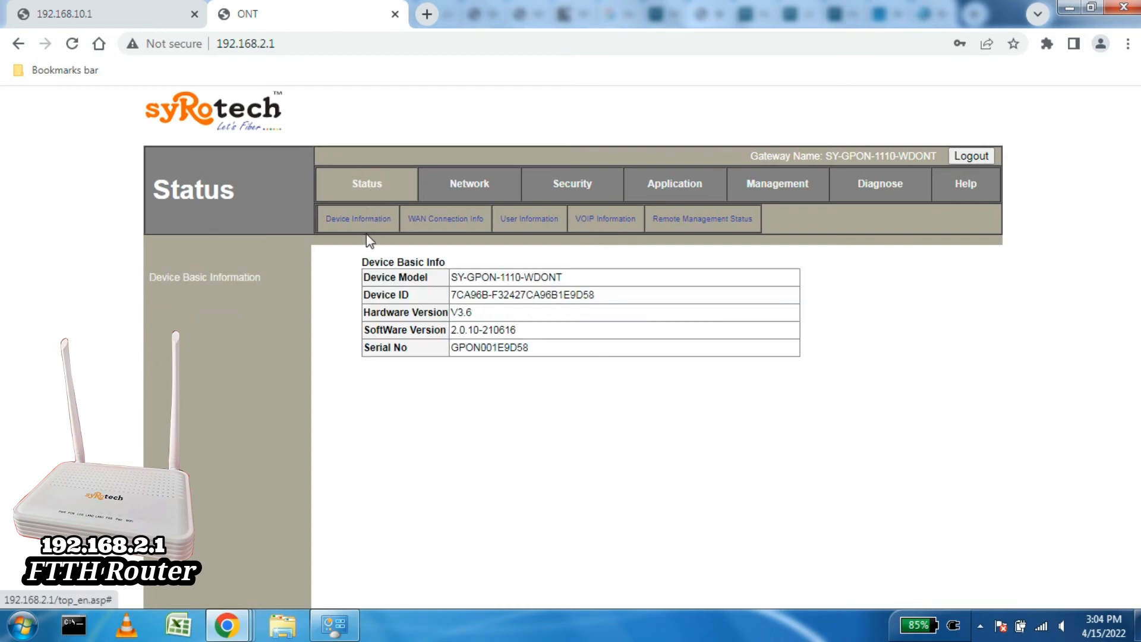
{"action": "left_click", "coordinate": [76, 13]}
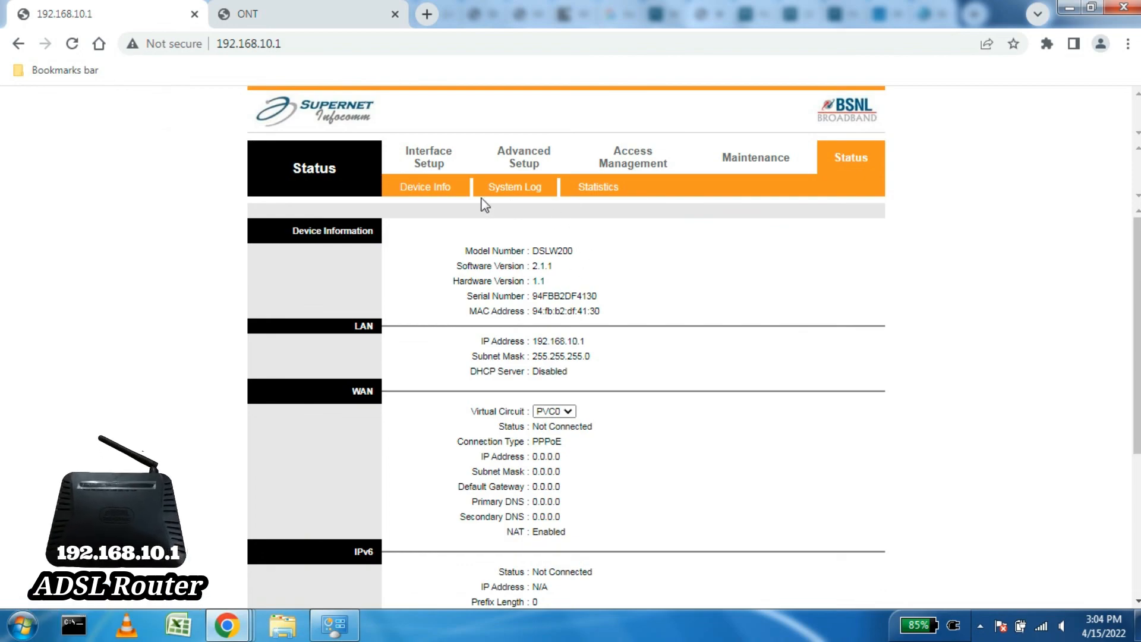
Step: Check the BSNL LAN page showing main IP 192.168.10.1 with DHCP disabled, then return to the ONT tab
{"action": "left_click", "coordinate": [419, 157]}
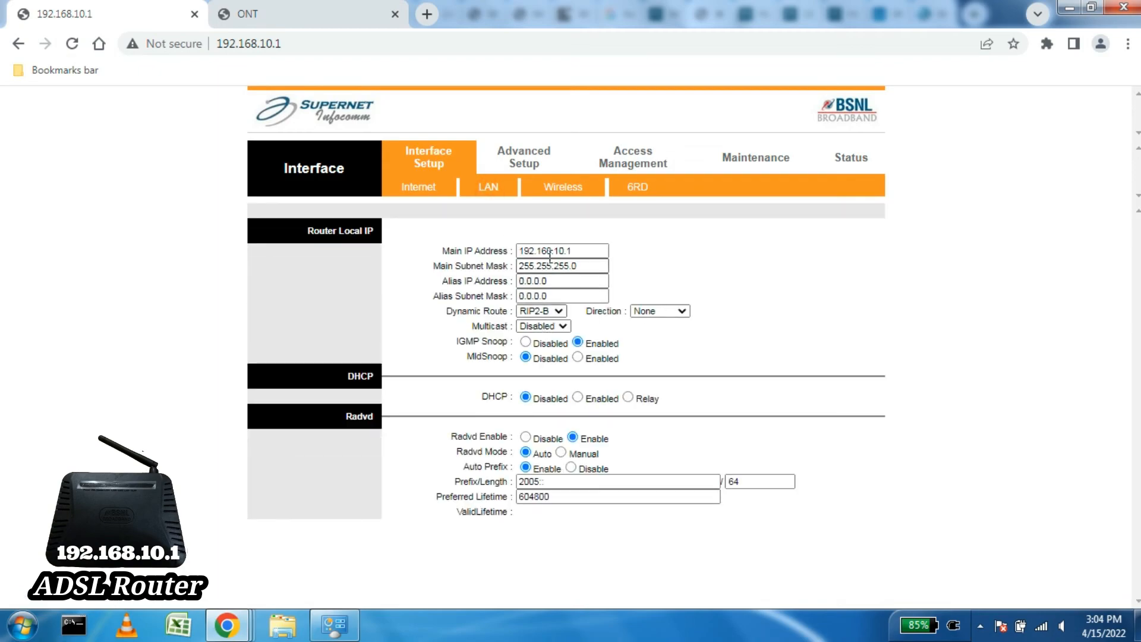
{"action": "left_click", "coordinate": [583, 250]}
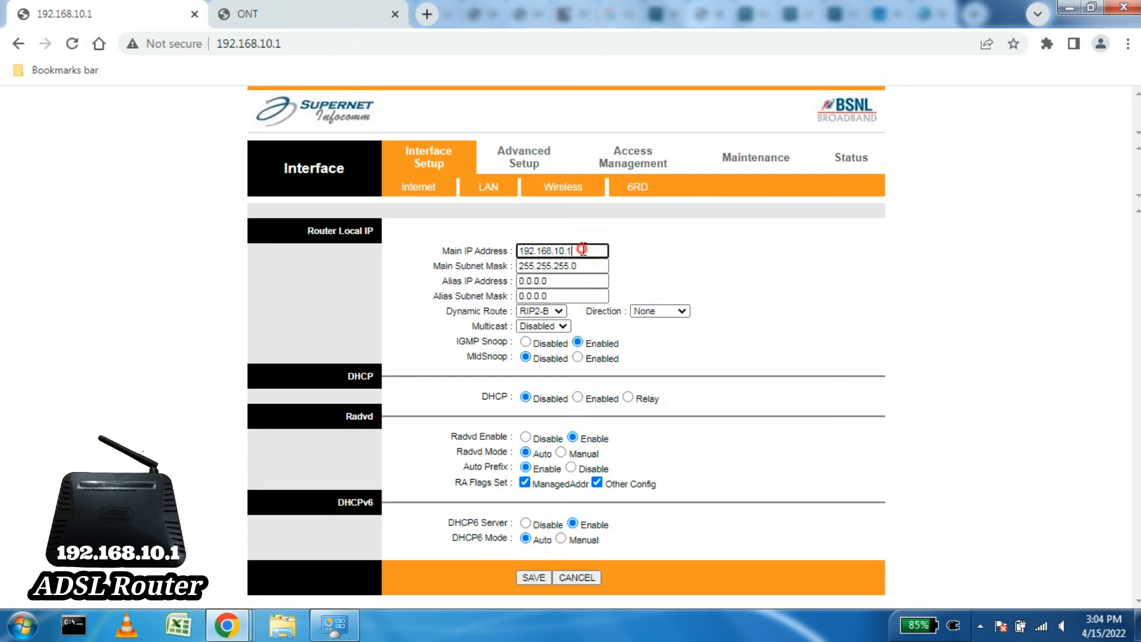
{"action": "left_click", "coordinate": [278, 14]}
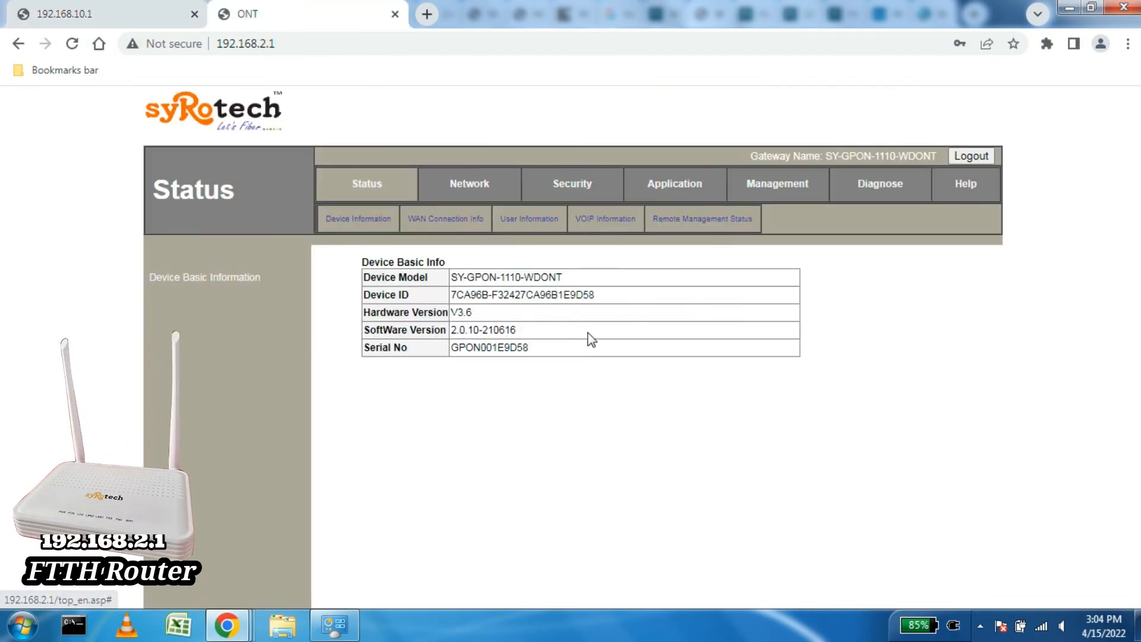
Step: Review the ONT's LAN IP 192.168.2.1 and DHCP range 192.168.2.2–192.168.2.50, comparing with the BSNL tab
{"action": "left_click", "coordinate": [465, 183]}
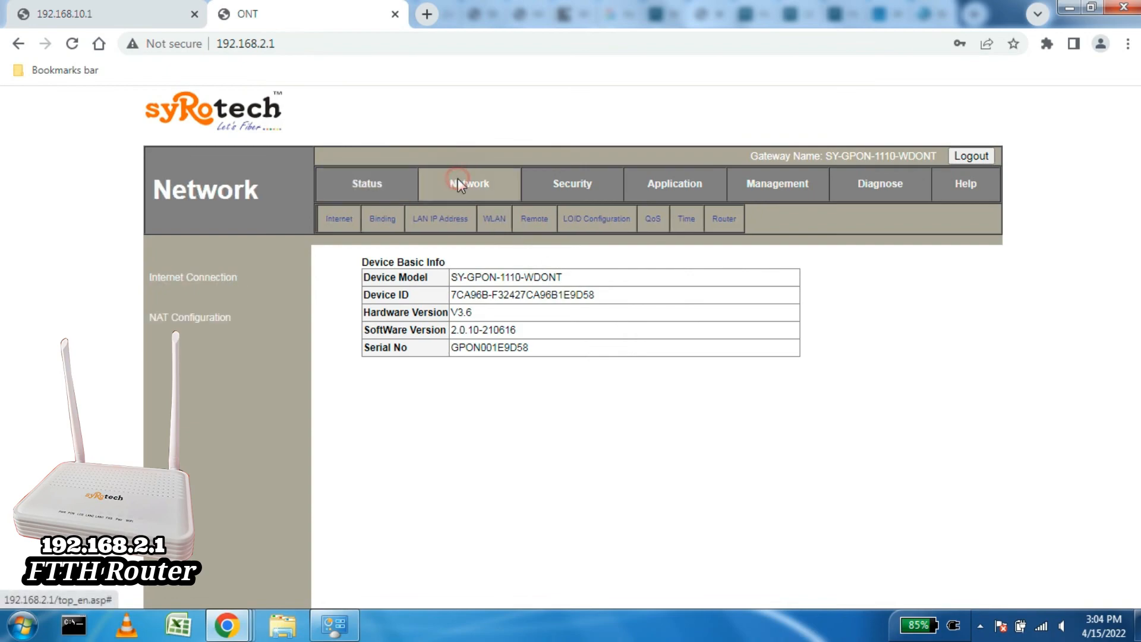
{"action": "left_click", "coordinate": [436, 224]}
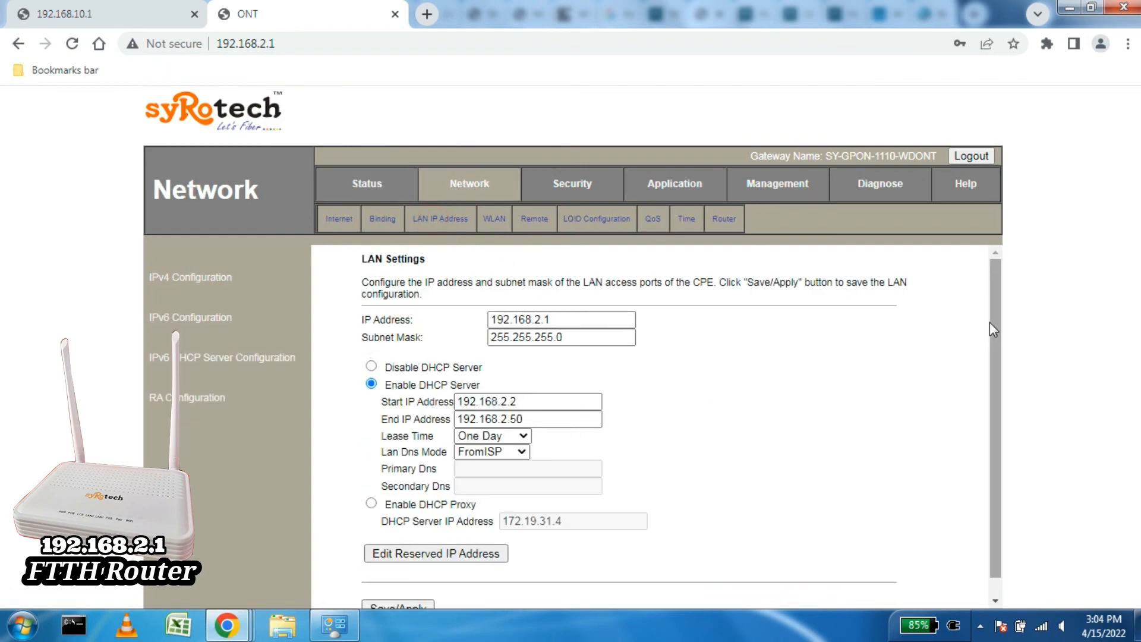
{"action": "mouse_move", "coordinate": [993, 320]}
{"action": "left_mouse_down"}
{"action": "mouse_move", "coordinate": [1004, 392]}
{"action": "mouse_move", "coordinate": [1002, 319]}
{"action": "left_mouse_up"}
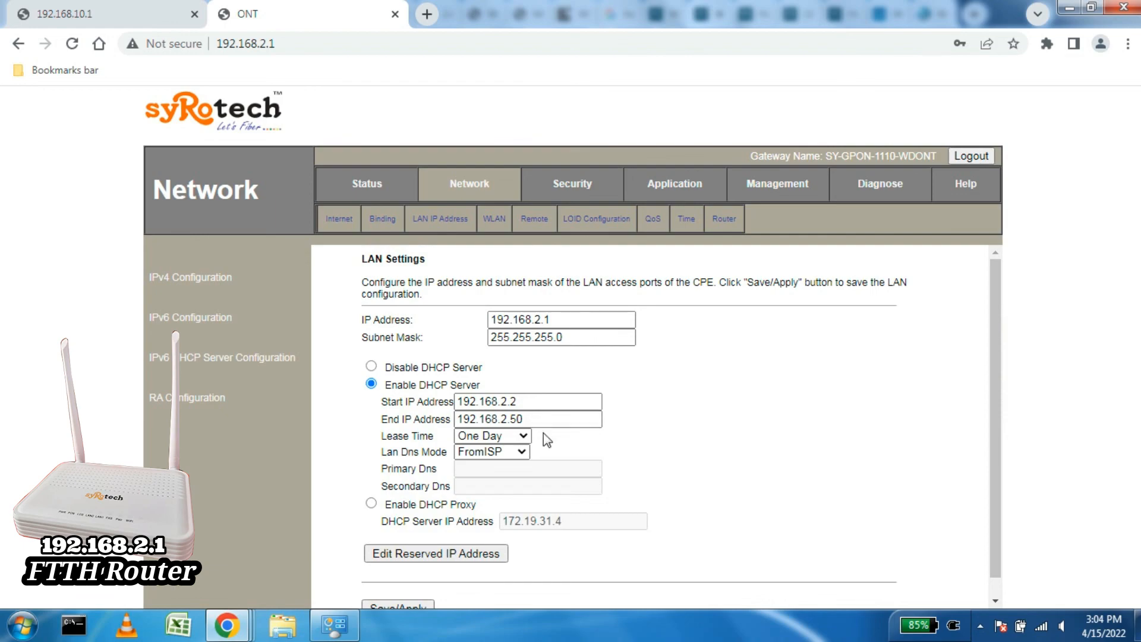
{"action": "left_click", "coordinate": [560, 319]}
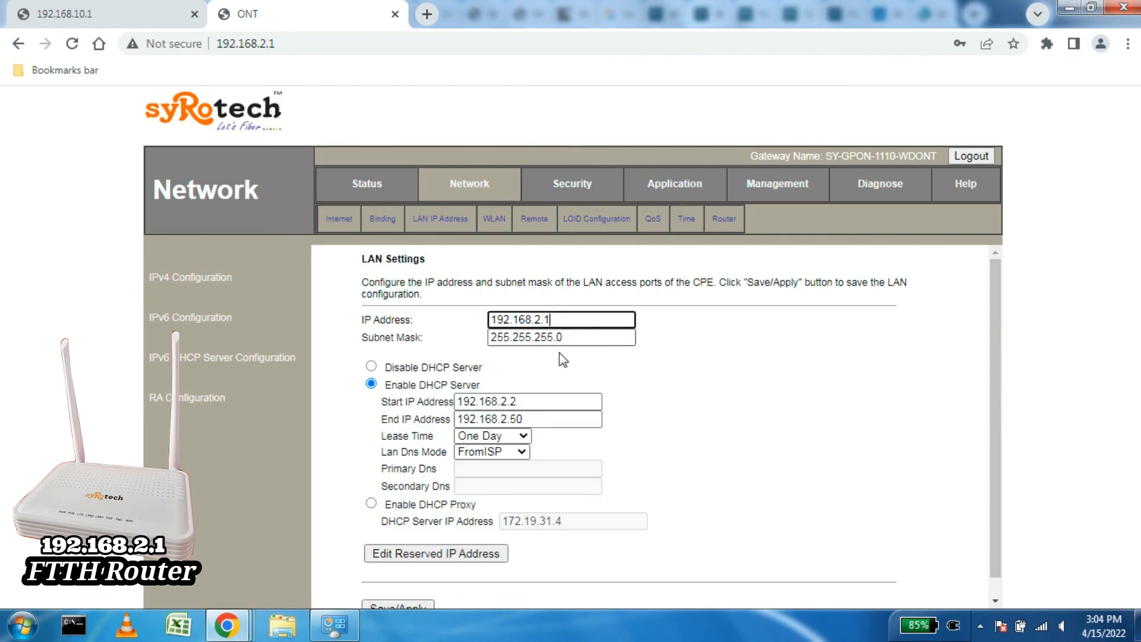
{"action": "left_click", "coordinate": [540, 401]}
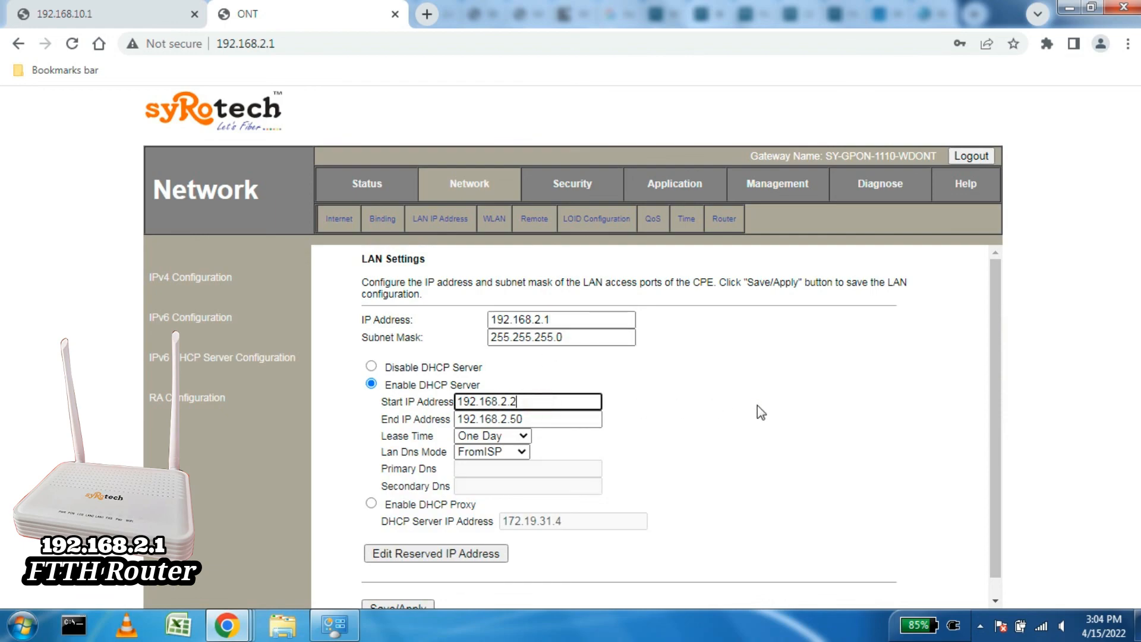
{"action": "left_click_drag", "start_coordinate": [392, 385], "coordinate": [481, 385]}
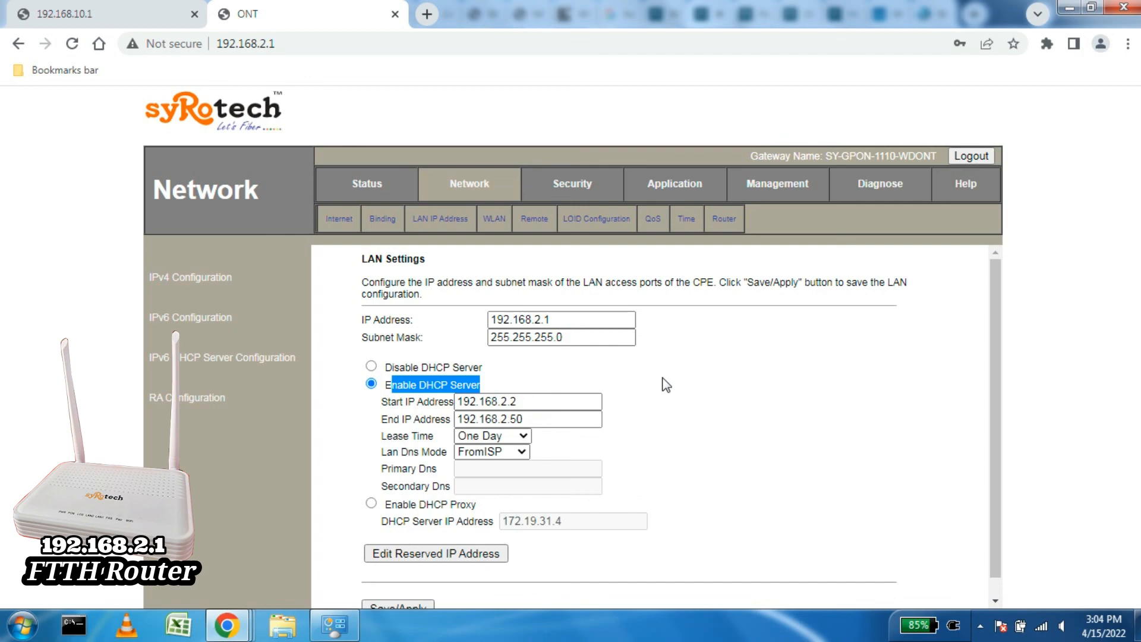
{"action": "left_click", "coordinate": [121, 12]}
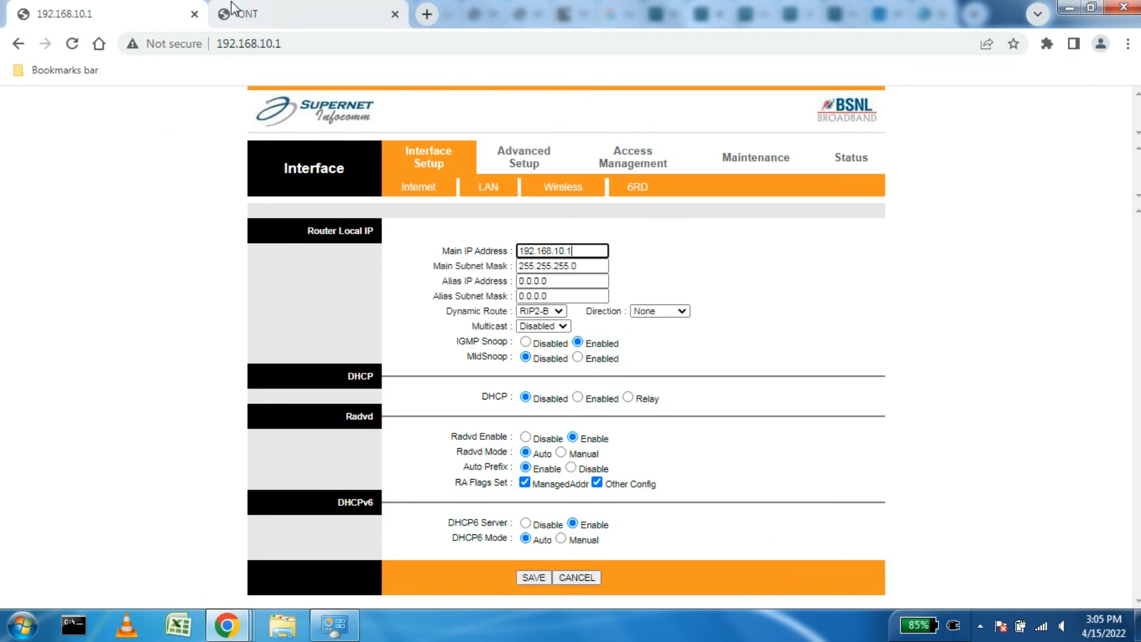
{"action": "left_click", "coordinate": [279, 15]}
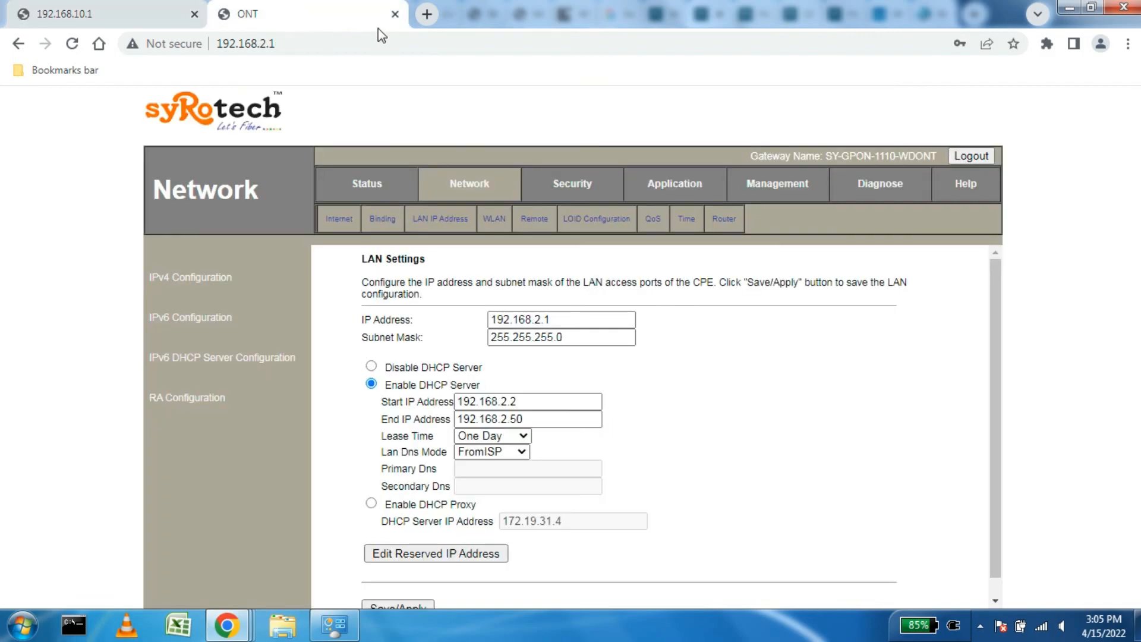